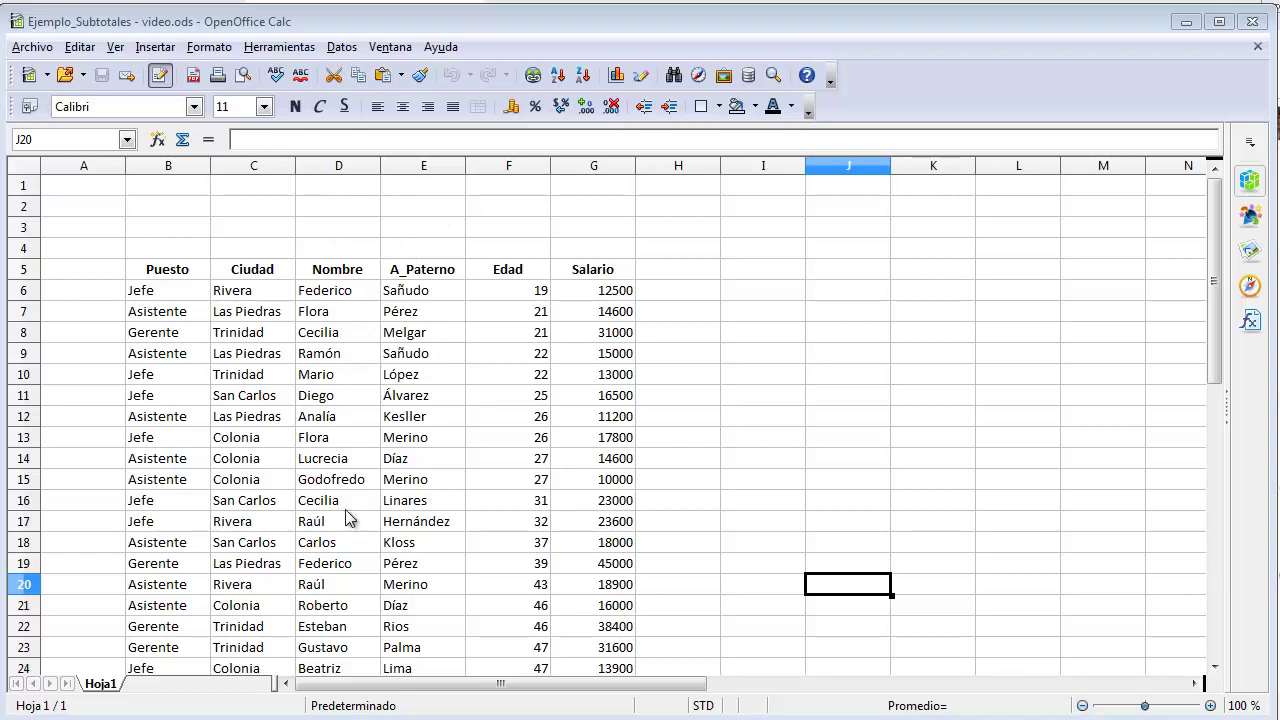
Open the Subtotales dialog for the employee table and review its grouping and sorting options
click(309, 465)
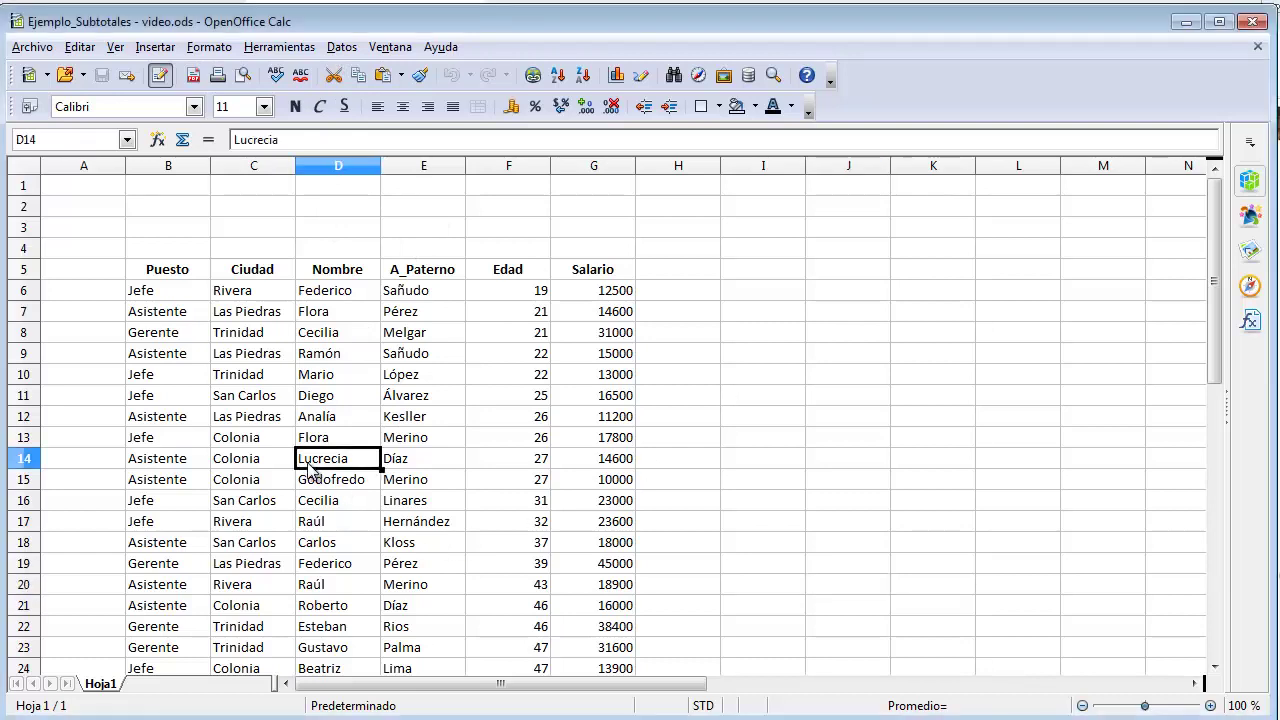
click(314, 399)
click(248, 400)
click(255, 476)
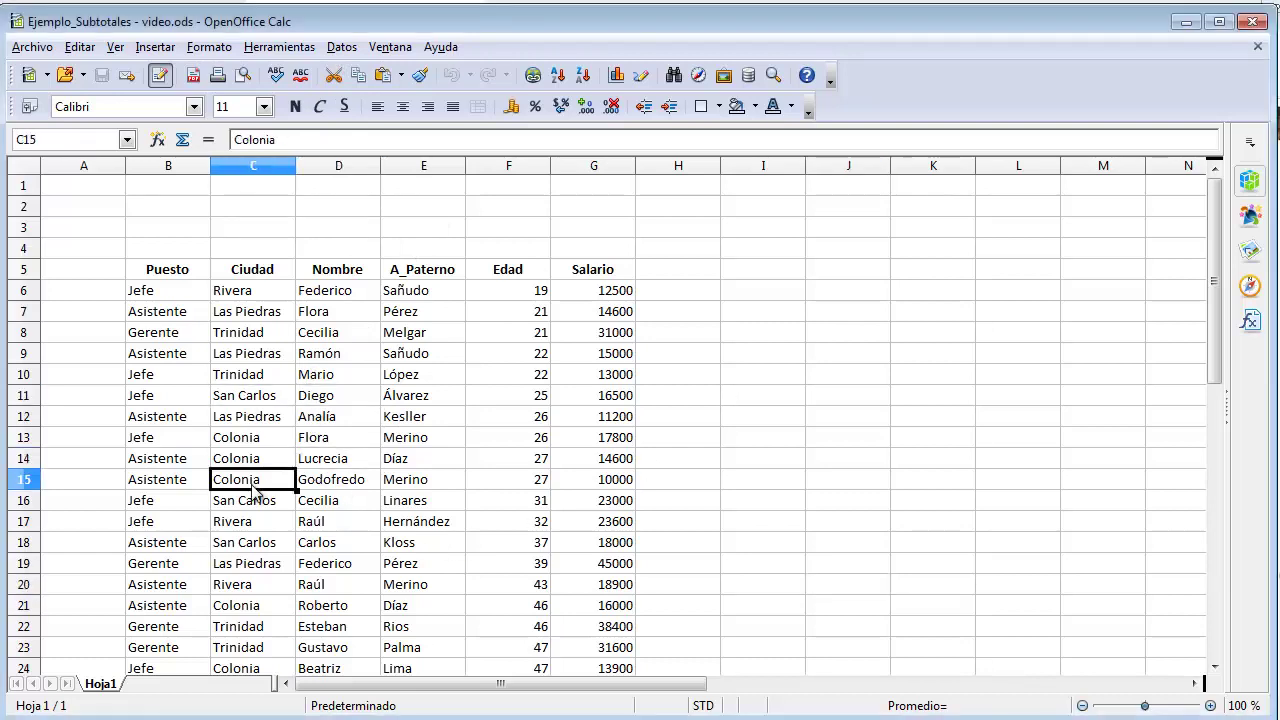
click(341, 50)
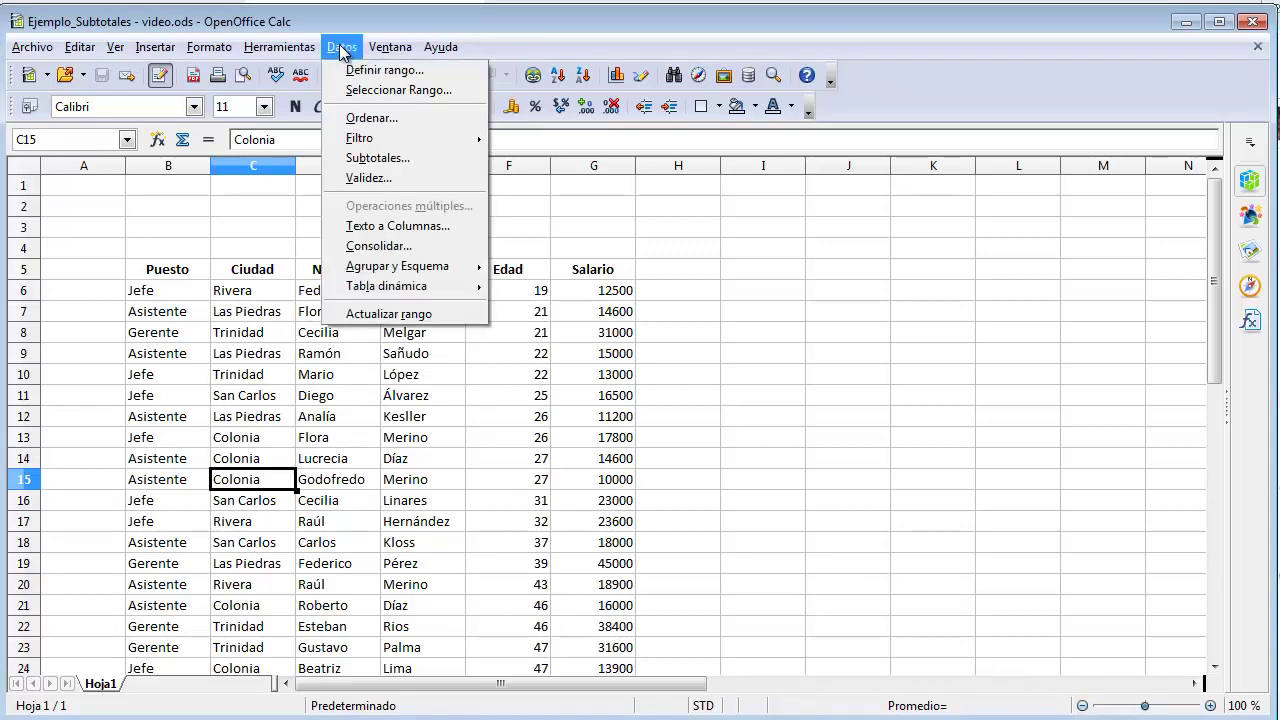
click(378, 158)
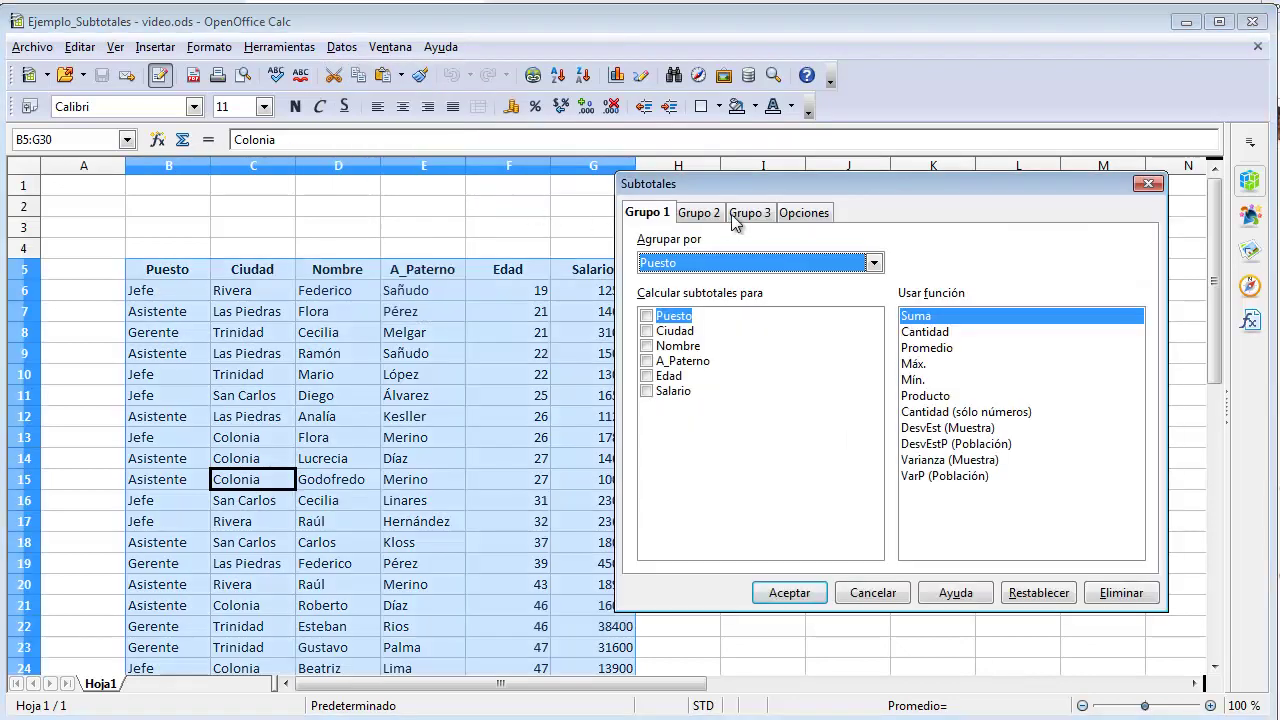
drag(741, 186, 522, 208)
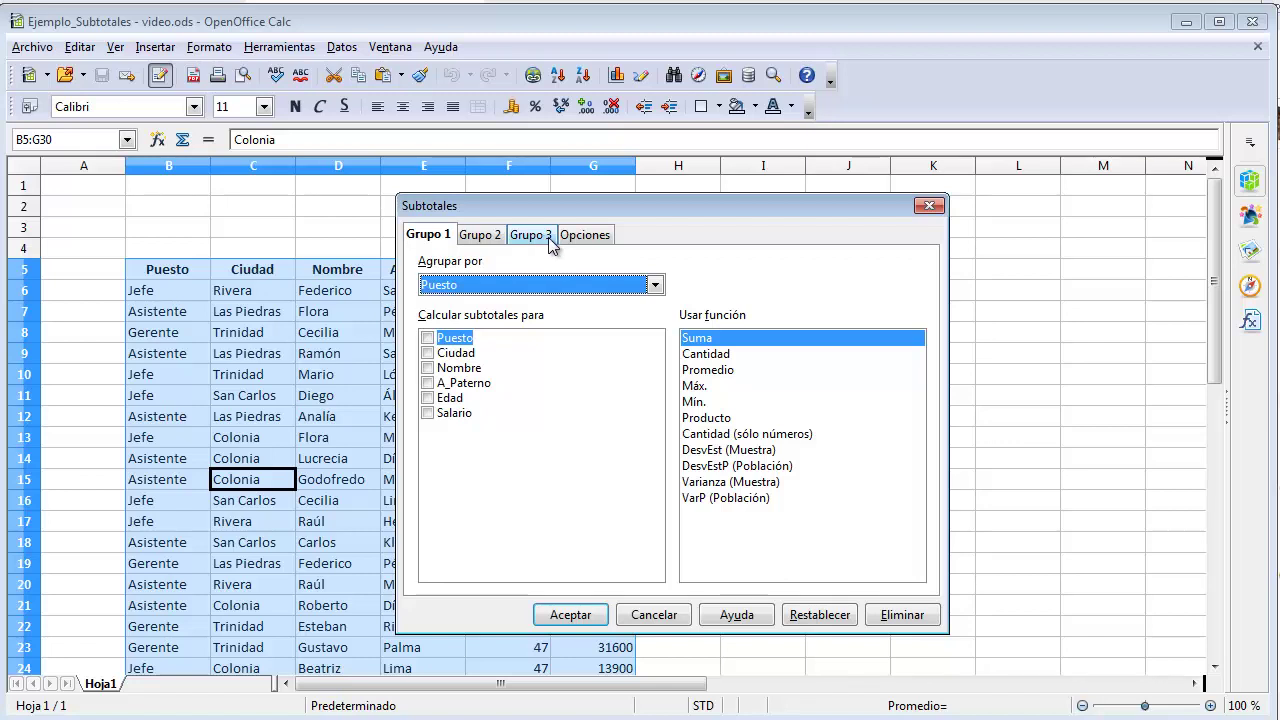
click(606, 244)
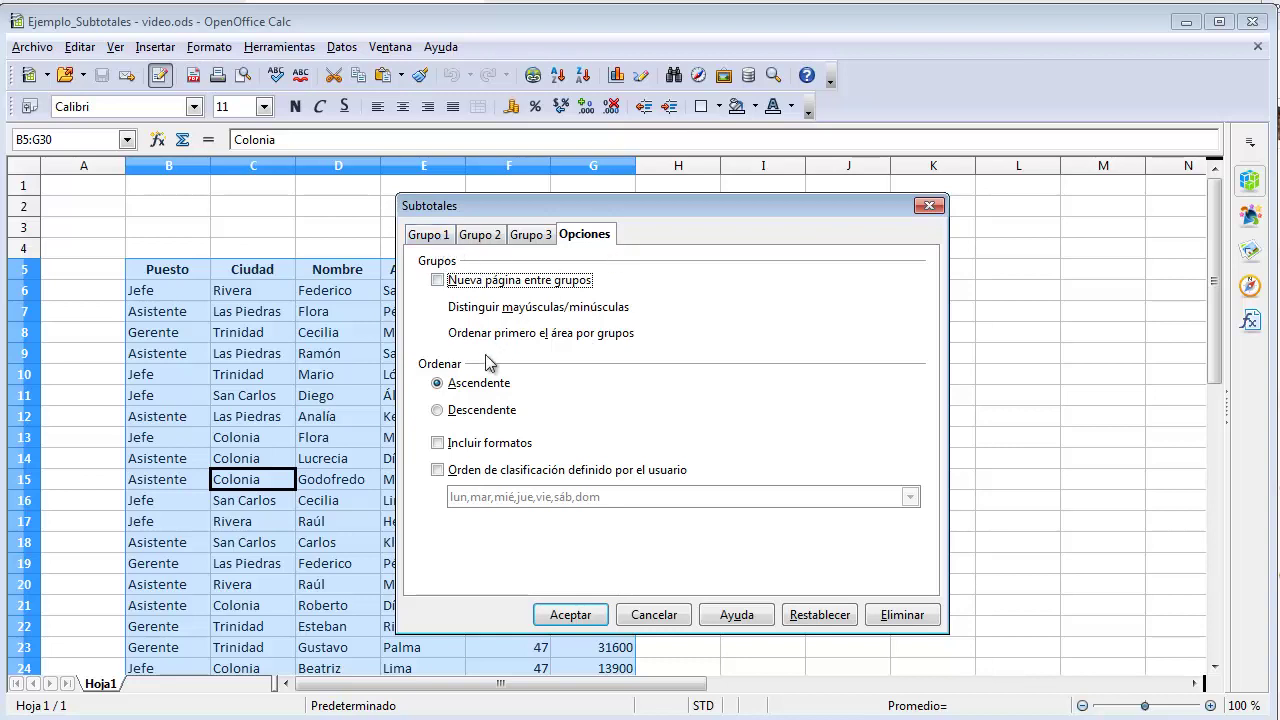
click(437, 243)
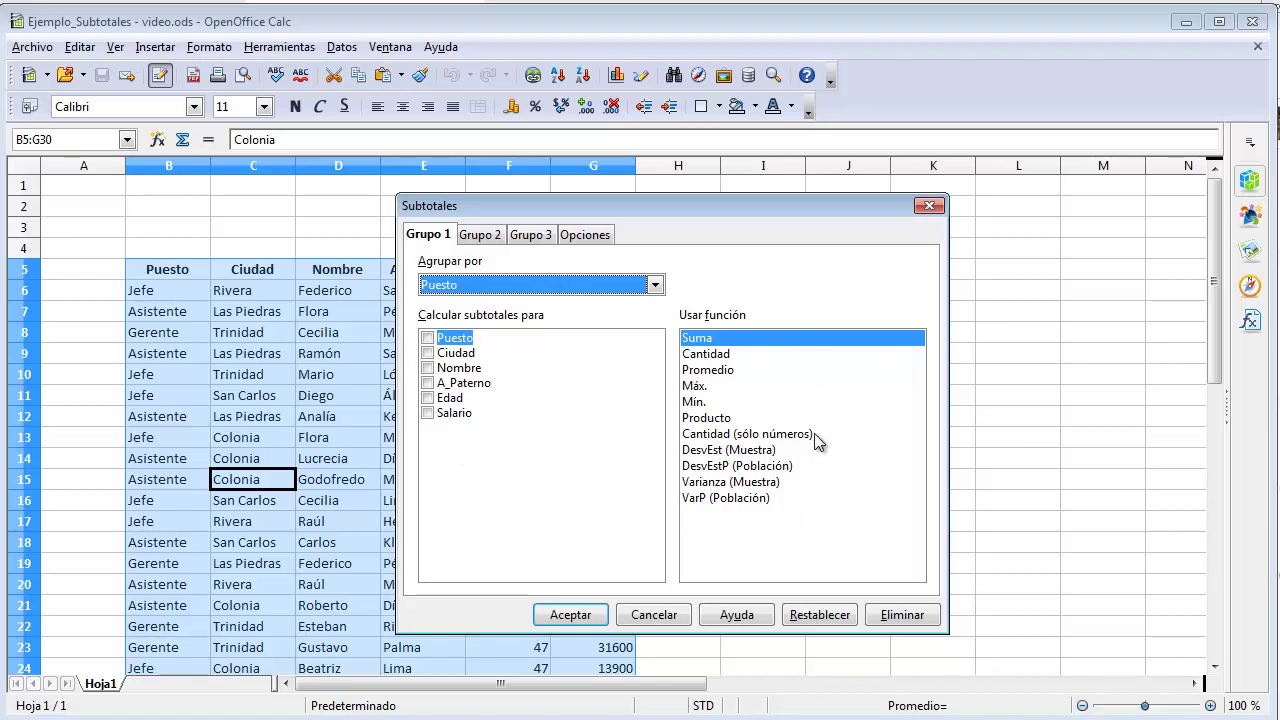
Create subtotals grouped by Ciudad that count A_Paterno with the Cantidad function
click(655, 286)
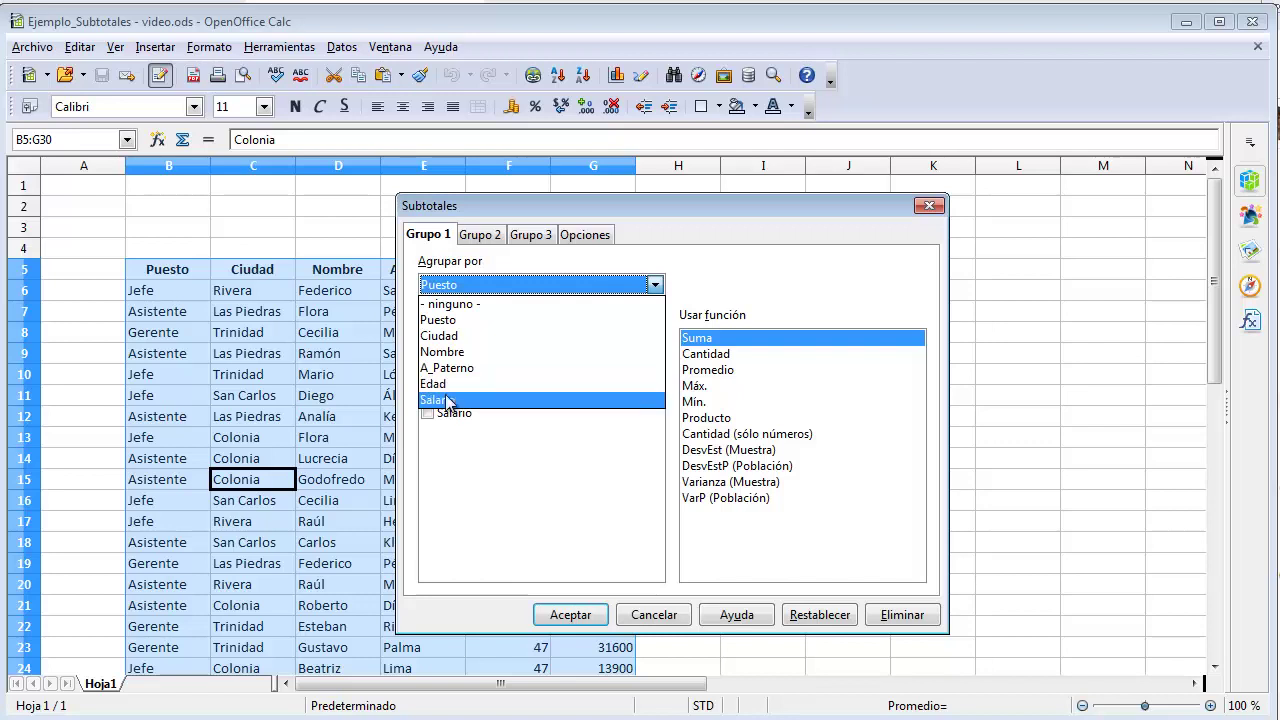
click(452, 336)
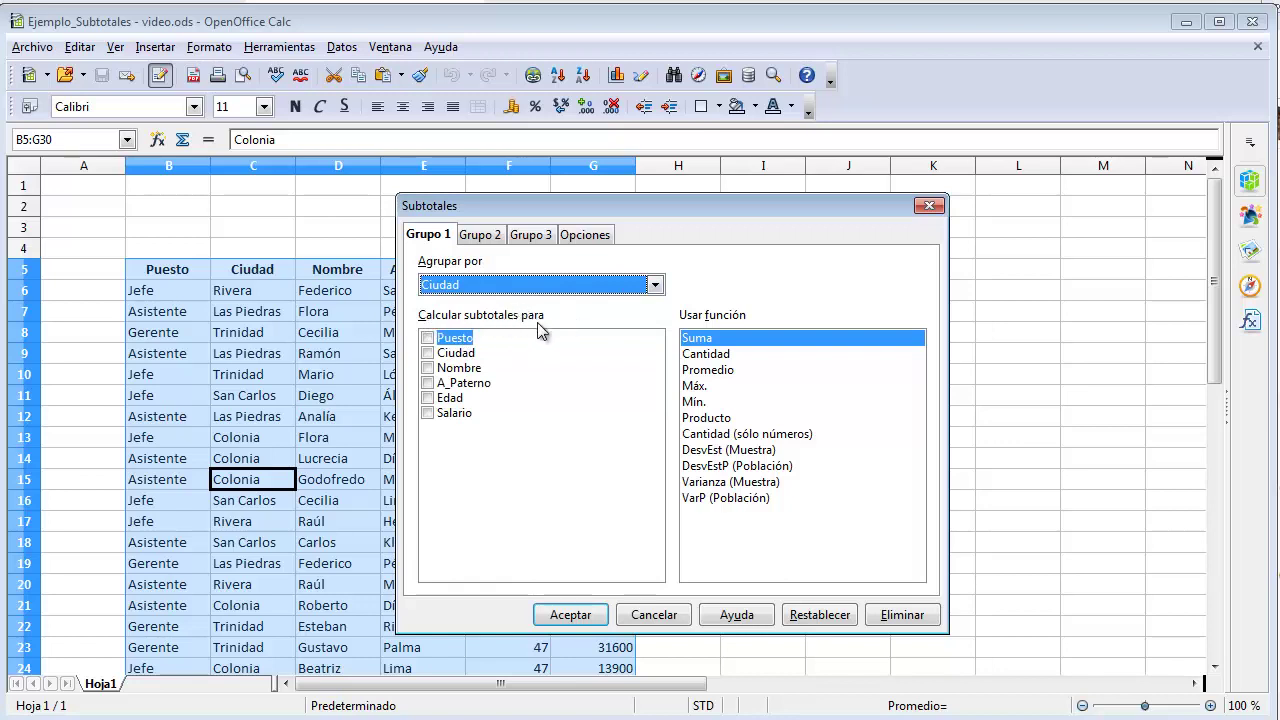
click(431, 384)
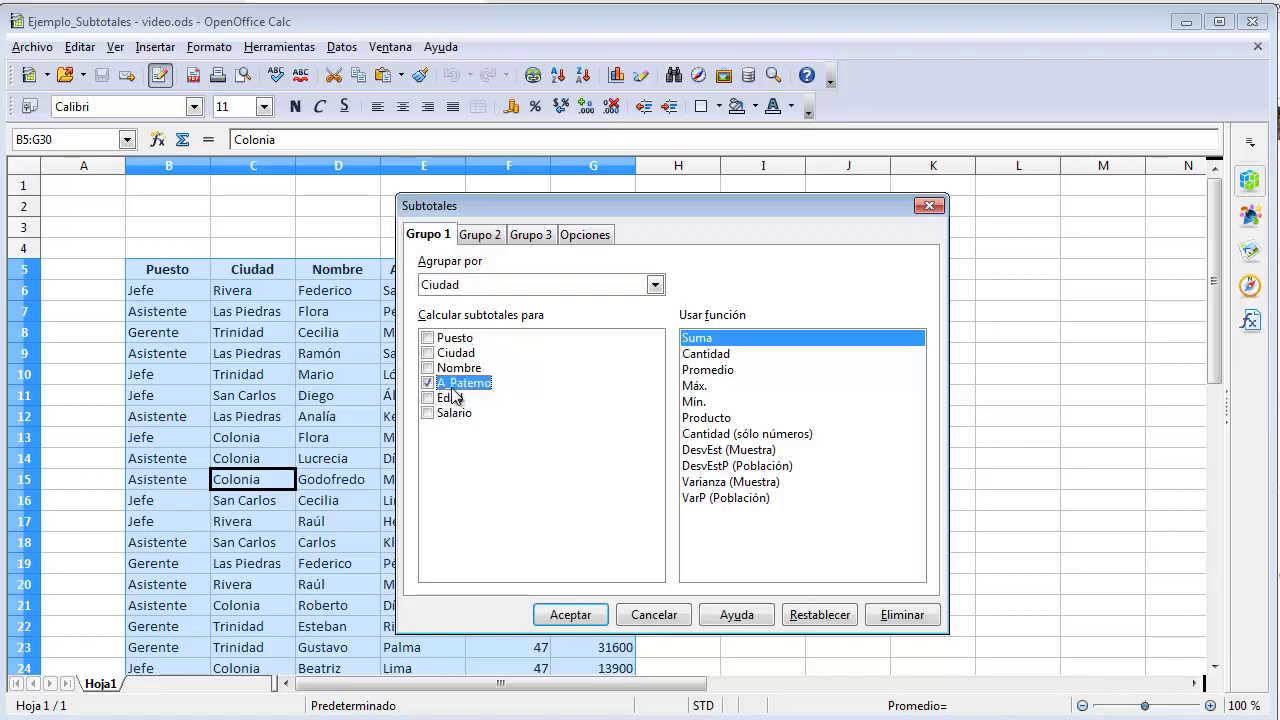
click(704, 356)
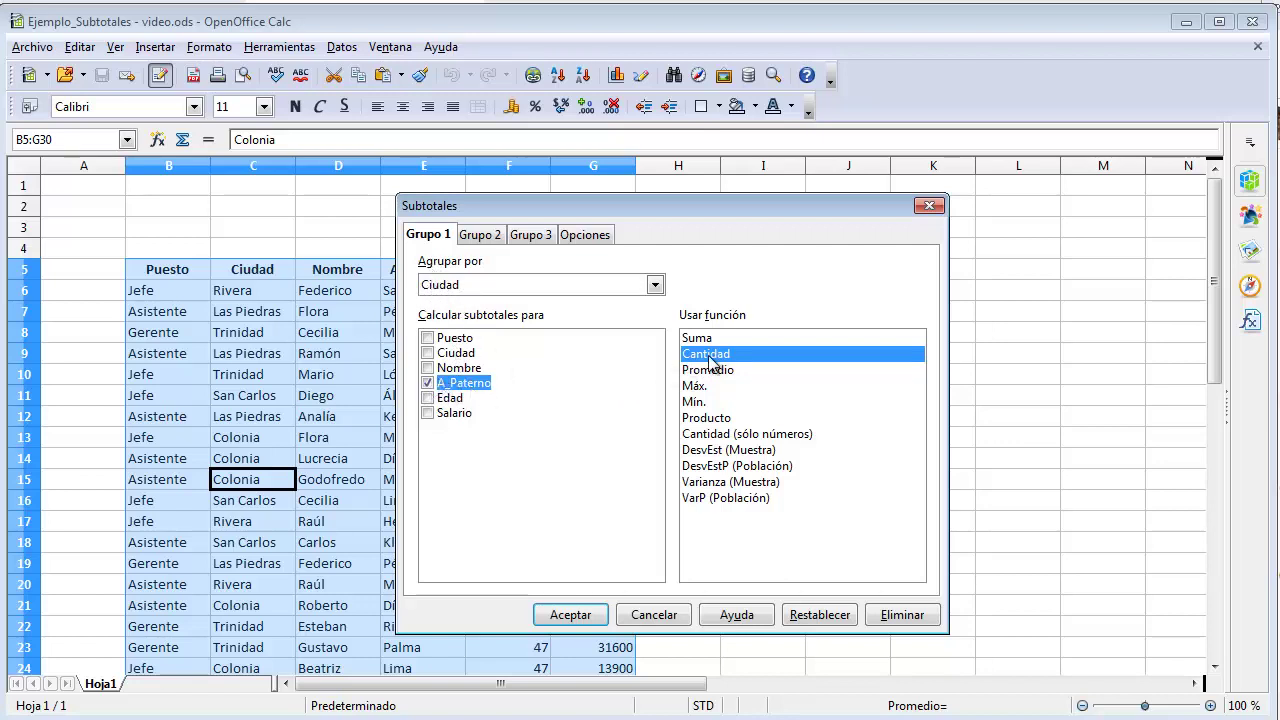
click(579, 614)
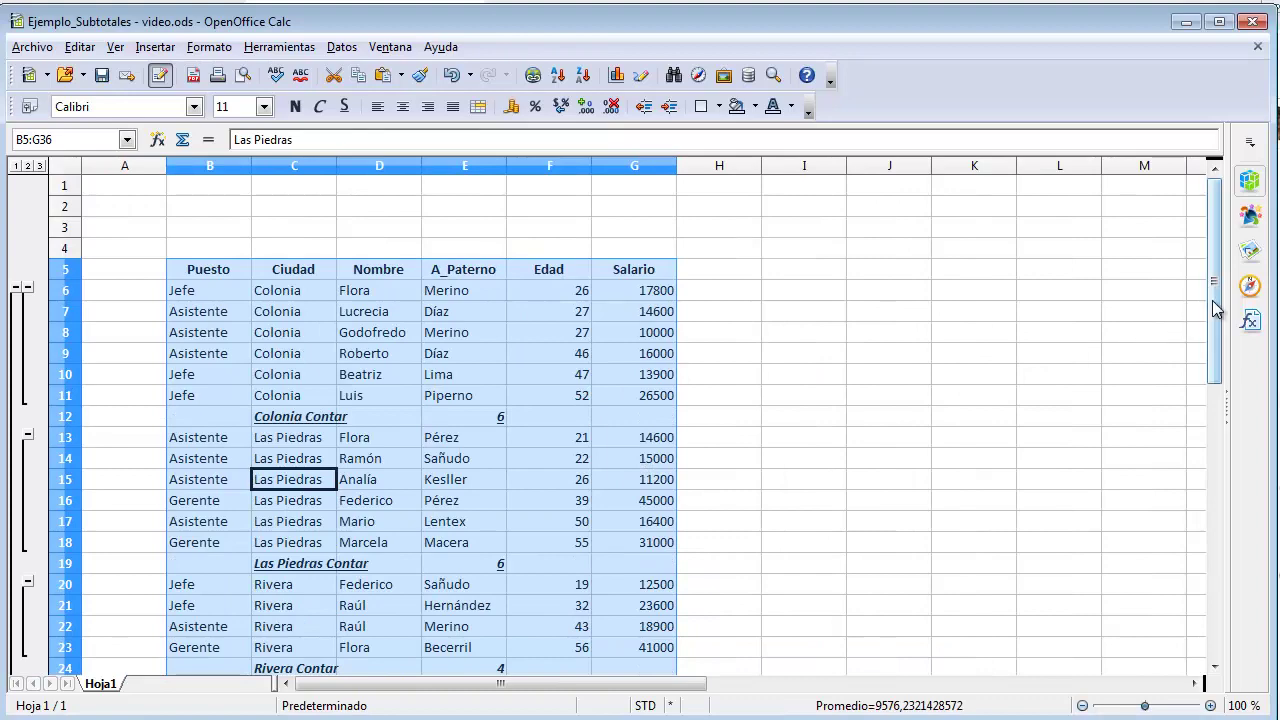
Examine the Colonia count formula and the inserted subtotal rows down to the grand total
drag(1212, 299, 1219, 328)
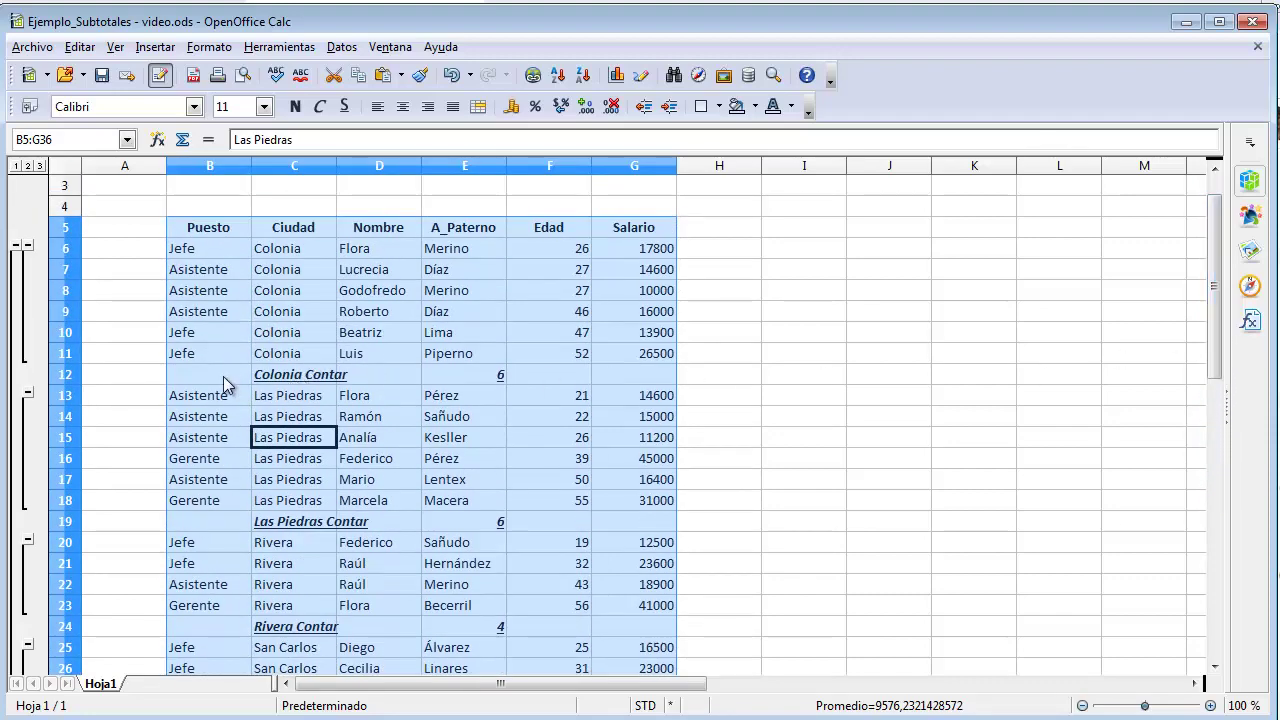
click(488, 376)
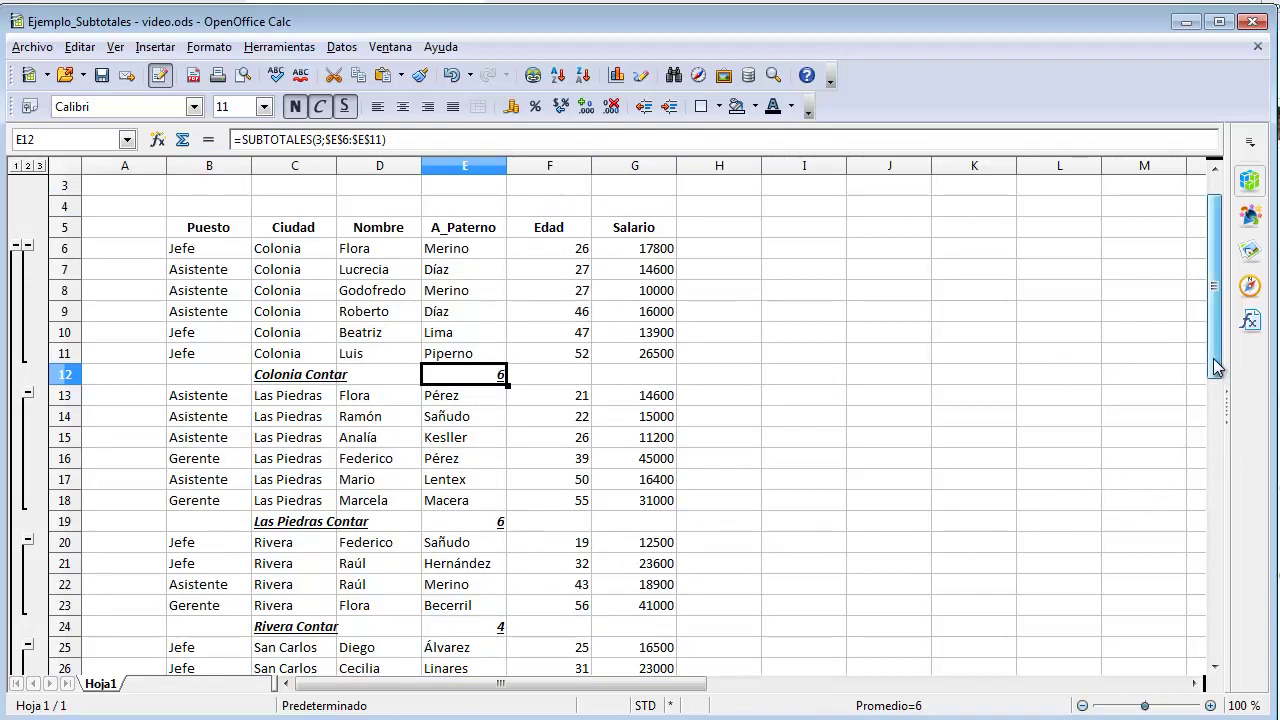
drag(1213, 358, 1217, 450)
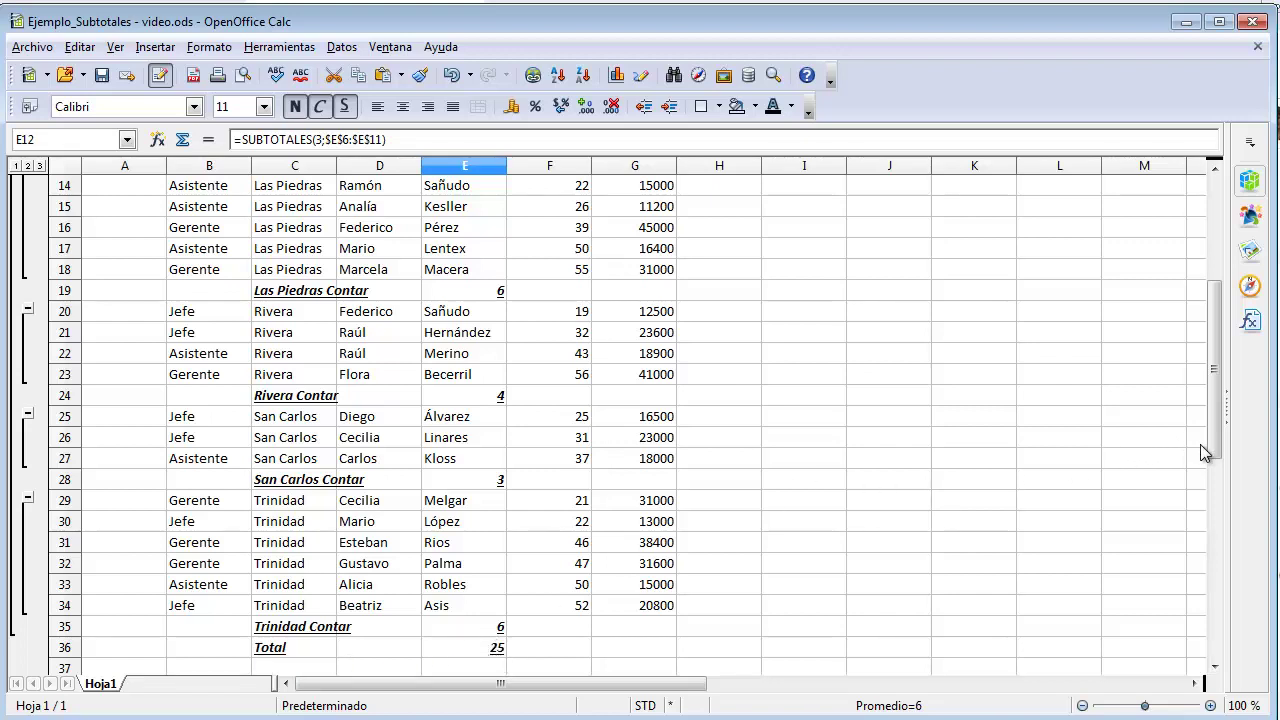
drag(1208, 444, 1205, 328)
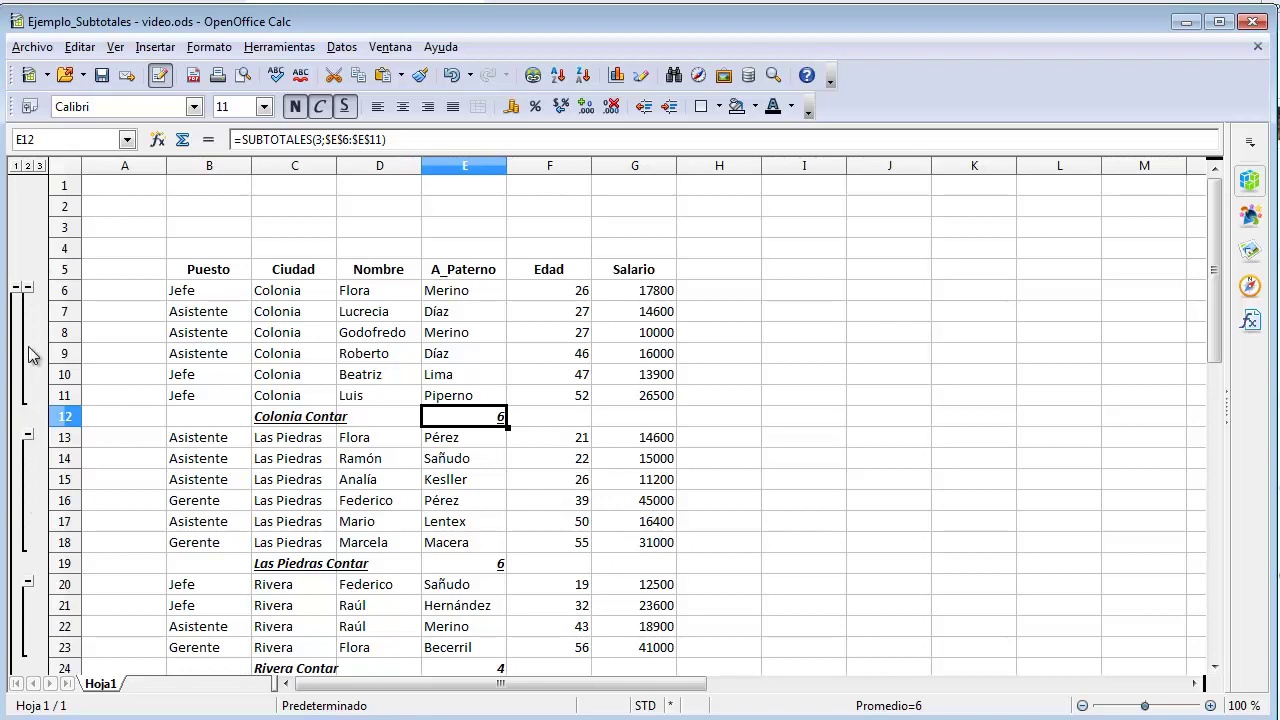
Show only the grand total, the city subtotals, and finally all detail rows using the outline levels
click(16, 166)
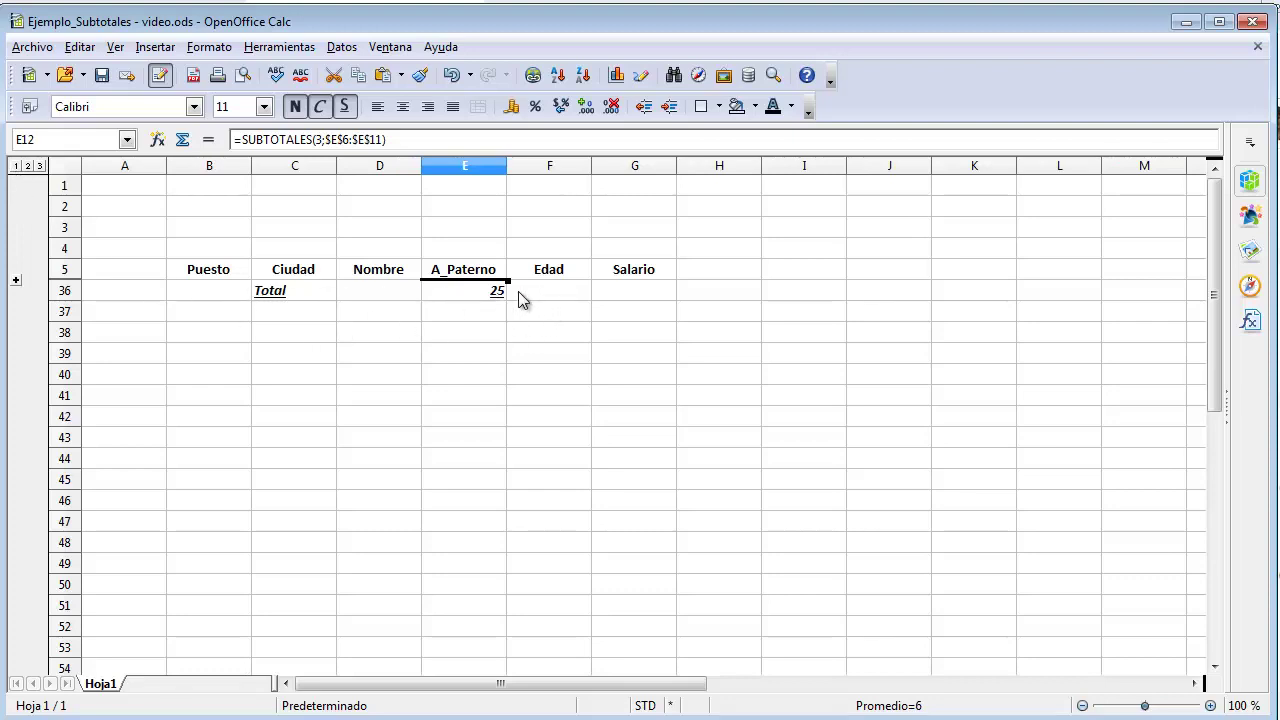
click(28, 166)
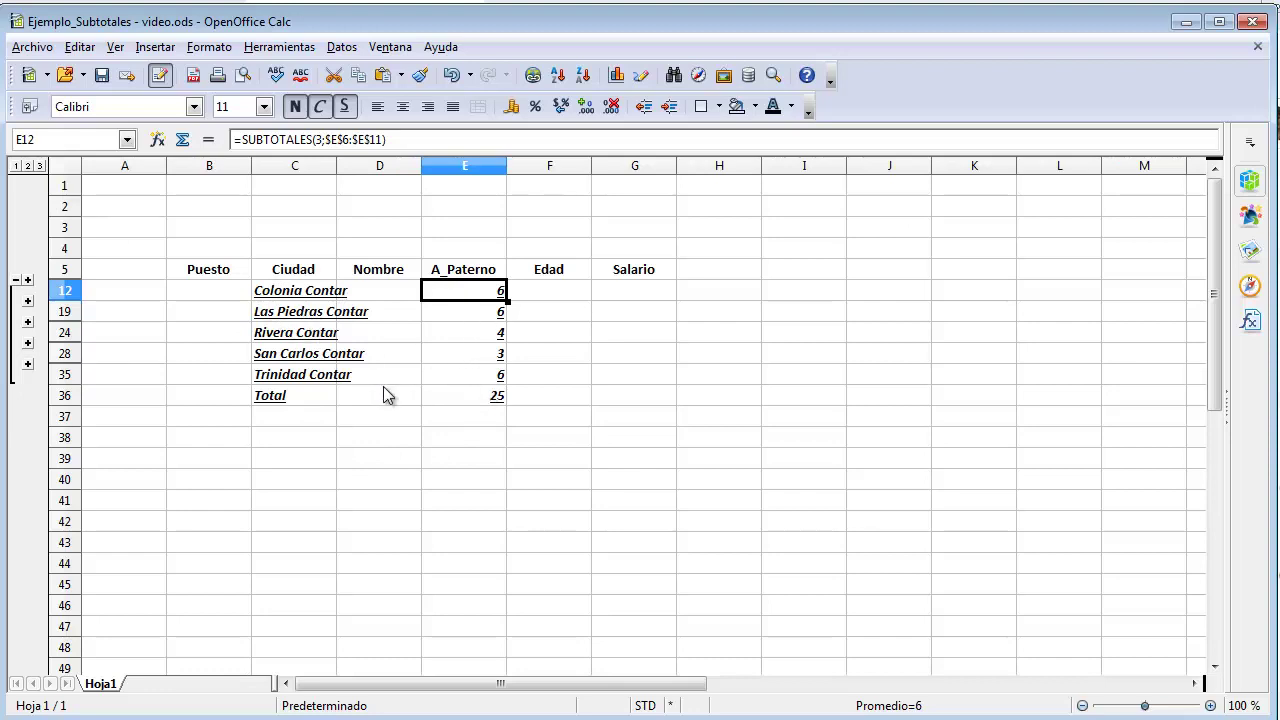
click(40, 166)
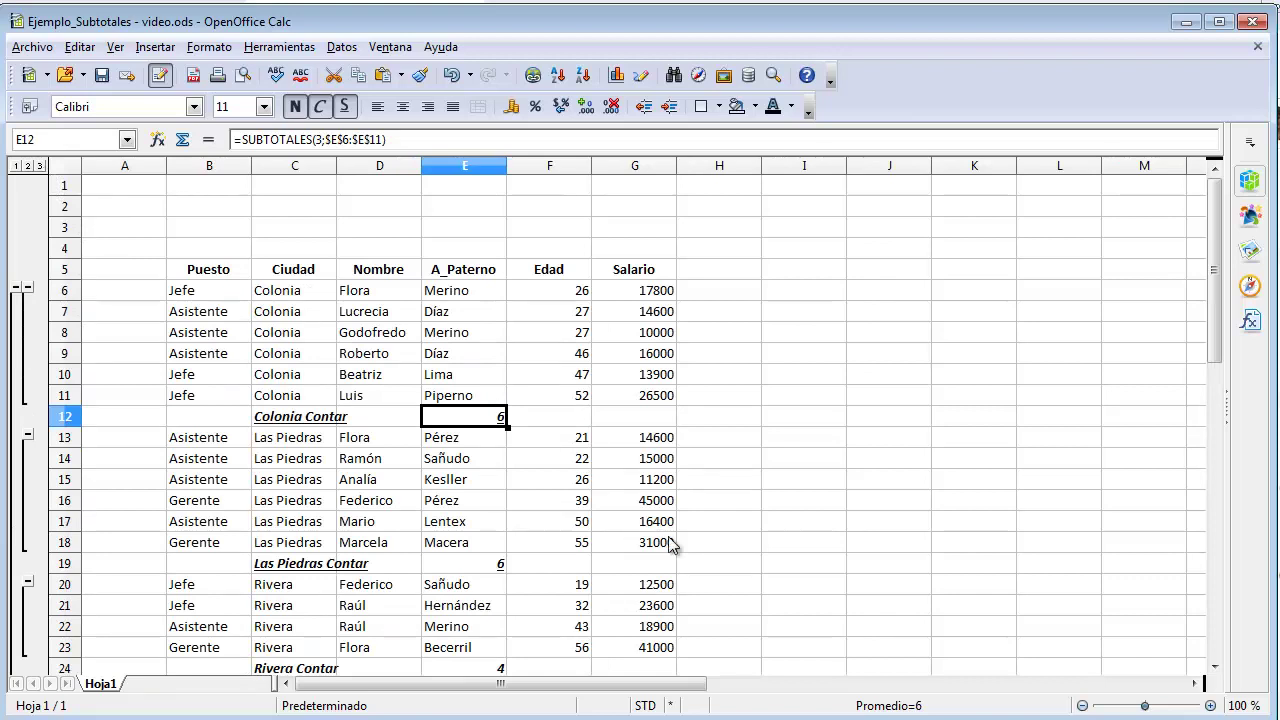
Collapse the outline to city subtotals, expand and collapse Rivera, San Carlos and Trinidad individually, and restore all detail rows
click(28, 166)
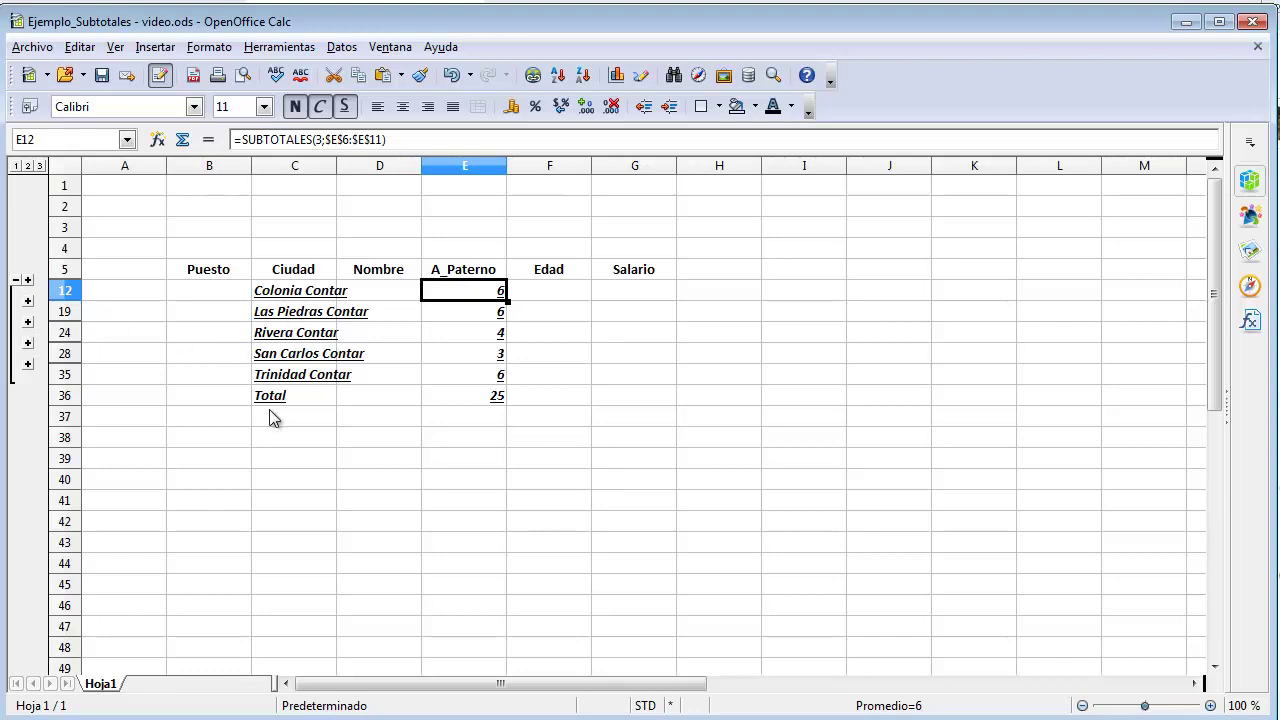
click(28, 322)
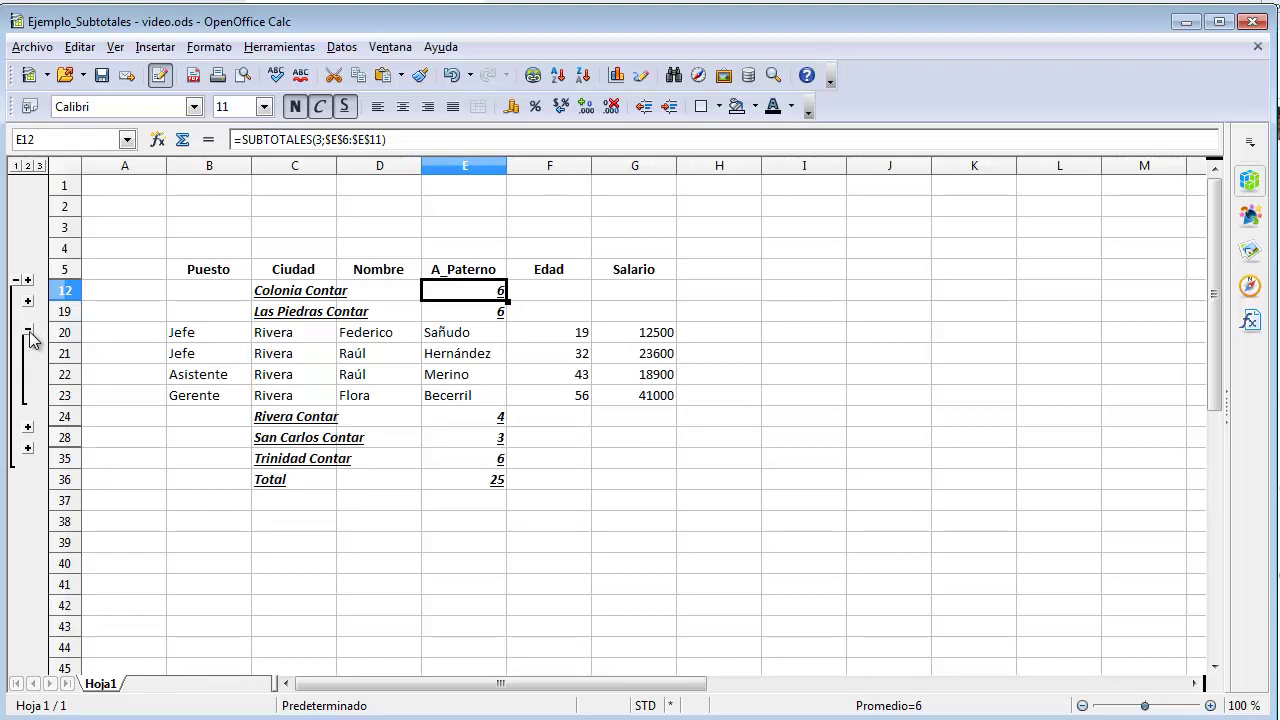
click(28, 332)
click(28, 344)
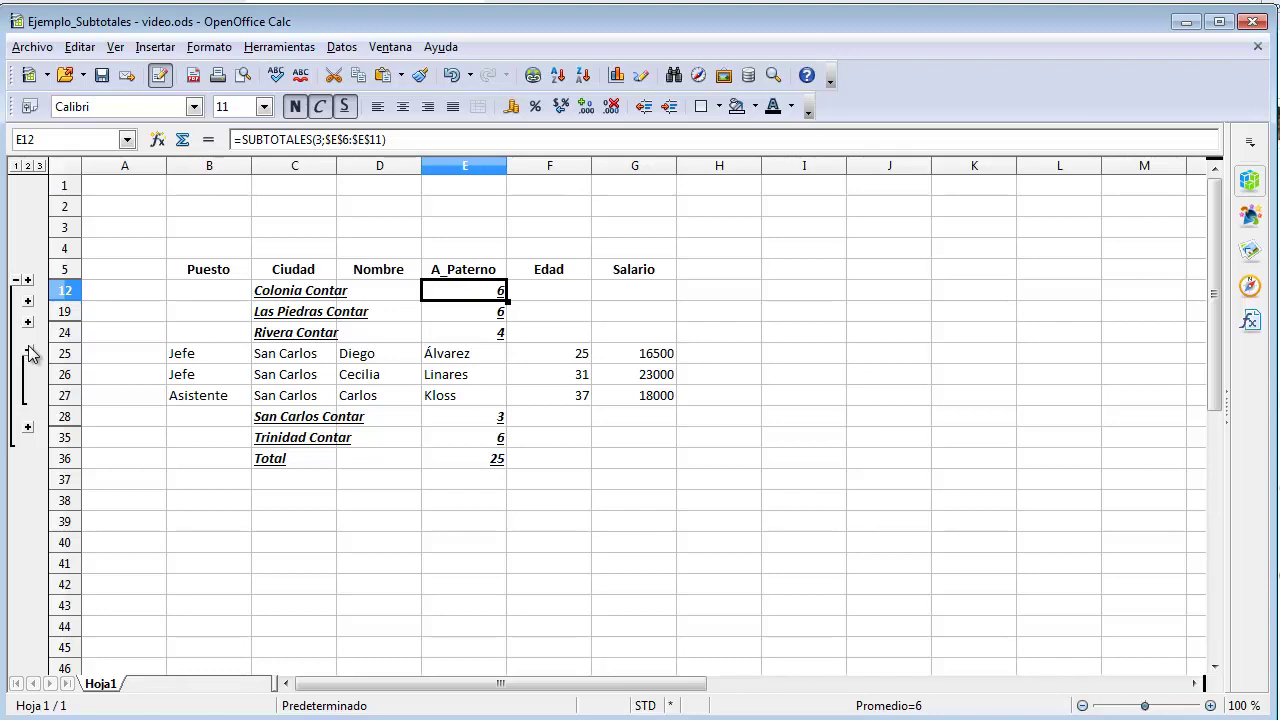
click(28, 428)
click(28, 432)
click(28, 351)
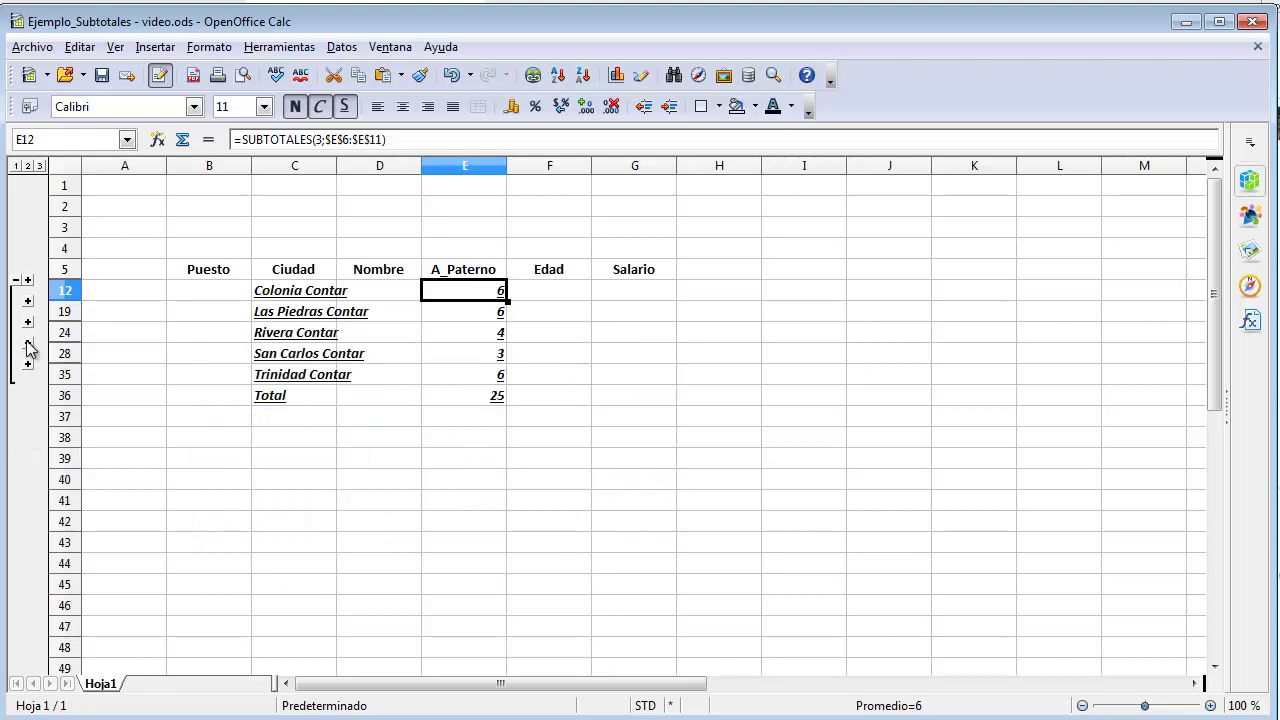
click(16, 281)
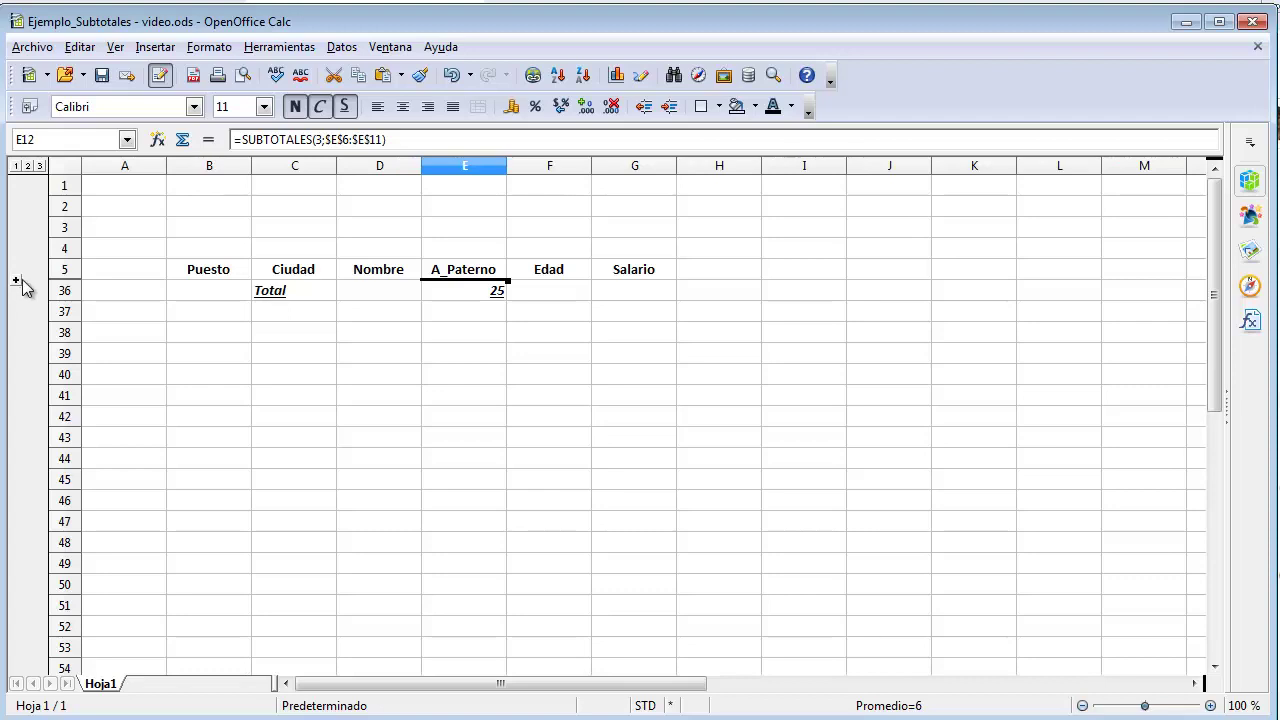
click(40, 166)
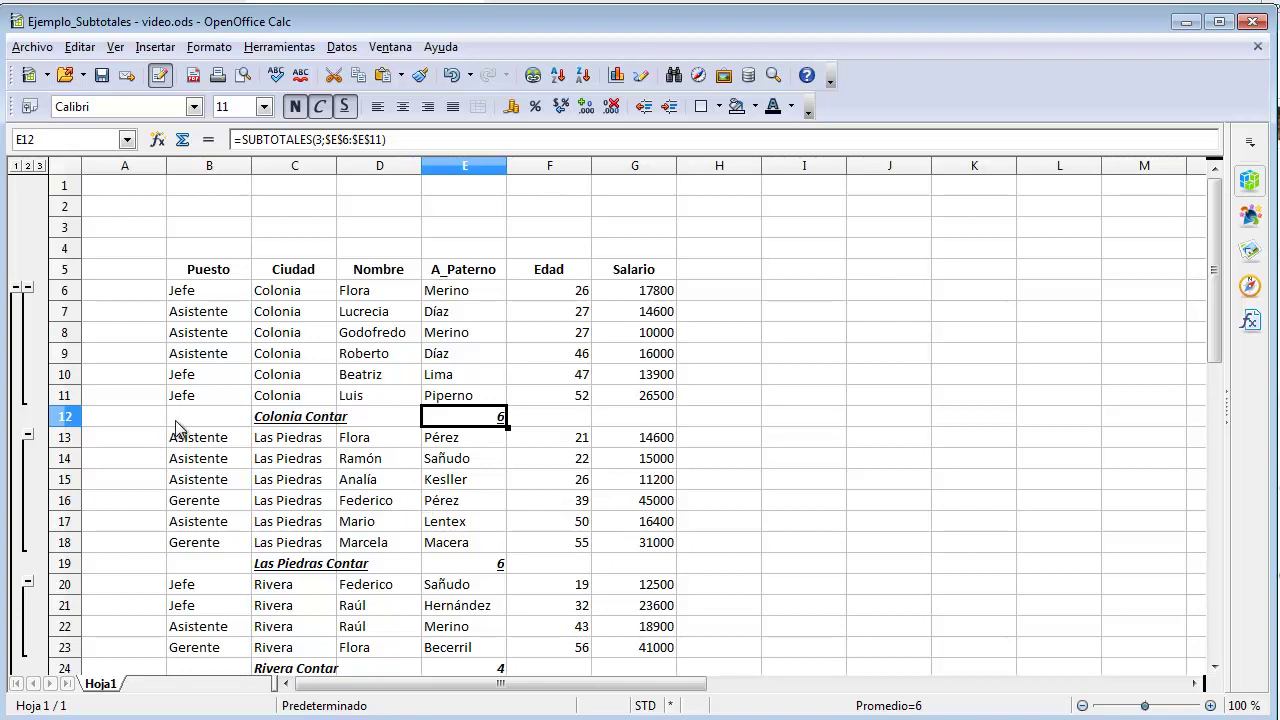
Examine the Colonia and Las Piedras subtotal rows, the grand total row and the San Carlos group
drag(175, 420, 614, 430)
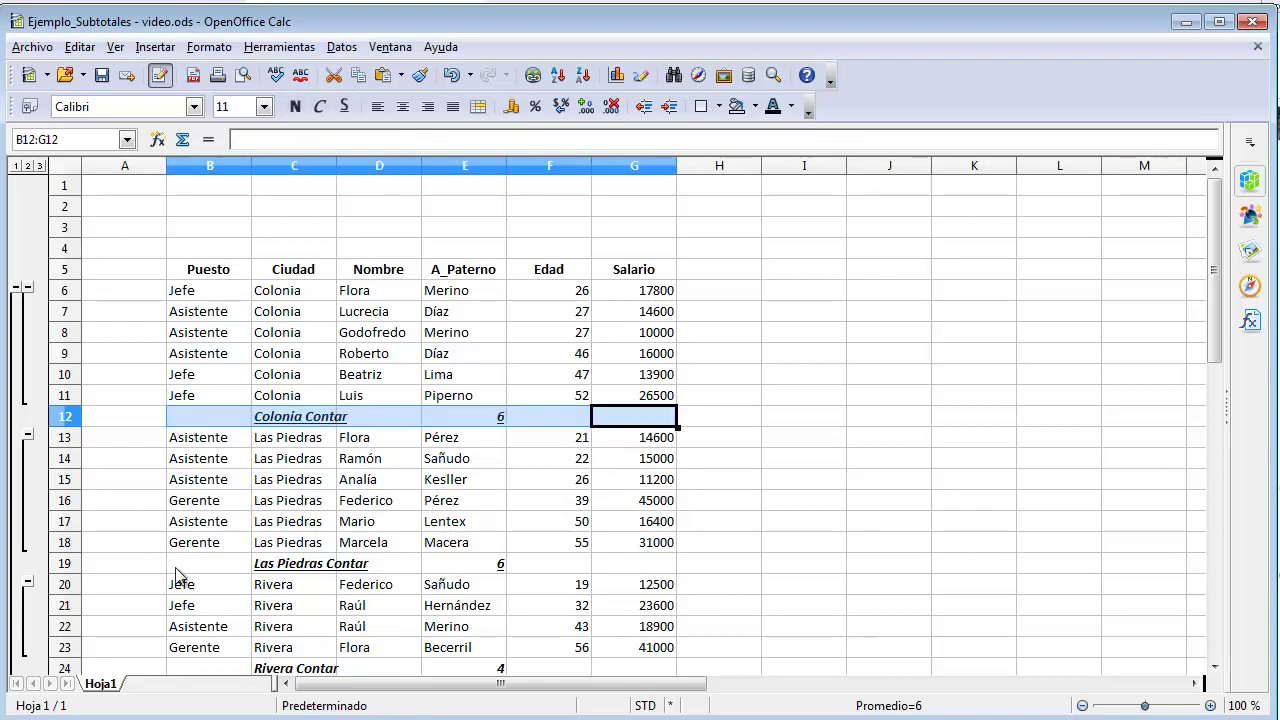
drag(180, 568, 624, 566)
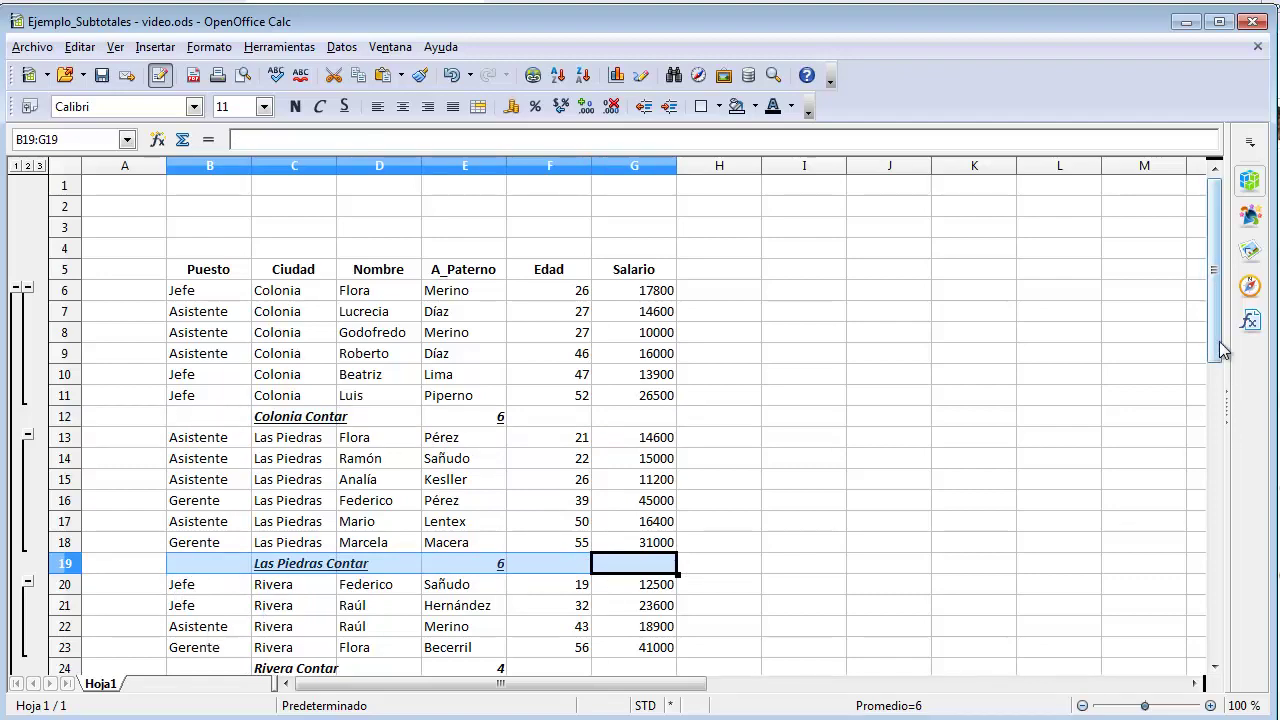
drag(1219, 341, 1212, 484)
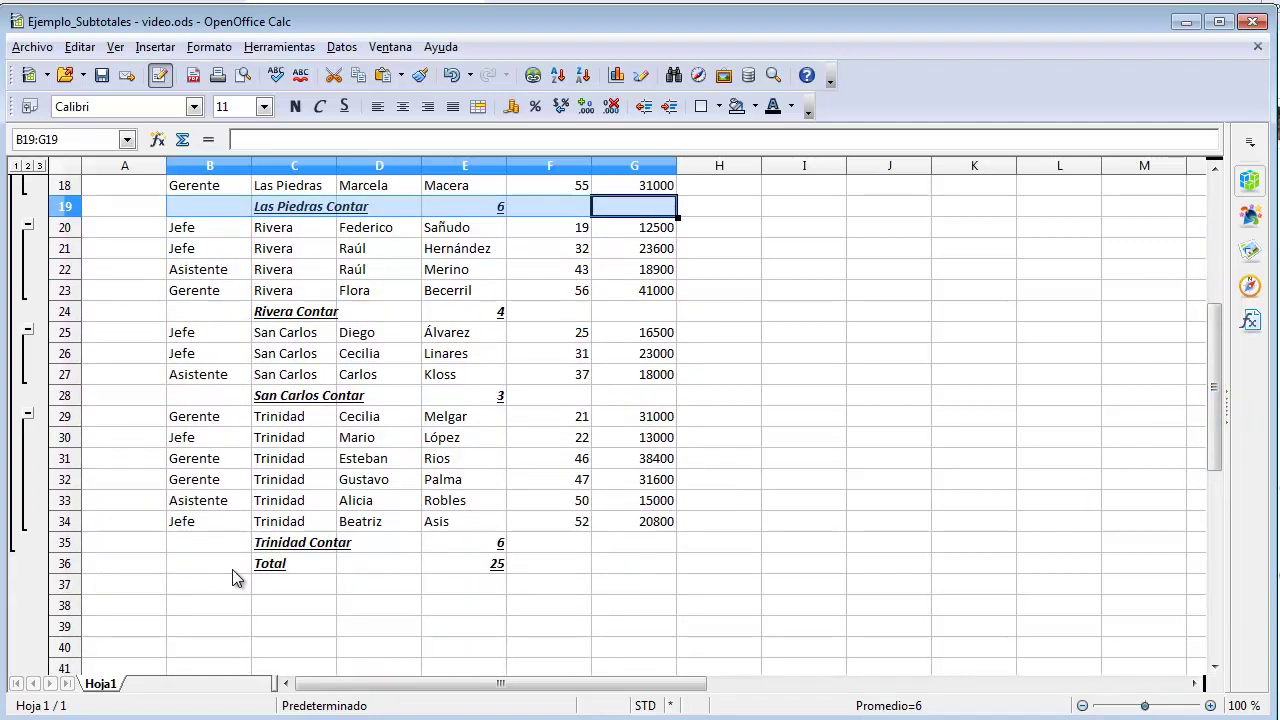
drag(232, 569, 478, 568)
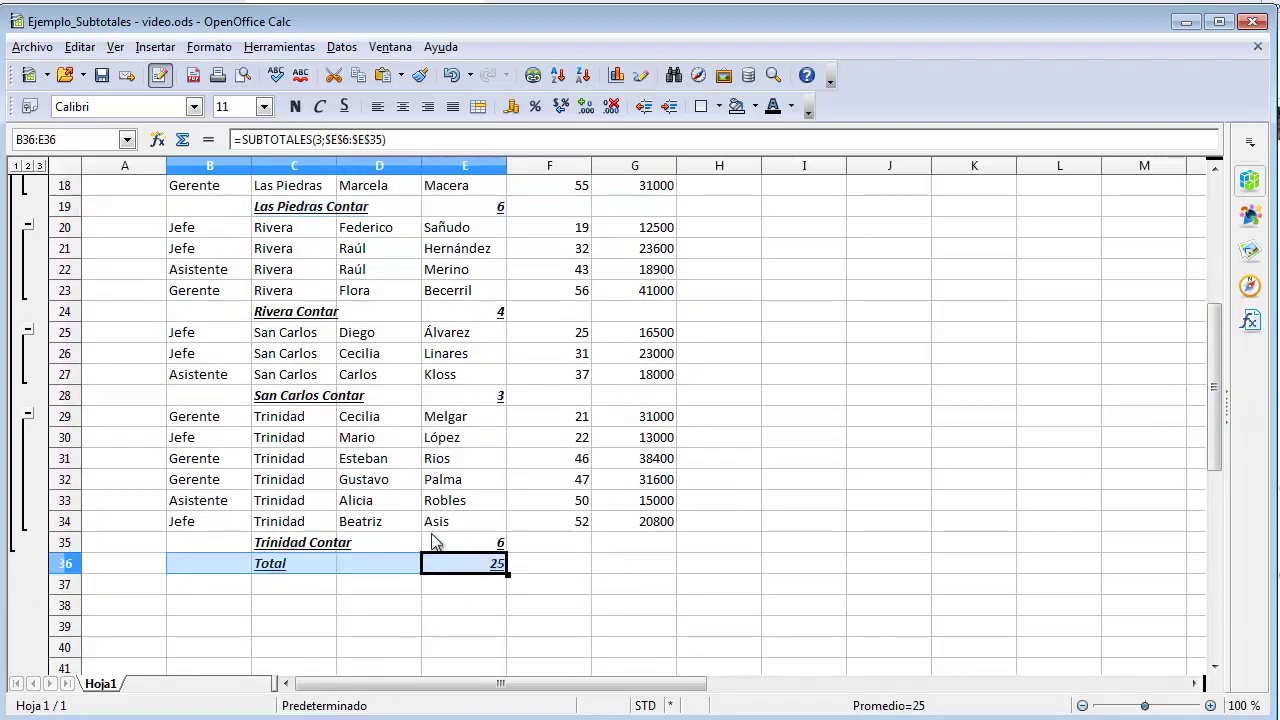
click(392, 499)
click(401, 398)
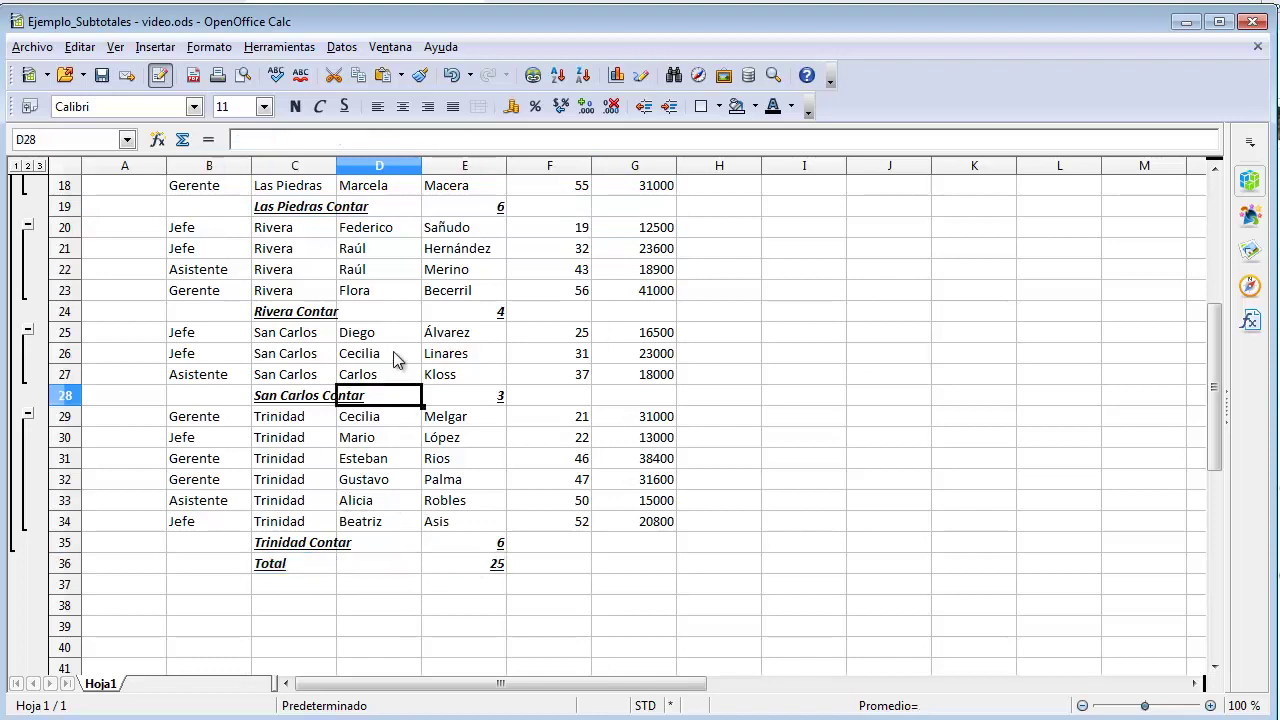
click(393, 353)
click(390, 333)
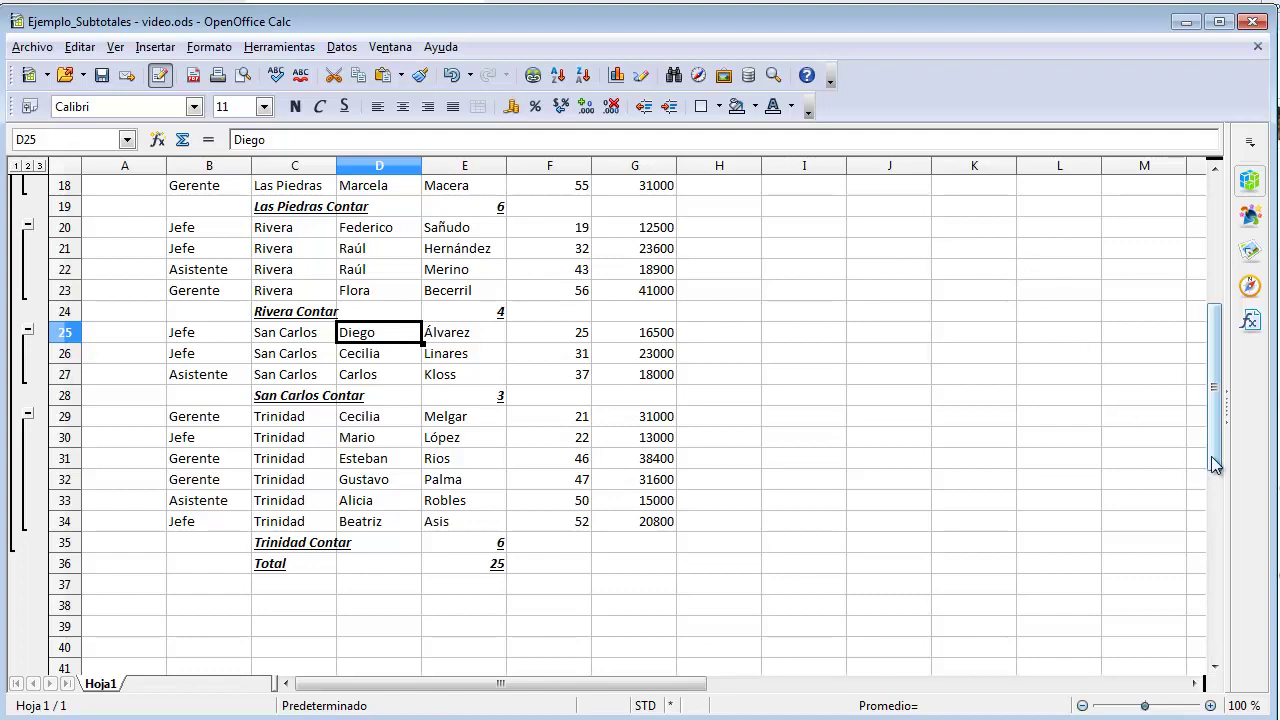
Remove all city count subtotals from the employee table
drag(1213, 456, 1205, 355)
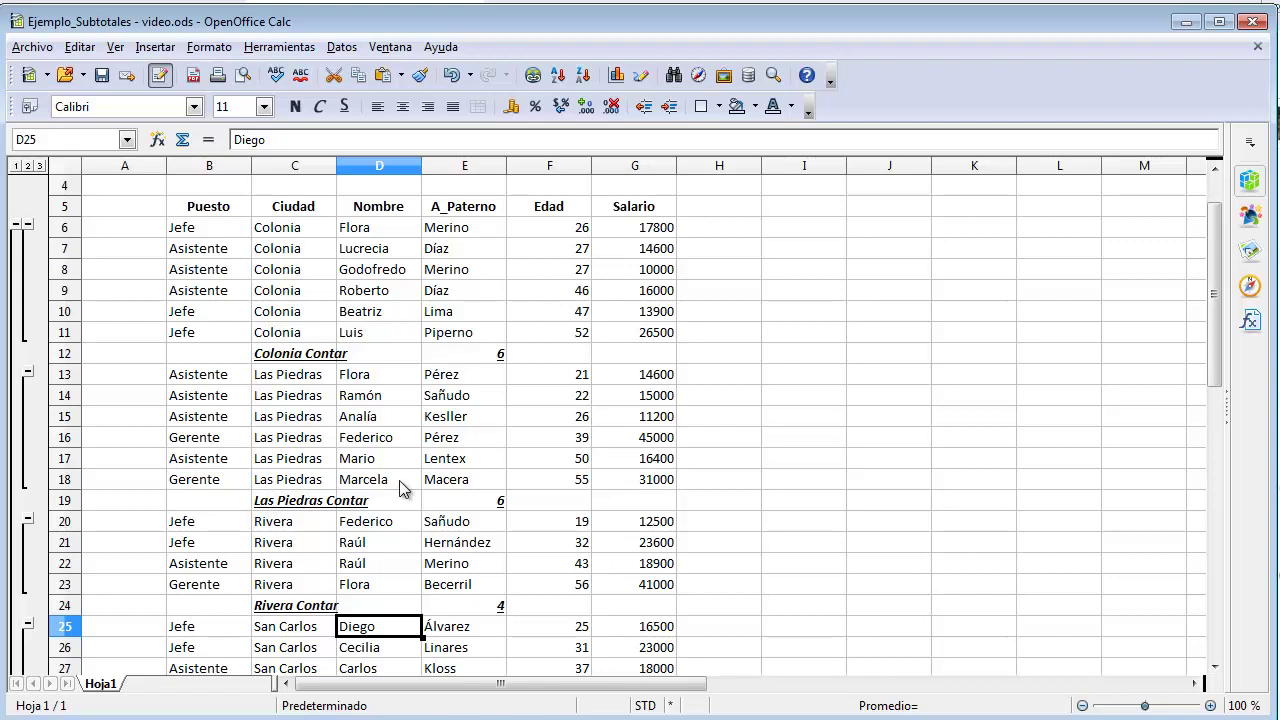
click(397, 418)
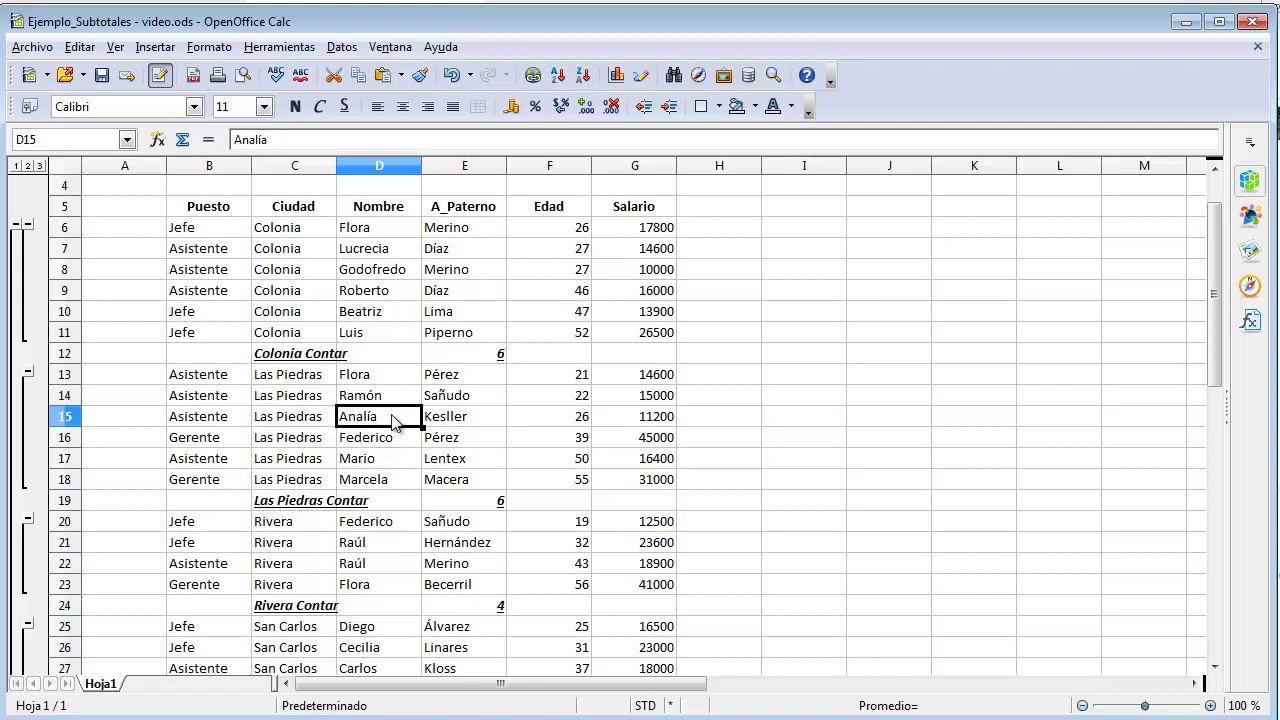
click(360, 270)
click(341, 47)
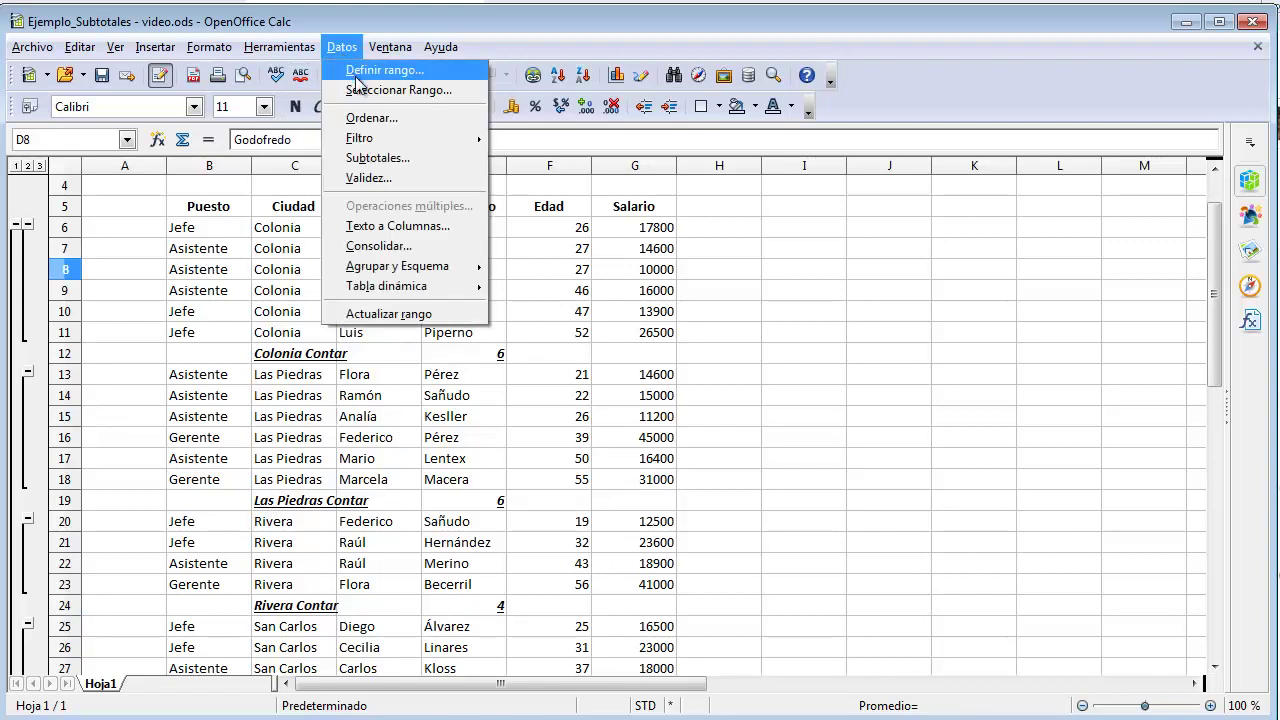
click(378, 160)
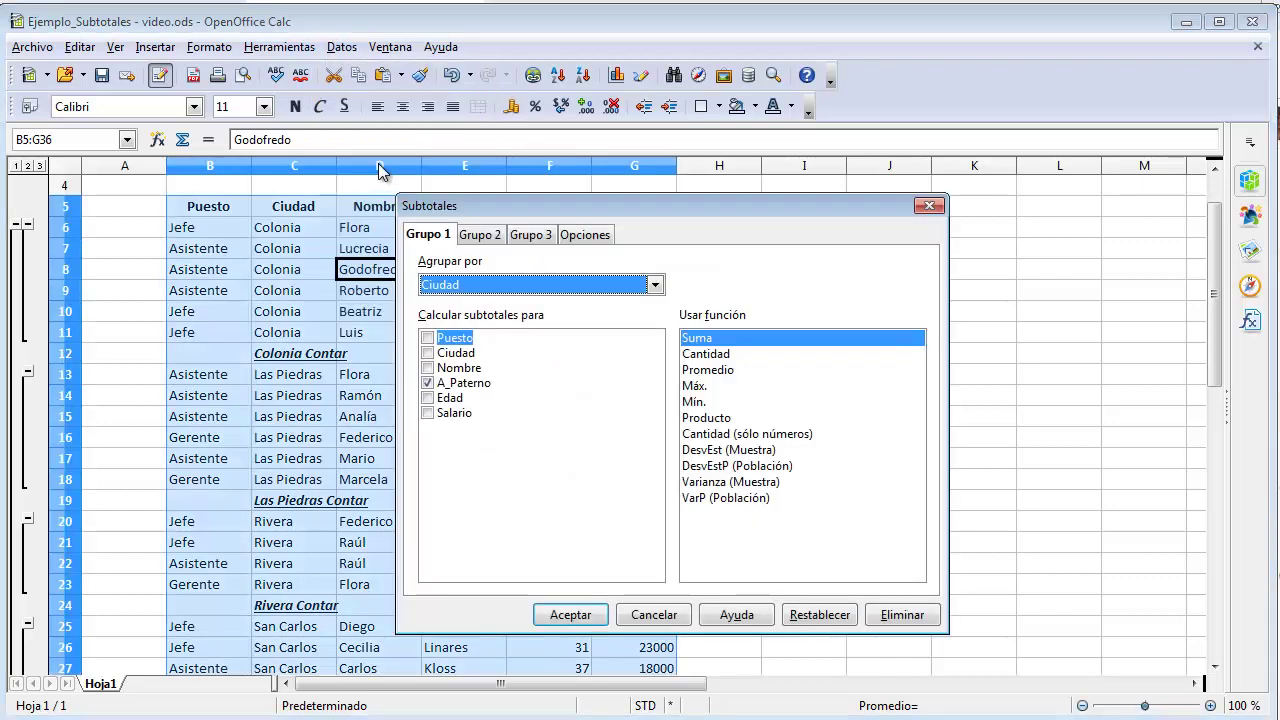
click(891, 623)
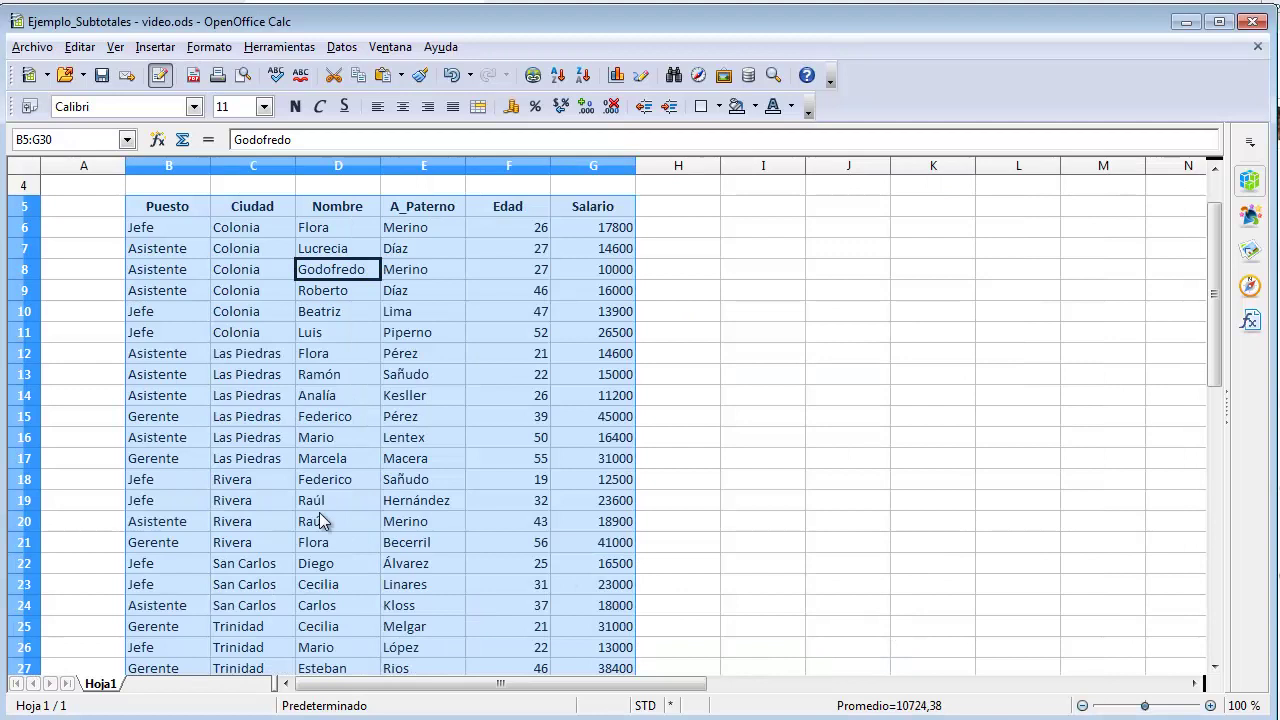
click(330, 431)
click(336, 352)
click(335, 335)
click(176, 250)
click(188, 380)
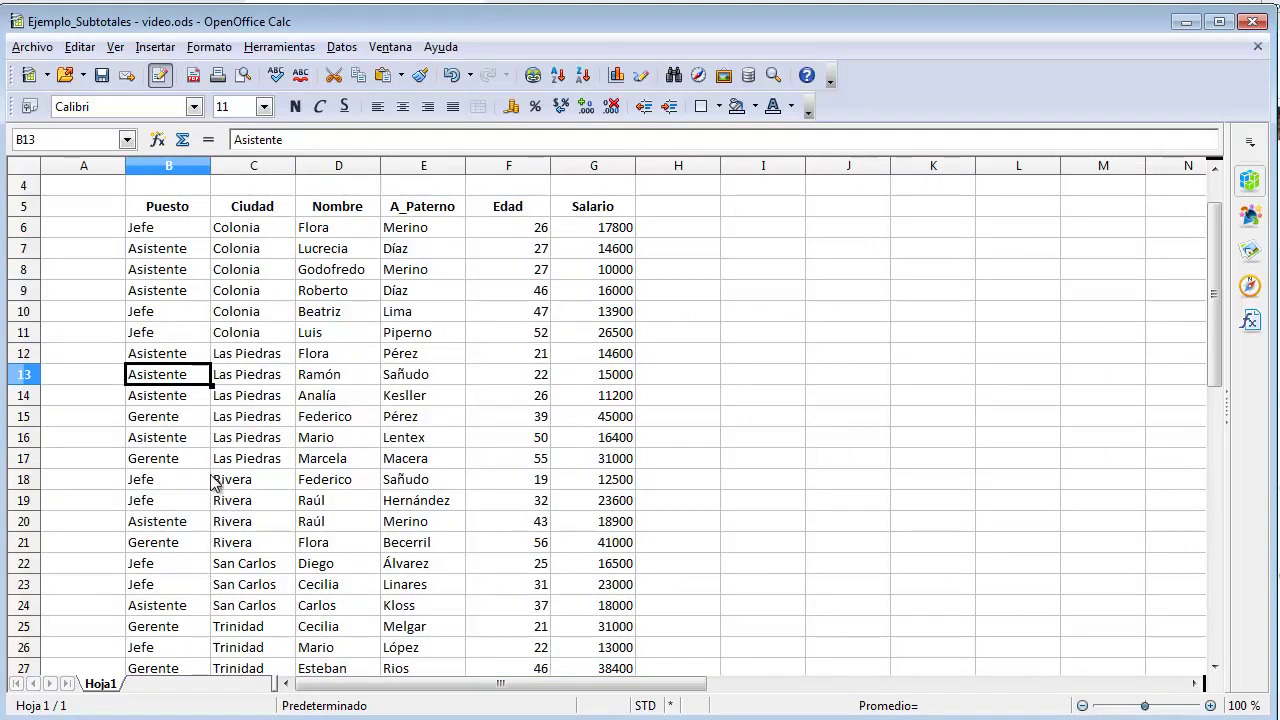
click(209, 480)
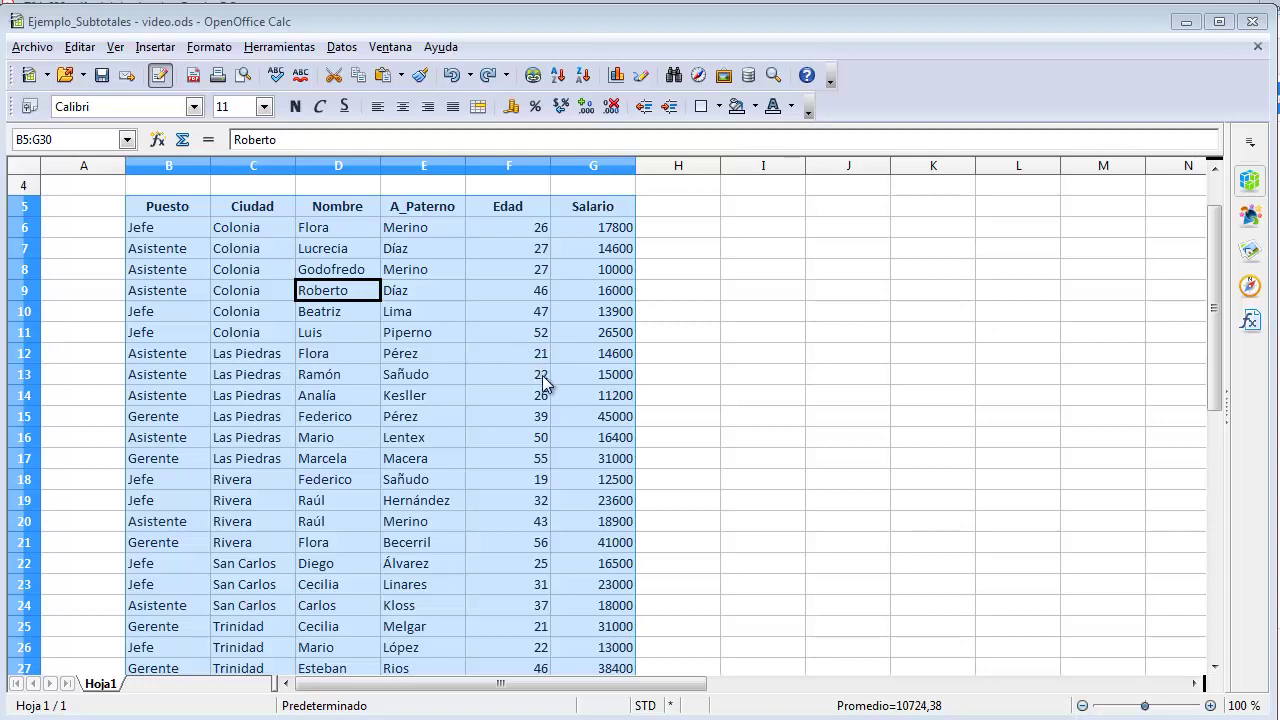
click(769, 316)
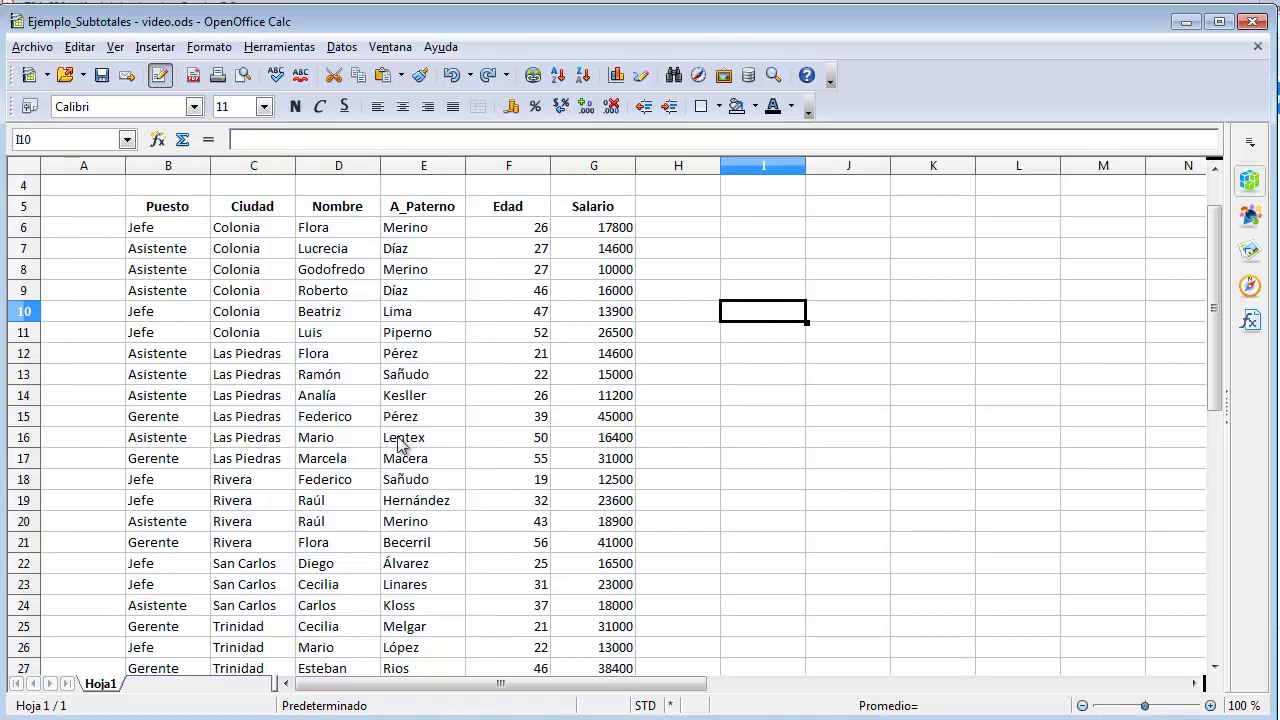
Apply subtotals to the employee table grouped by Ciudad, using Cantidad for A_Paterno and Promedio for Edad
click(250, 420)
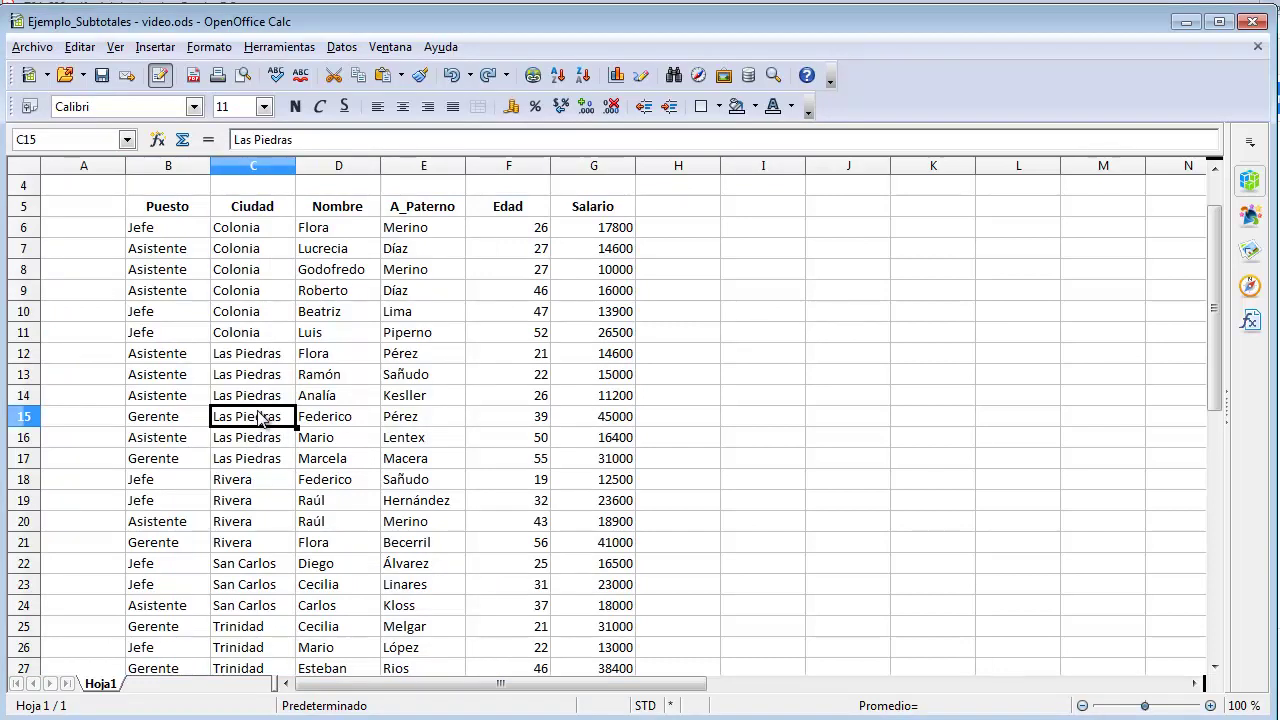
click(339, 48)
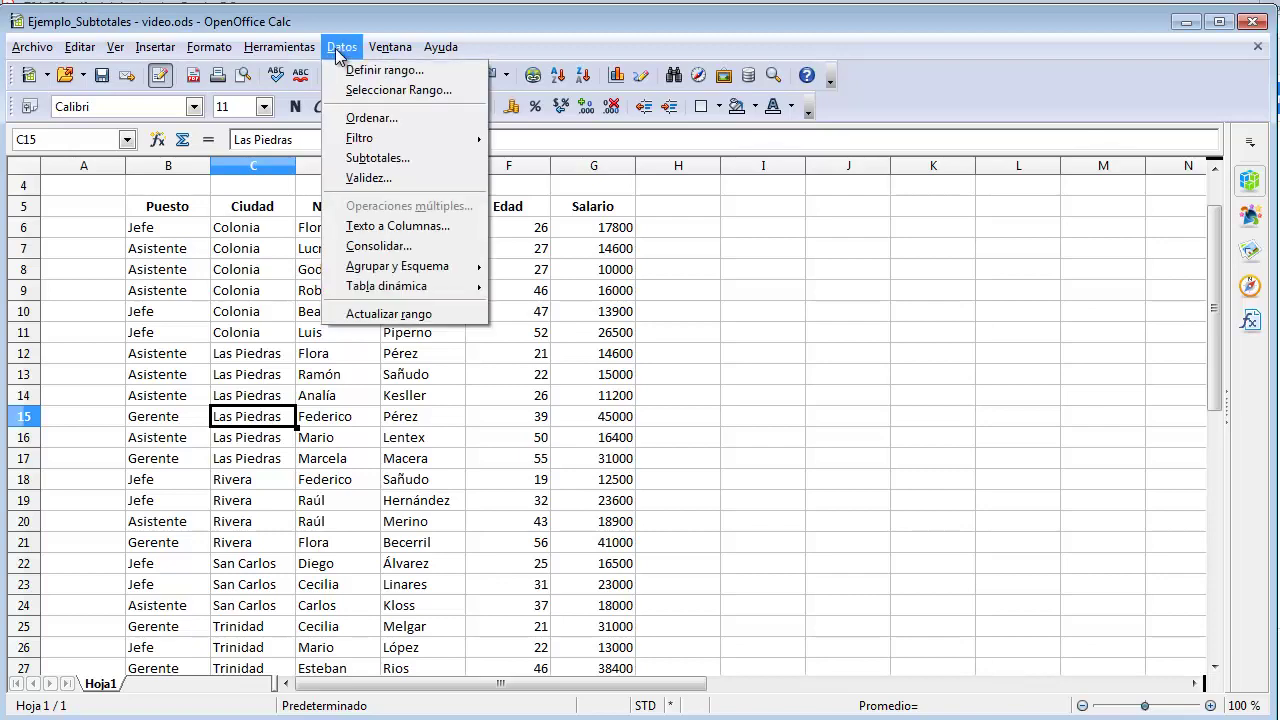
click(376, 158)
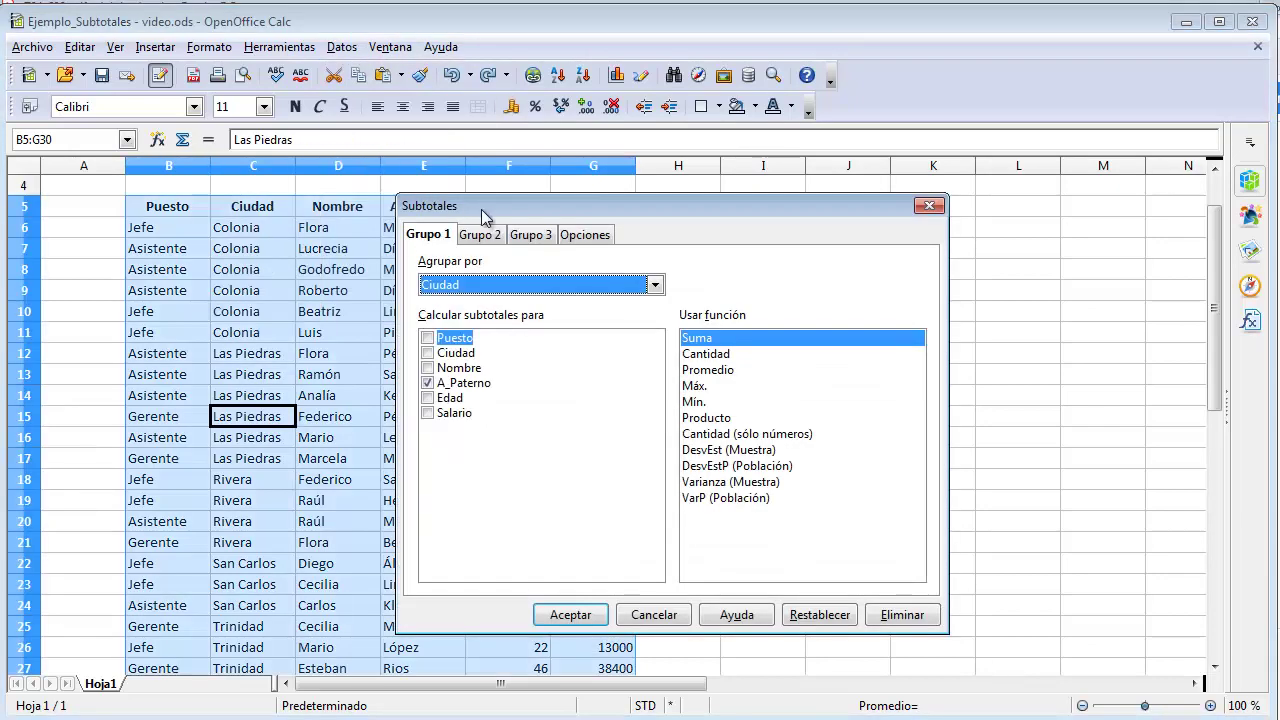
drag(479, 206, 450, 200)
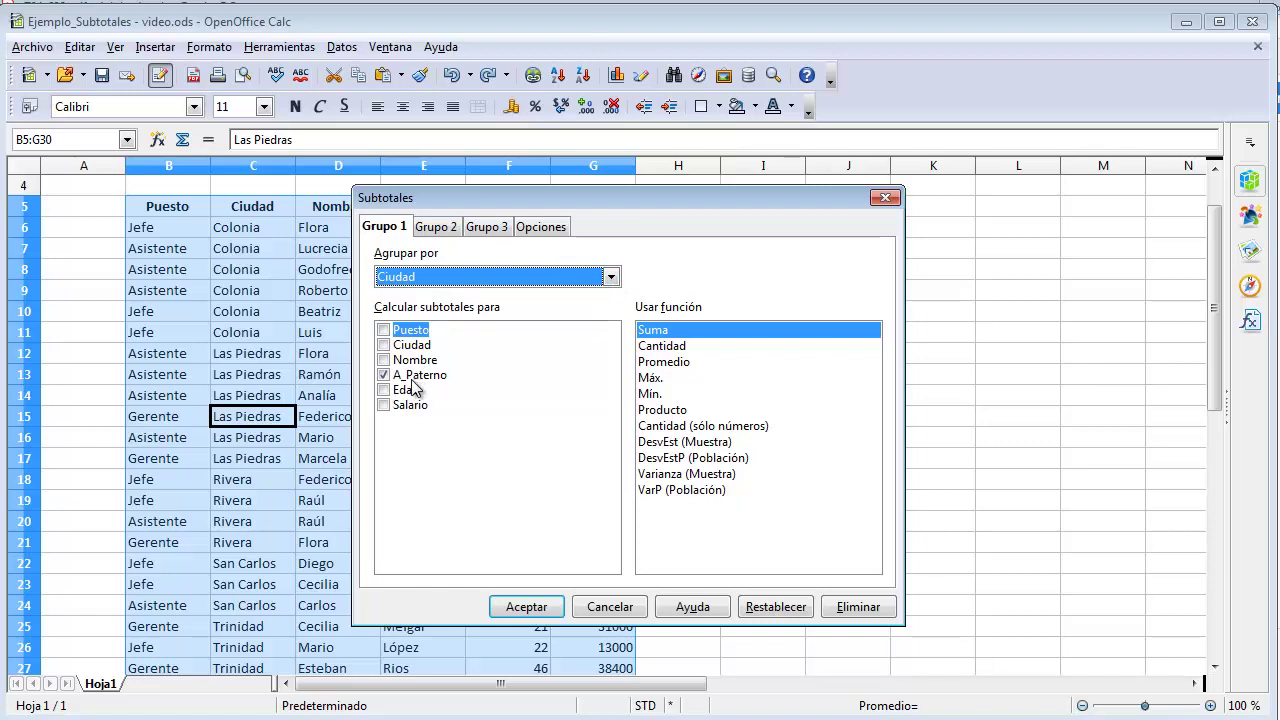
click(407, 377)
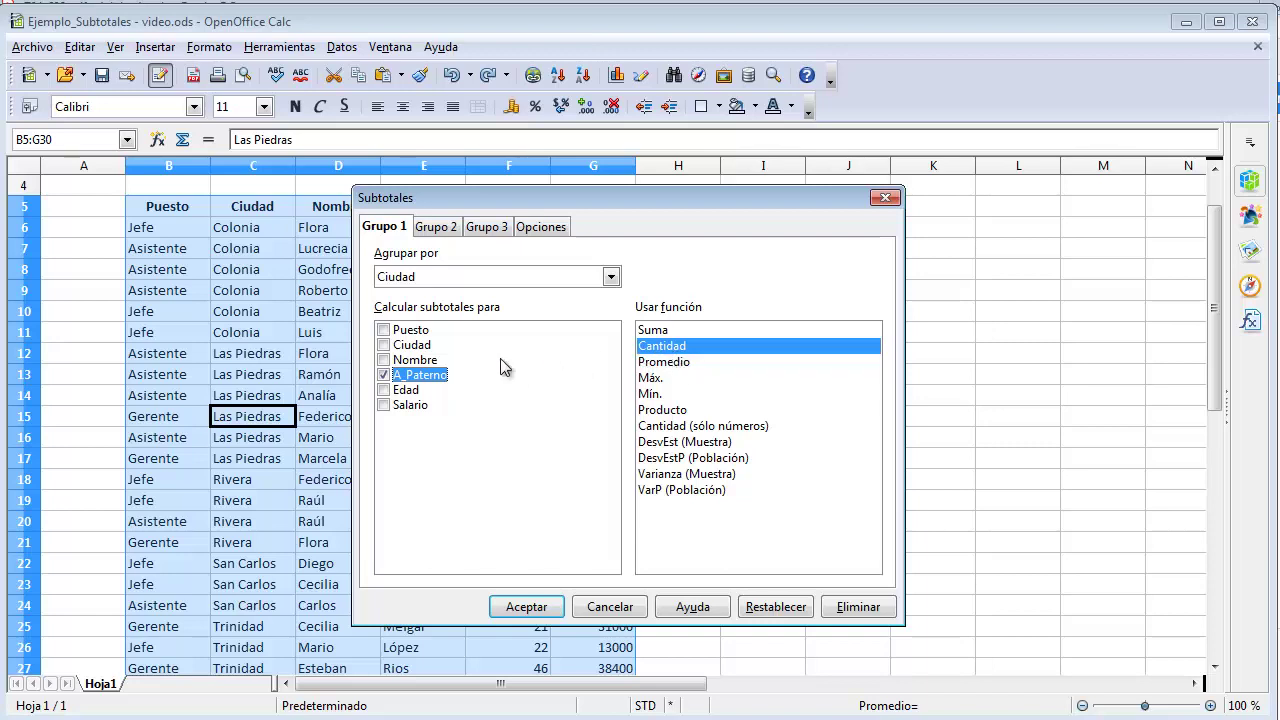
click(384, 391)
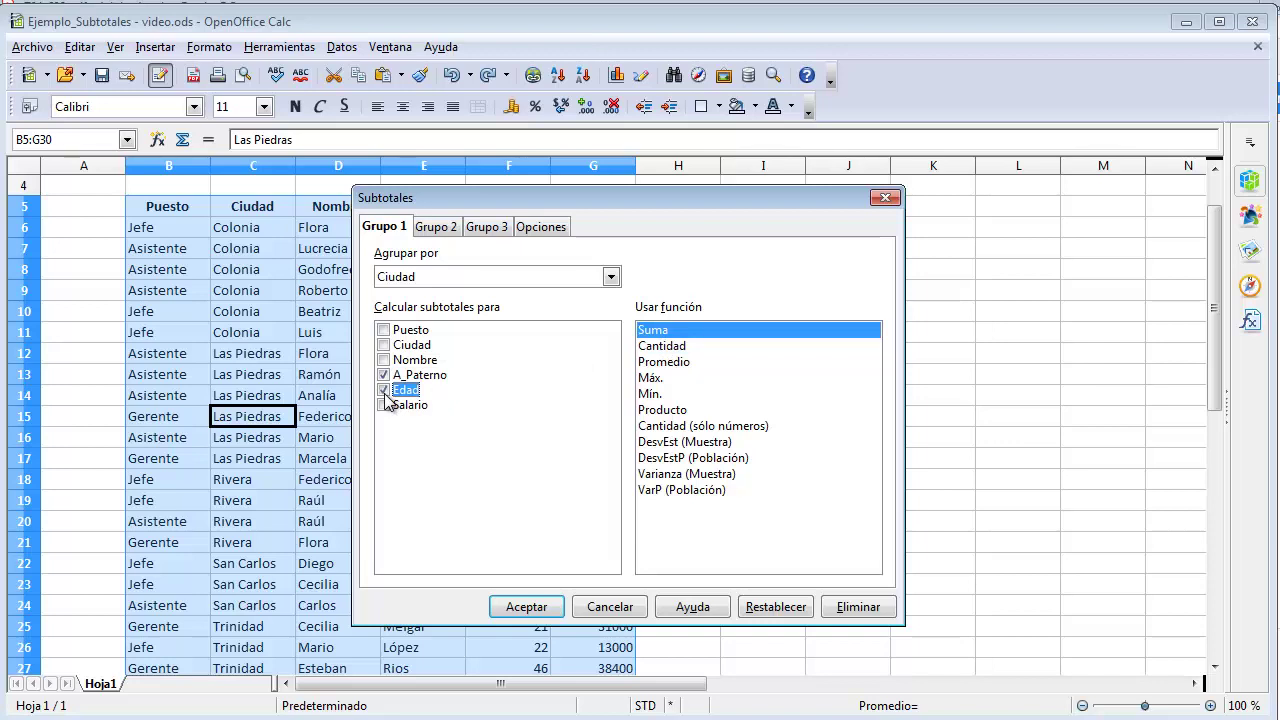
click(667, 364)
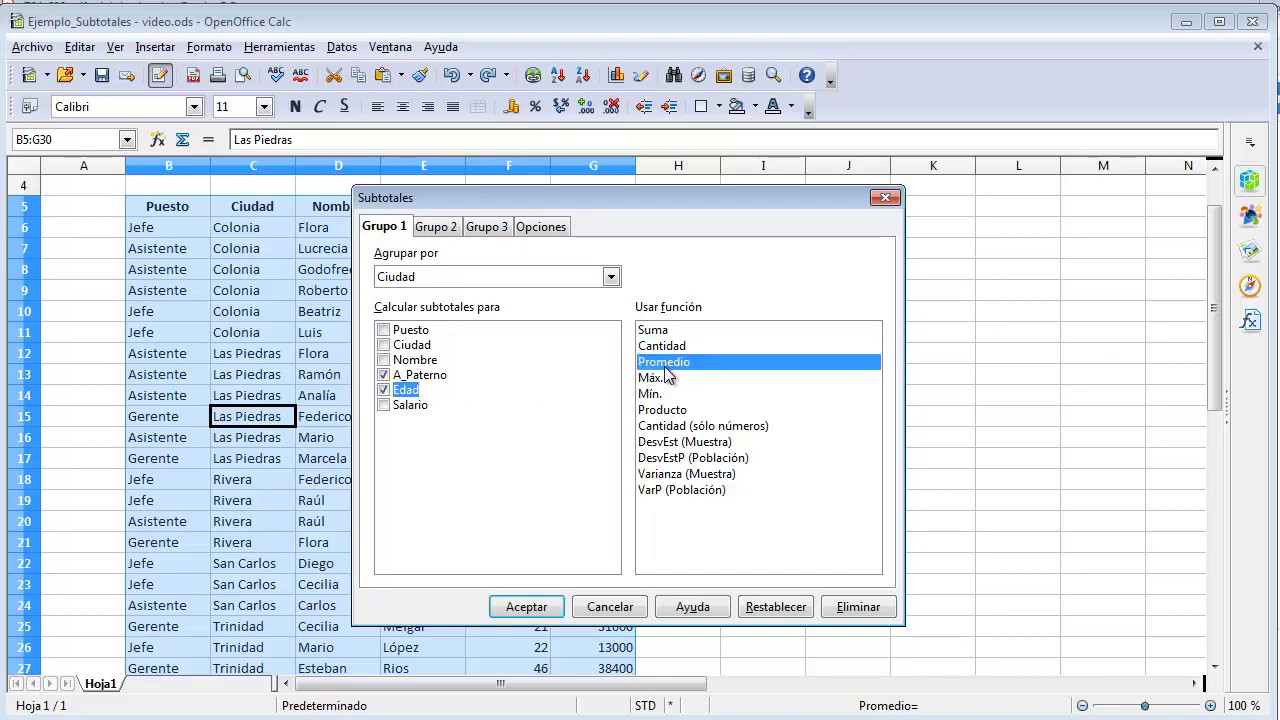
click(405, 376)
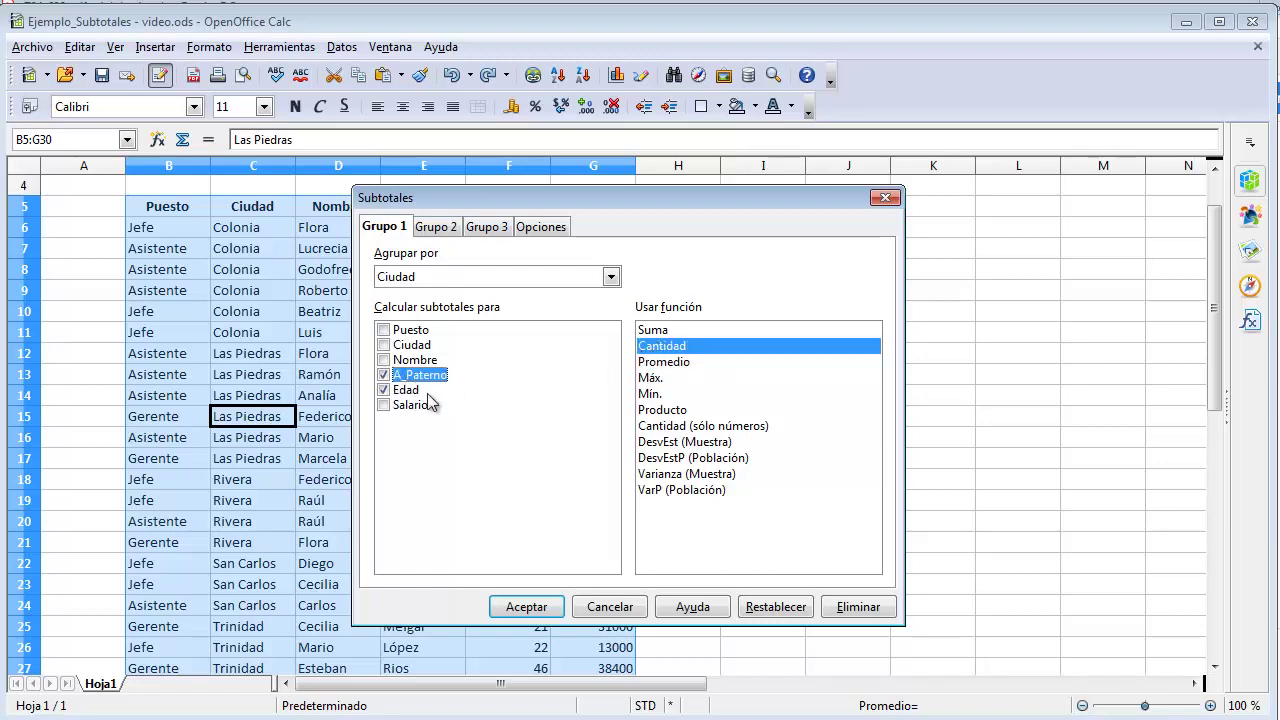
click(412, 390)
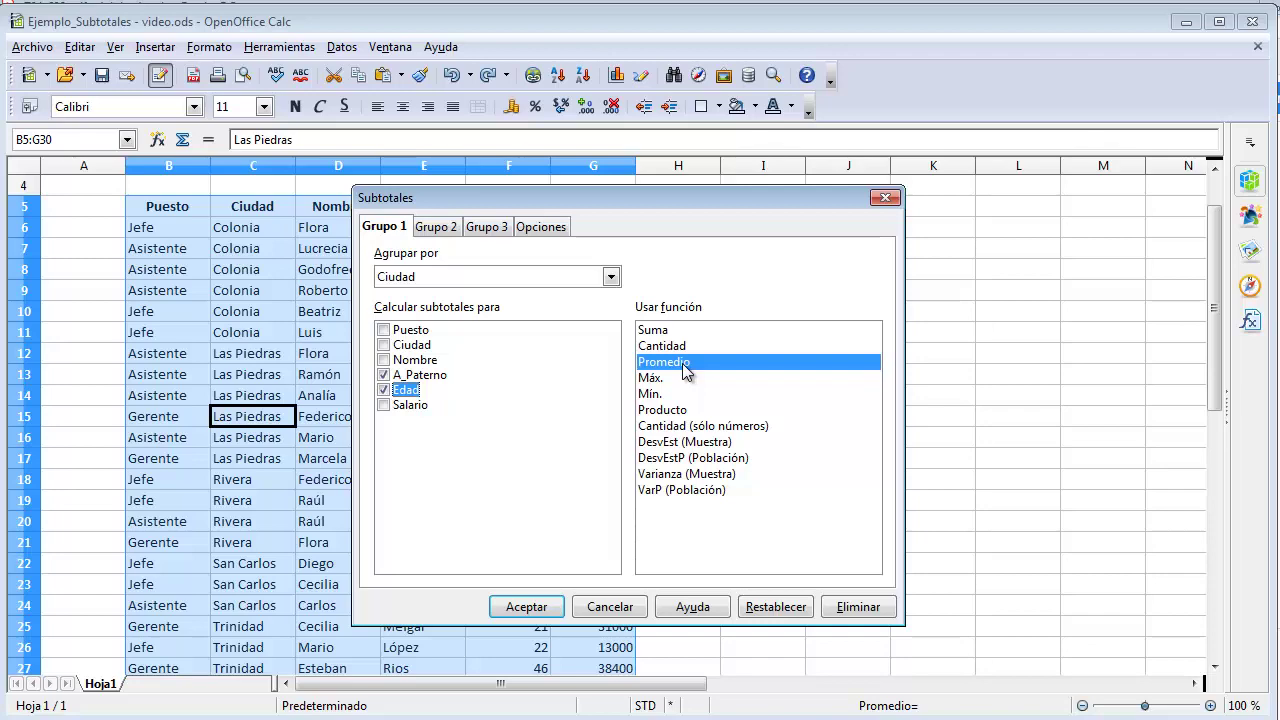
click(521, 609)
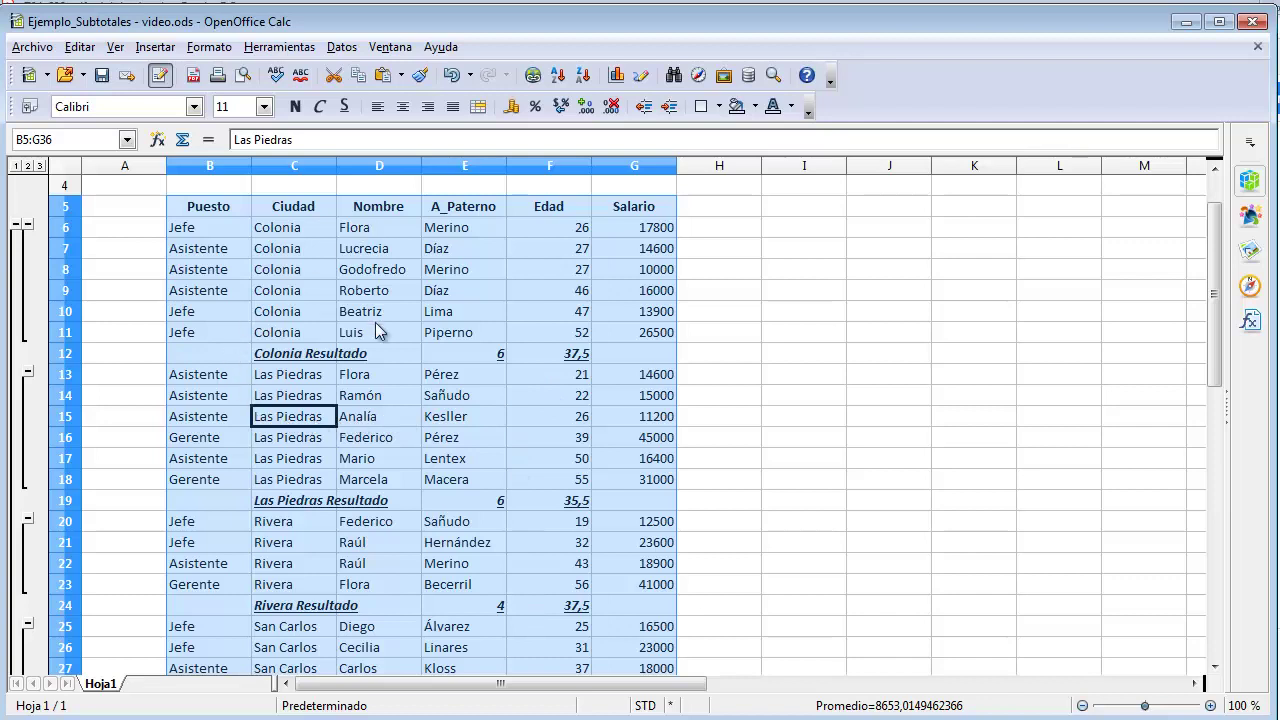
Review the count and average age subtotals for each city and collapse the outline to the grand total row
click(372, 415)
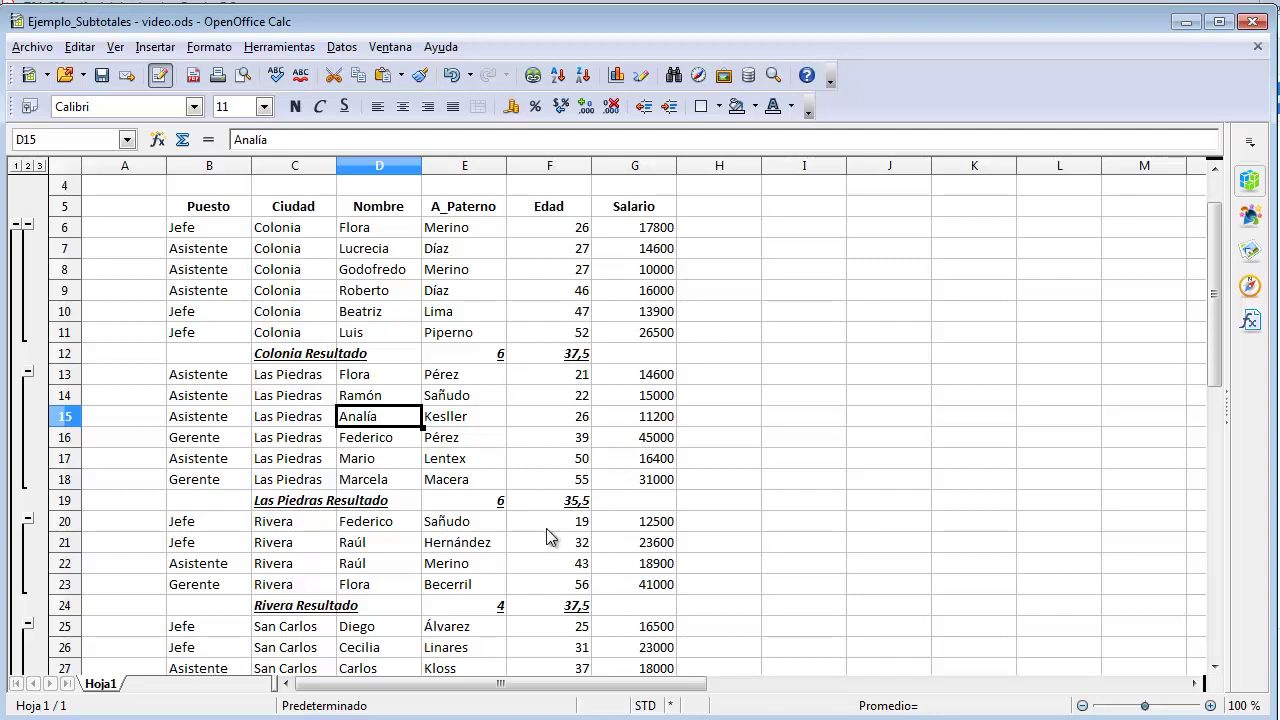
drag(1213, 325, 1213, 418)
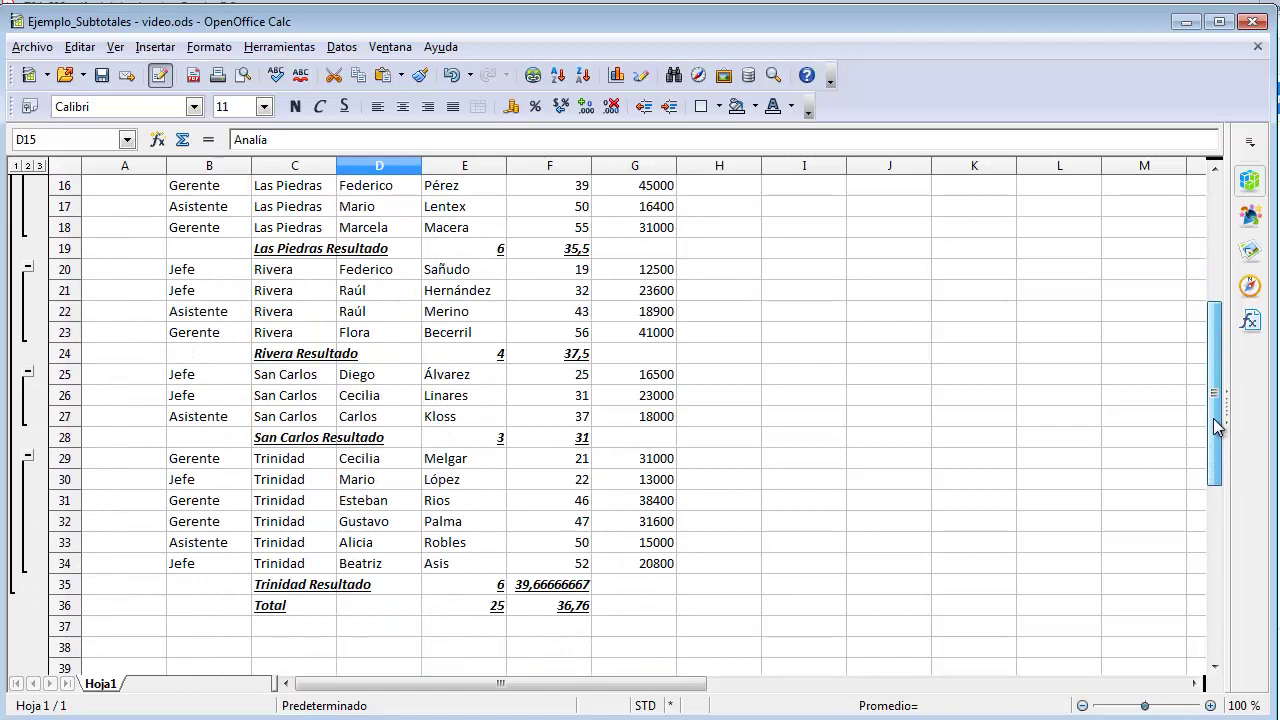
drag(1213, 418, 1216, 287)
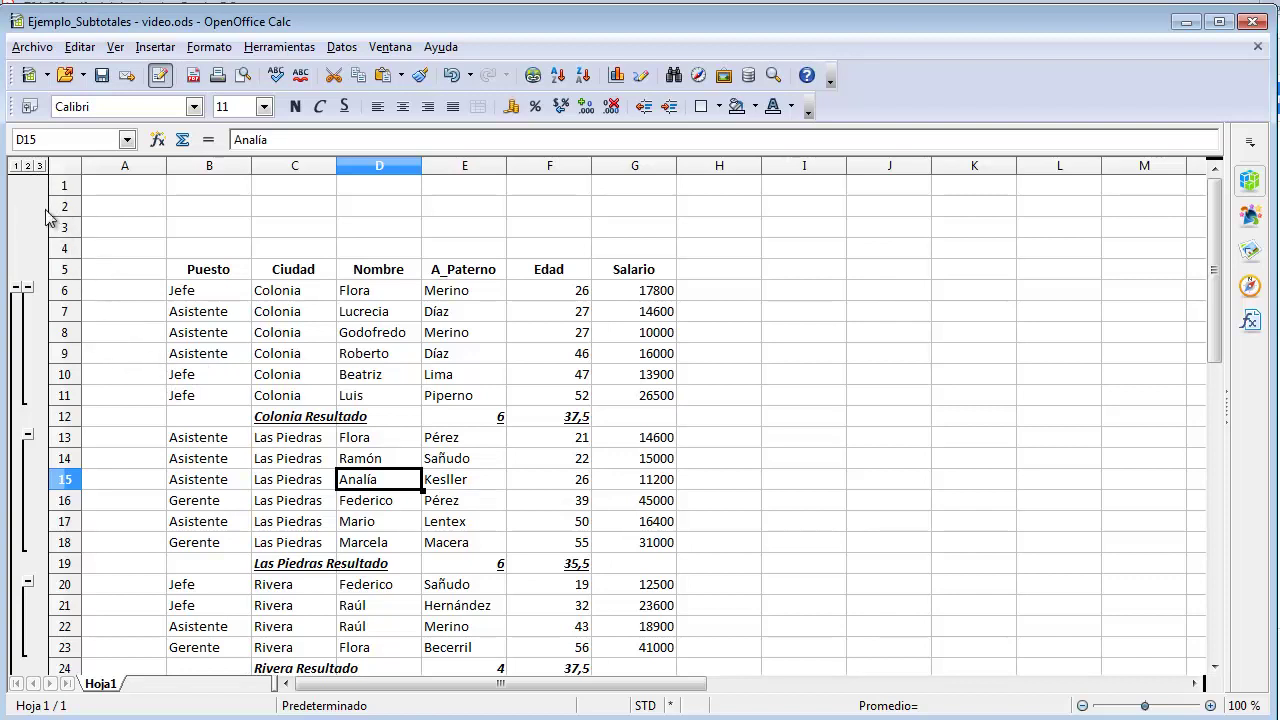
click(16, 166)
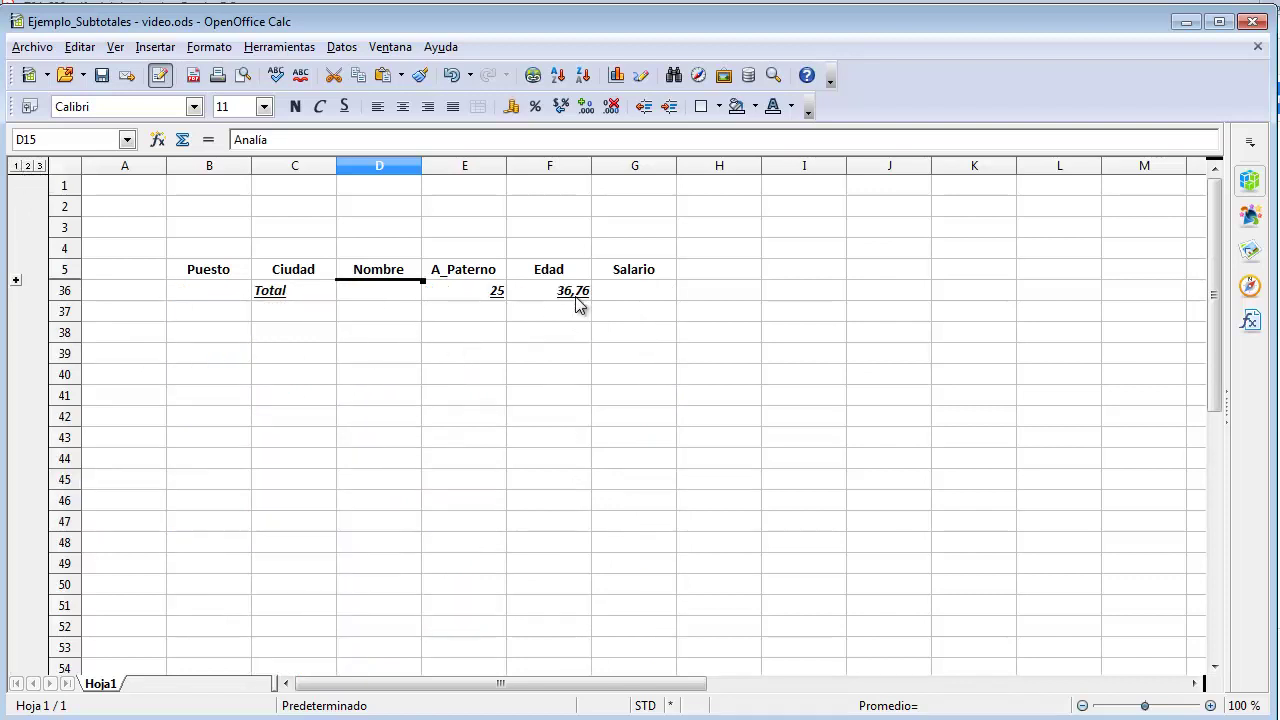
Remove the subtotals from the table while its outline is collapsed to the grand total
click(484, 298)
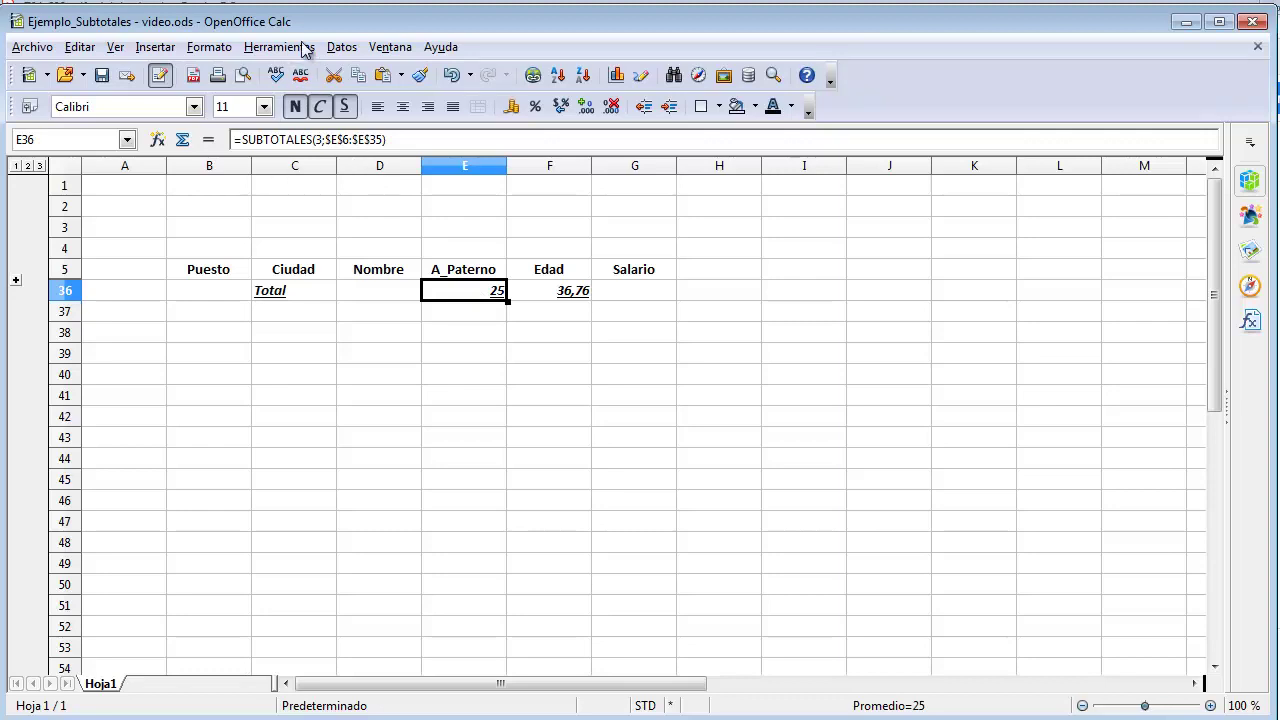
click(341, 47)
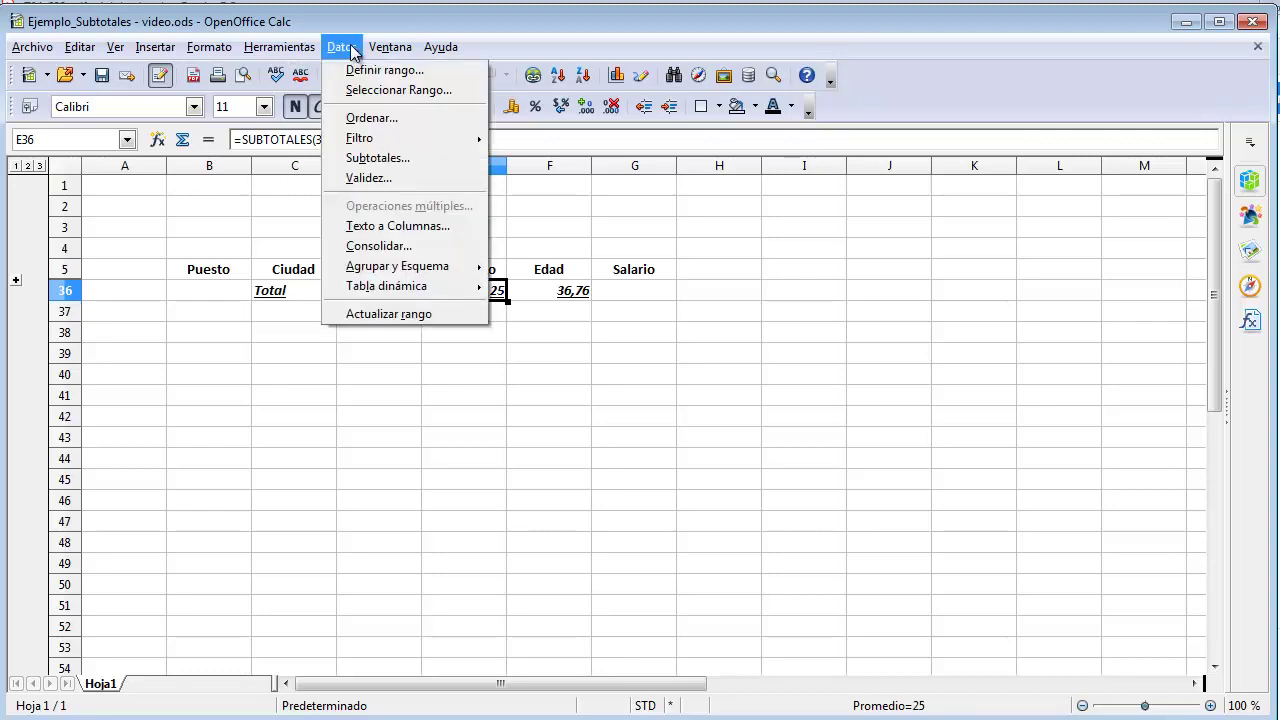
click(366, 160)
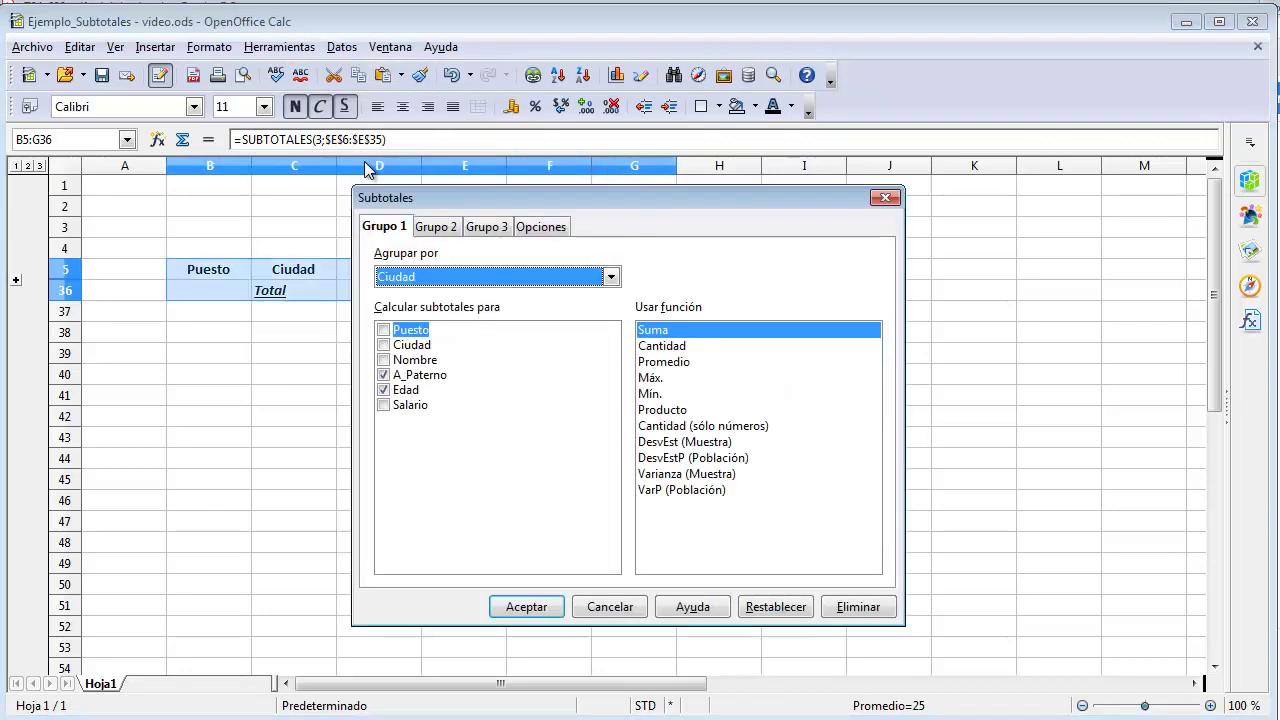
click(852, 608)
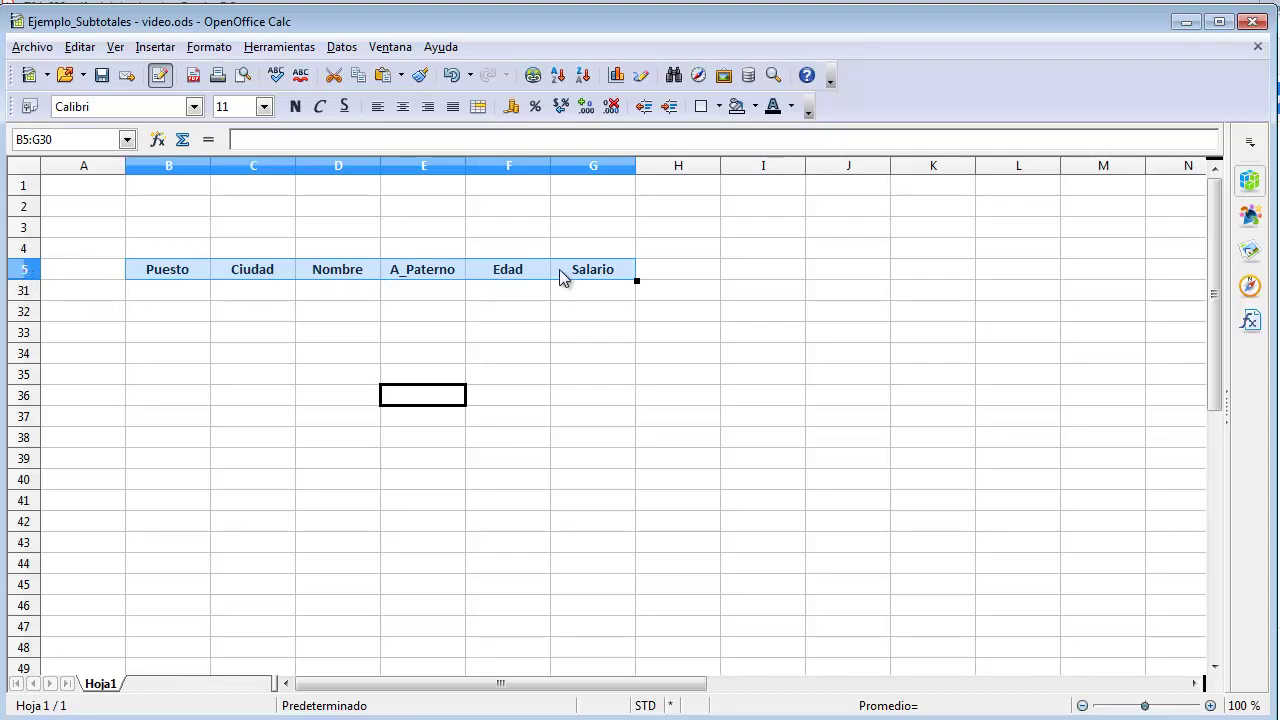
click(36, 272)
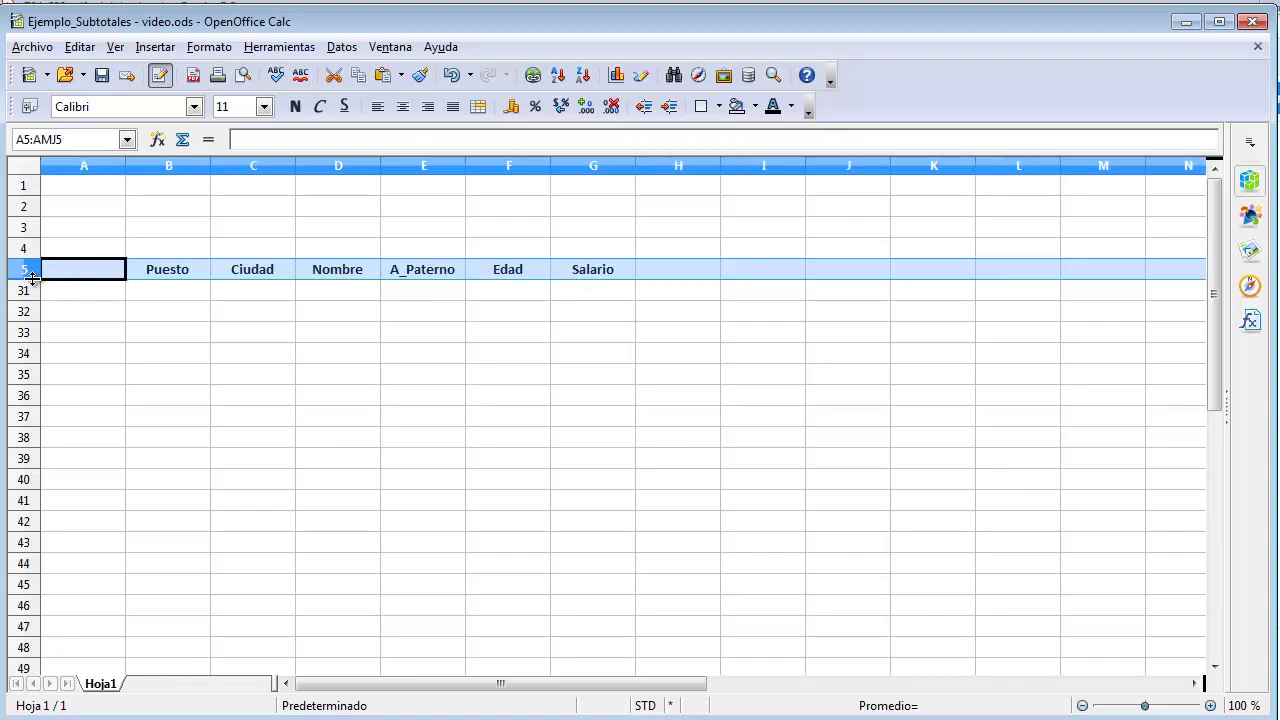
click(101, 274)
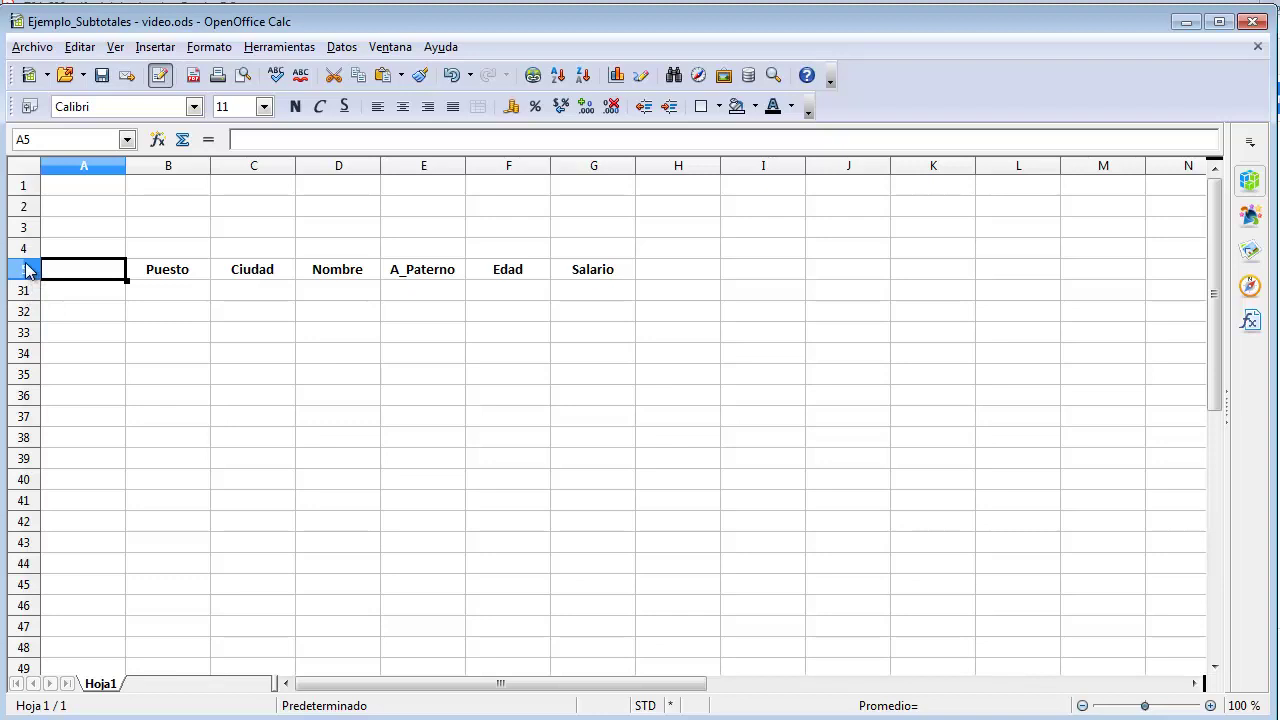
click(27, 269)
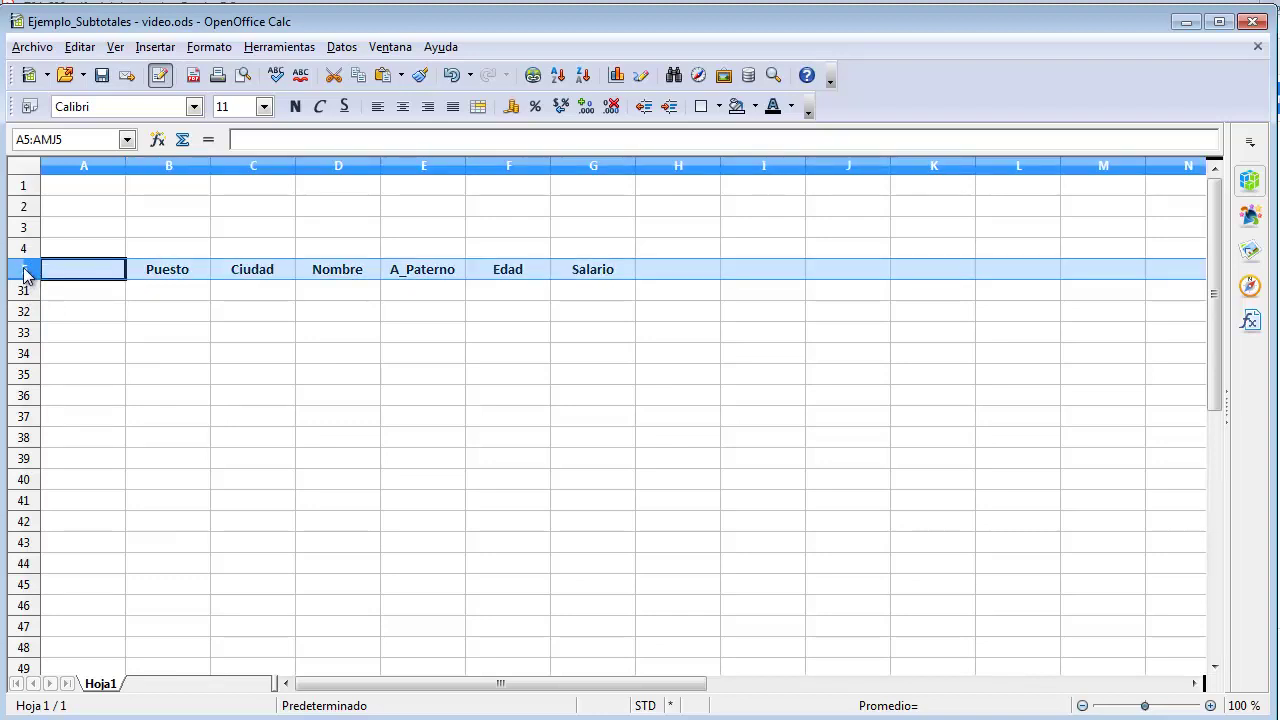
shift+click(26, 290)
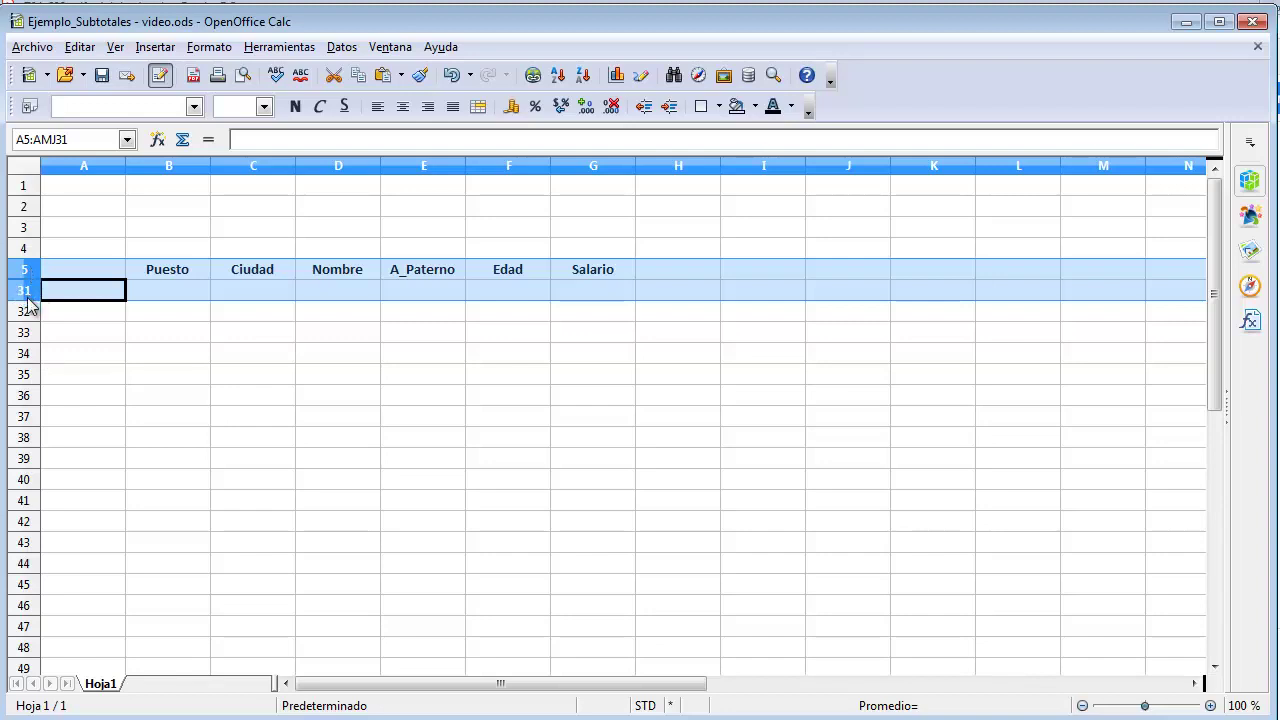
click(152, 332)
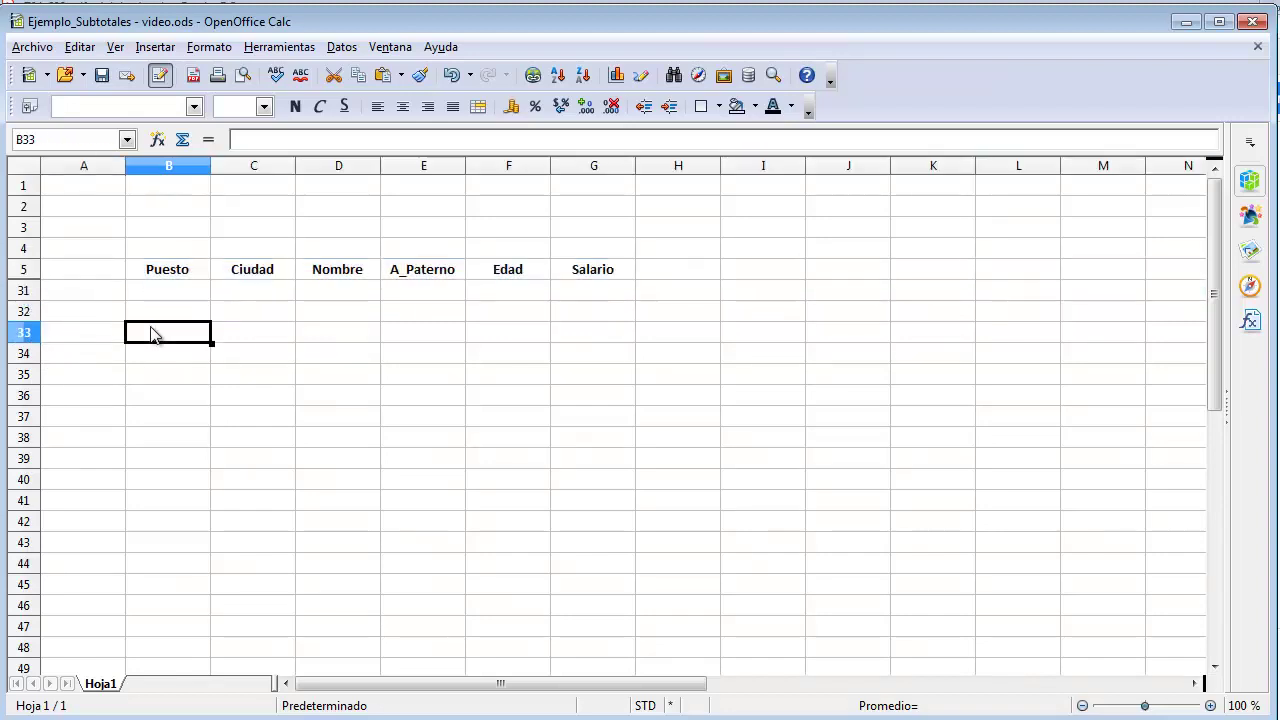
Unhide the employee rows hidden between rows 5 and 31
click(24, 269)
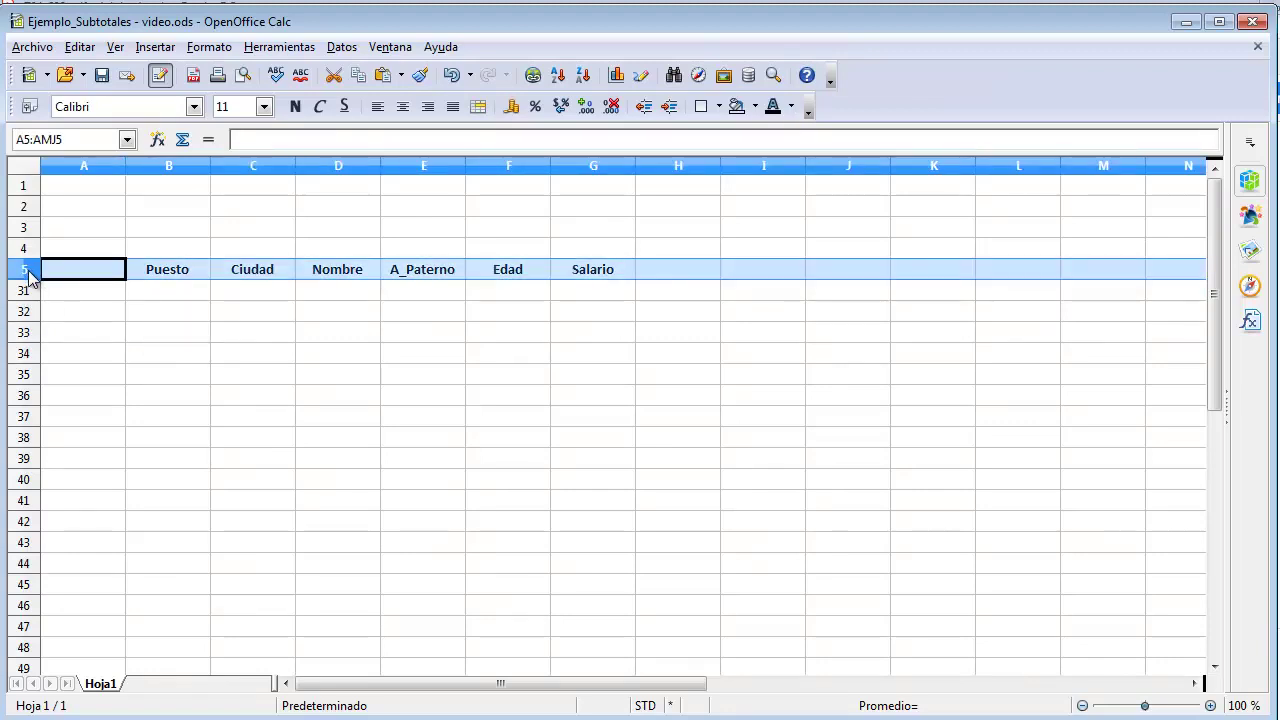
shift+click(30, 290)
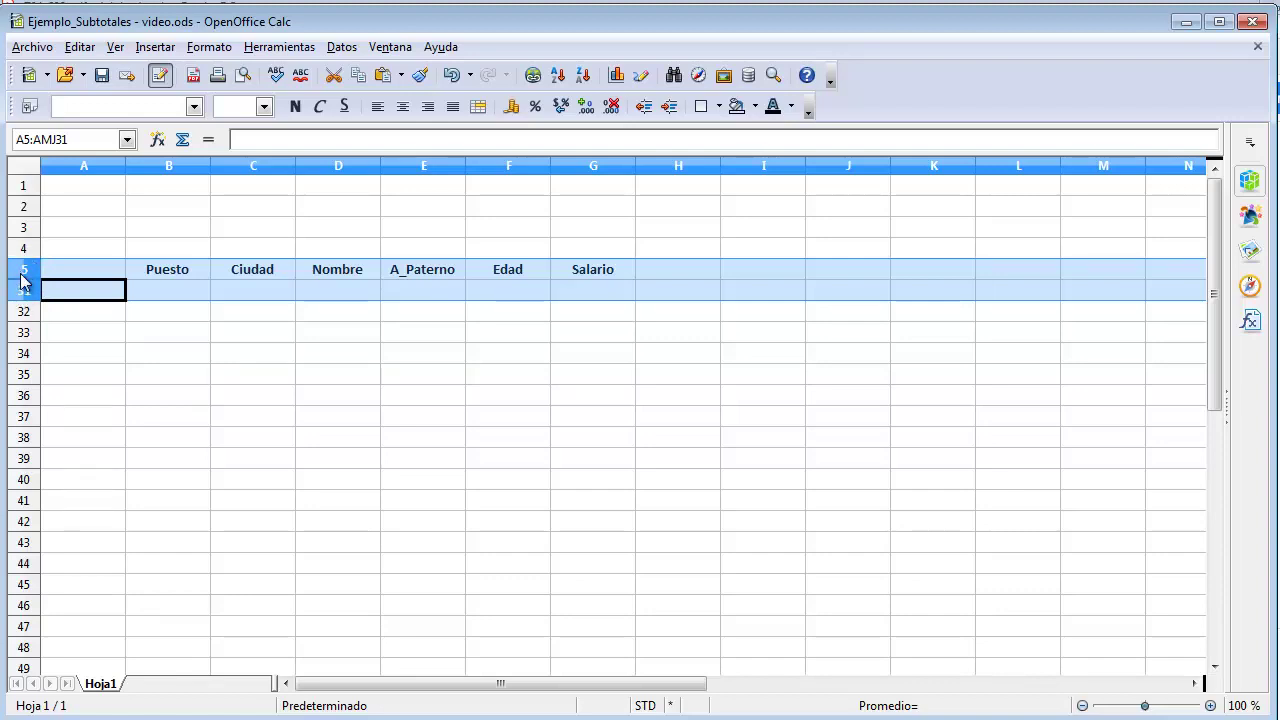
right_click(24, 282)
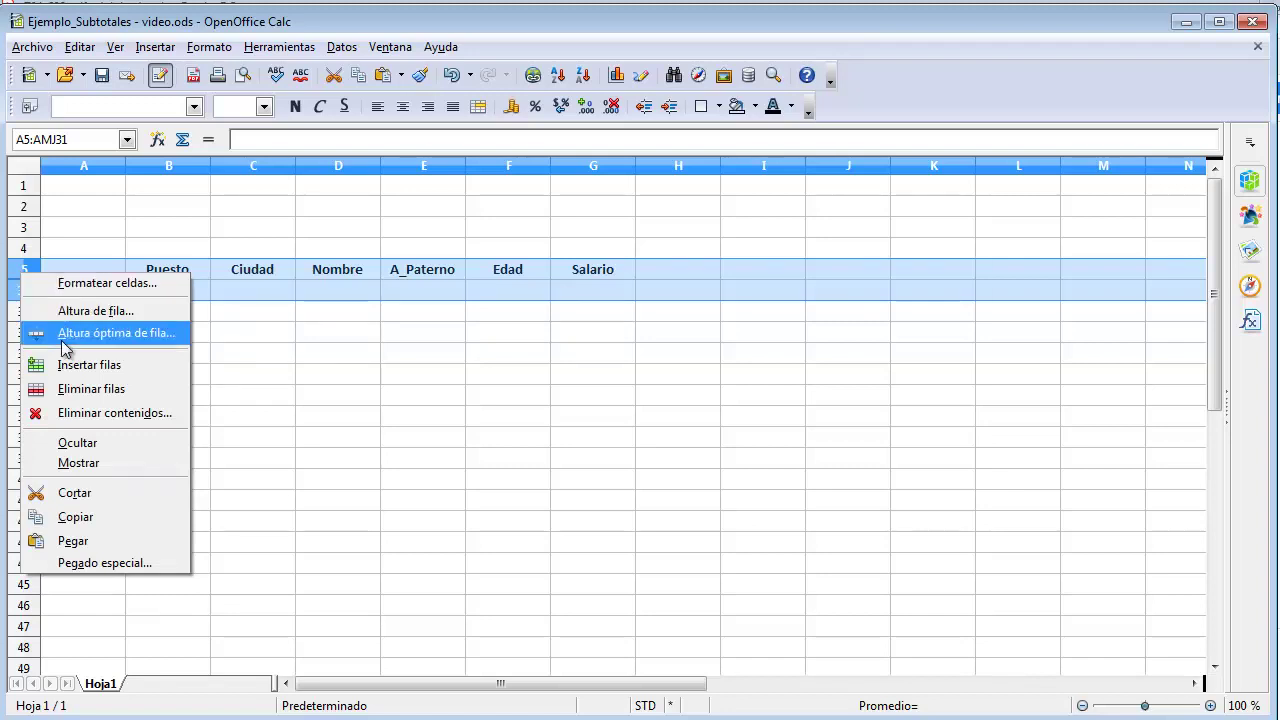
click(62, 464)
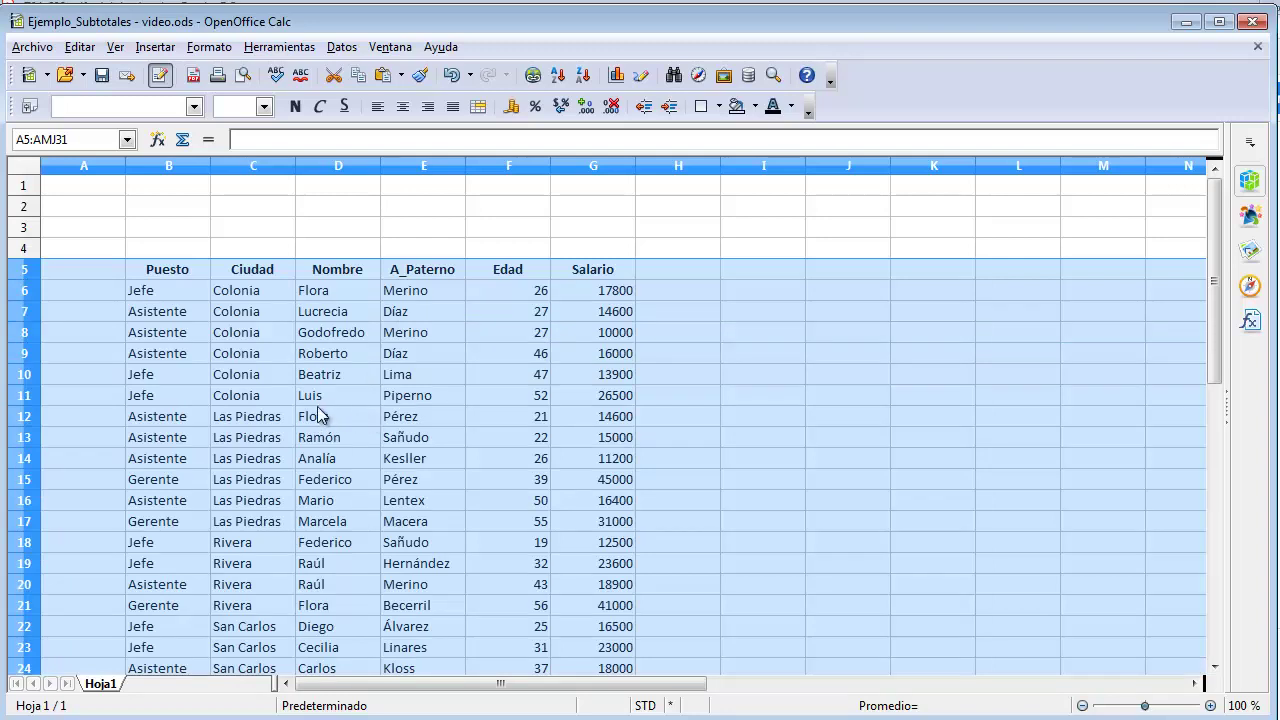
Reapply the subtotals to the employee table with the existing Ciudad grouping and A_Paterno and Edad calculations
click(292, 344)
click(322, 312)
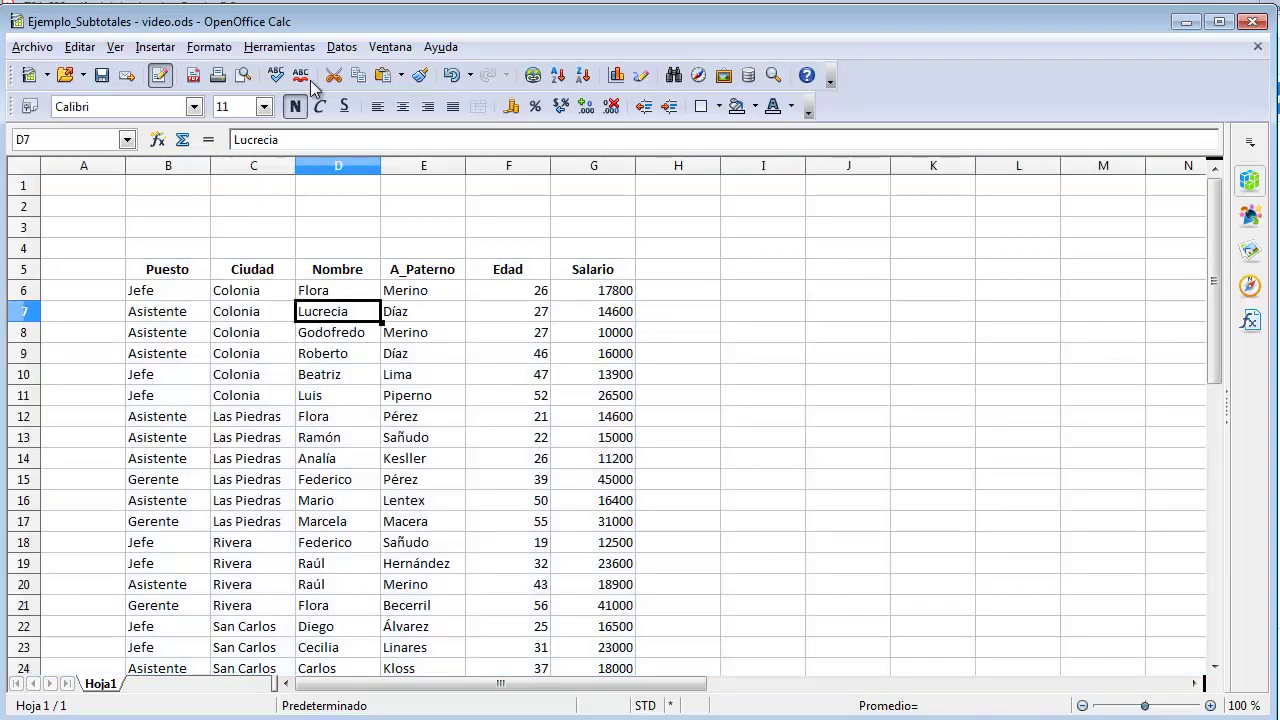
click(344, 48)
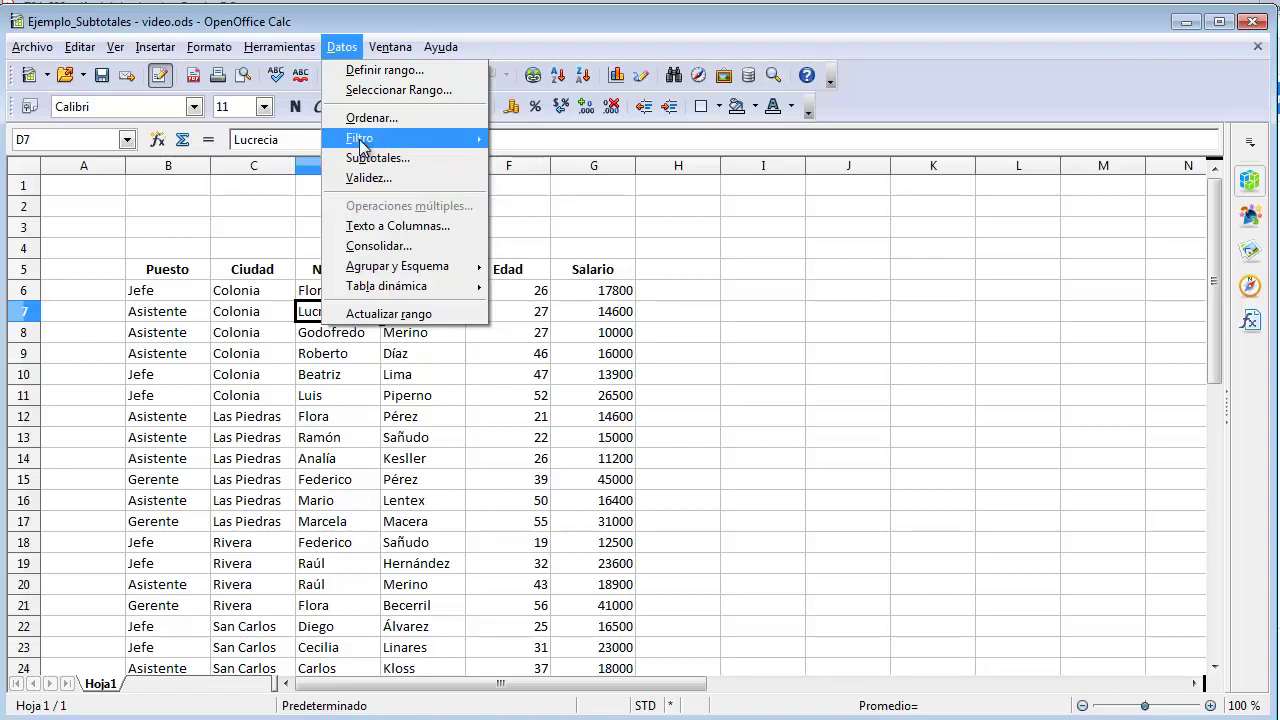
mouse_move(361, 145)
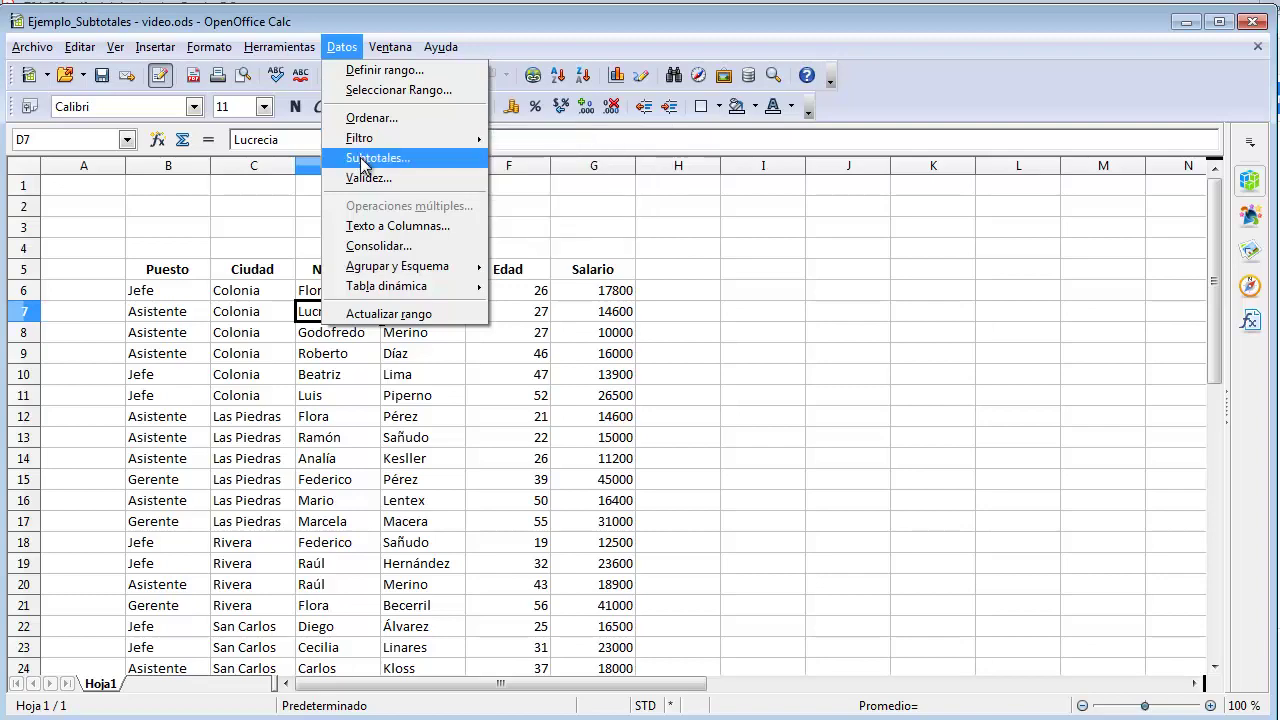
click(363, 164)
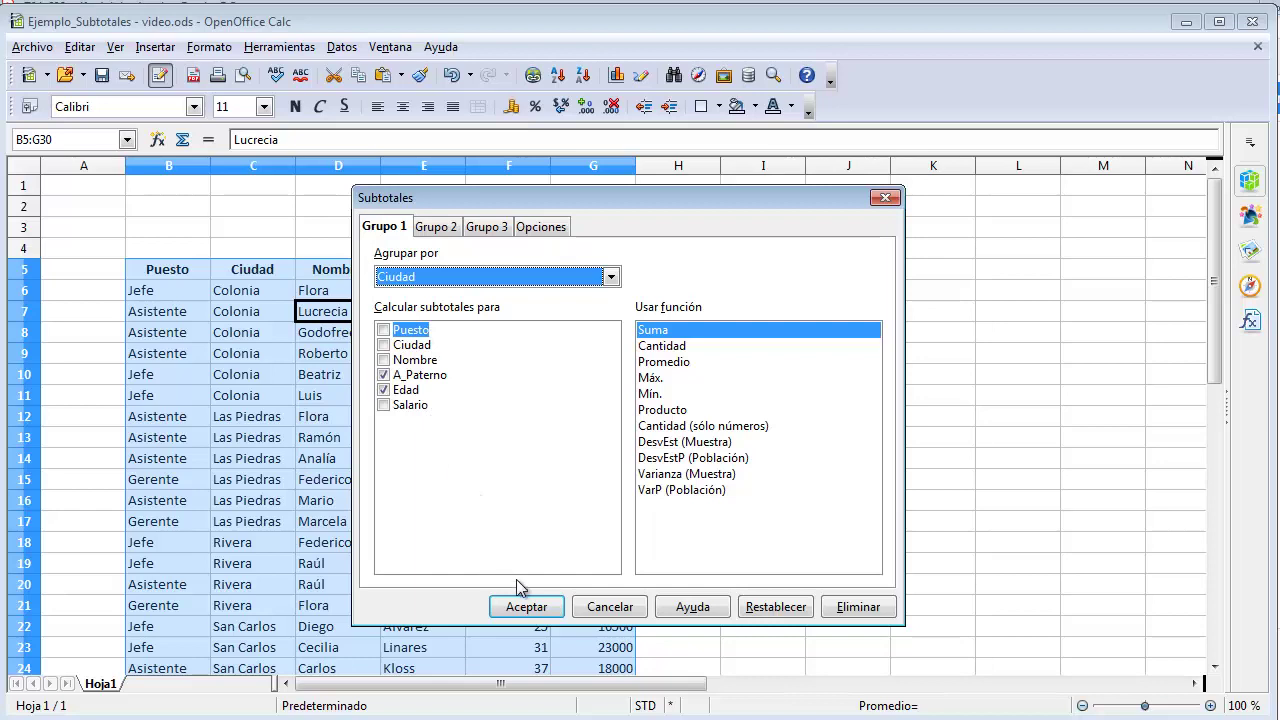
click(527, 608)
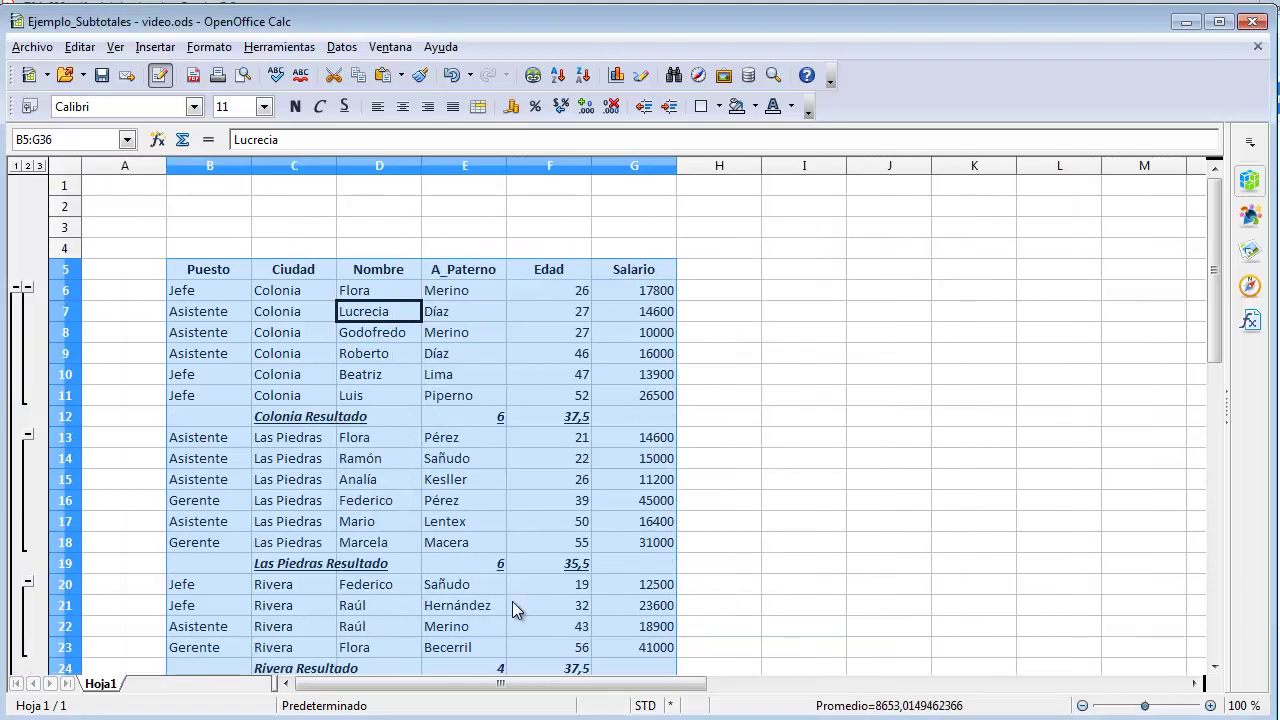
Collapse the outline to the grand total row, then expand it again to show every employee row
click(15, 166)
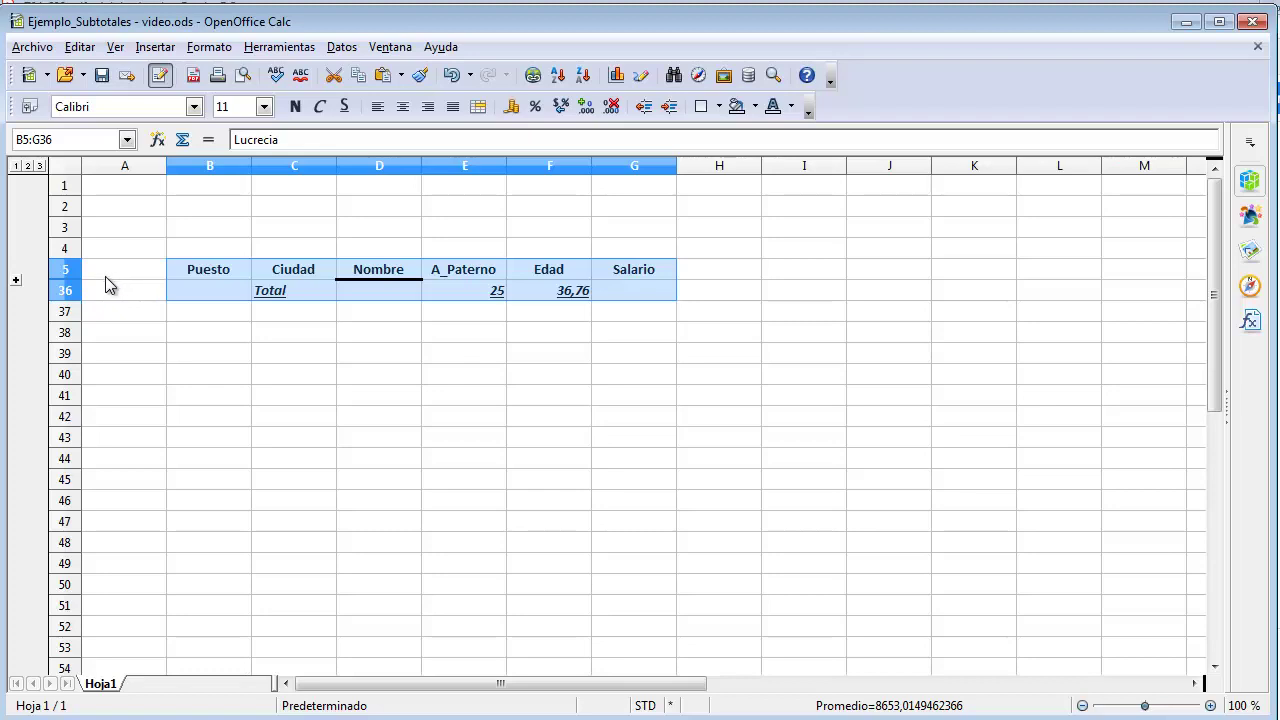
click(233, 295)
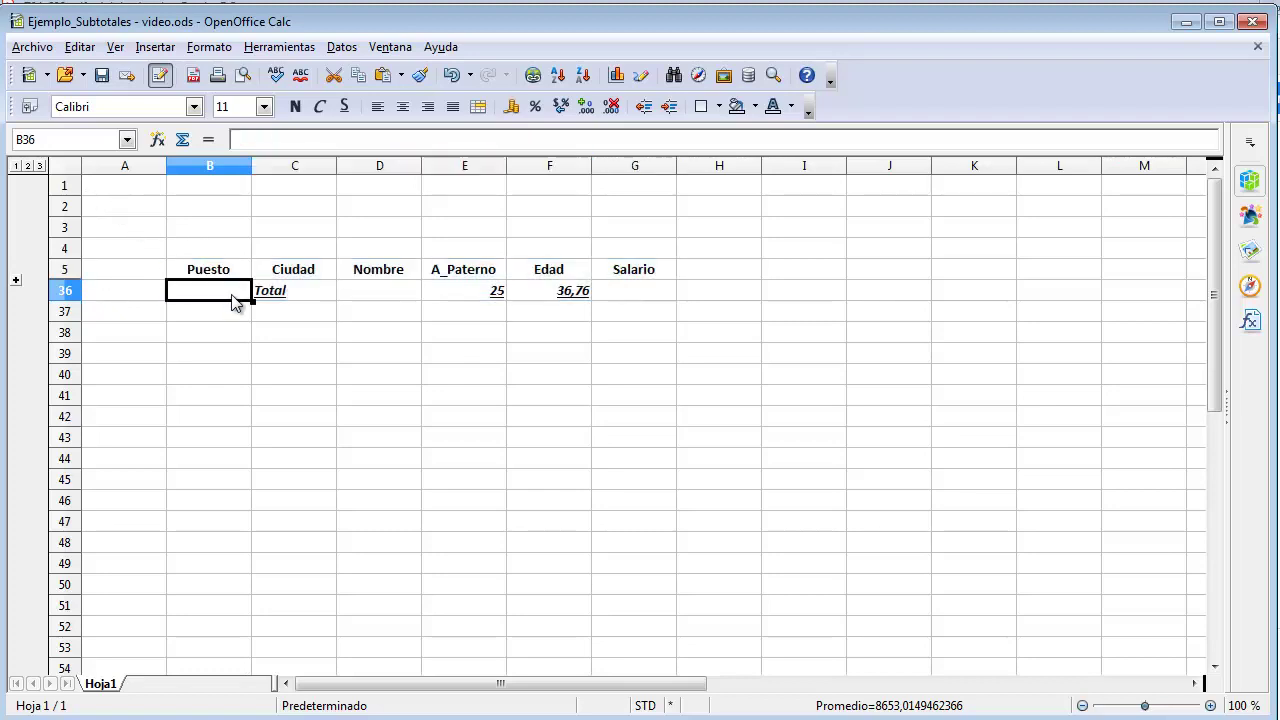
click(40, 166)
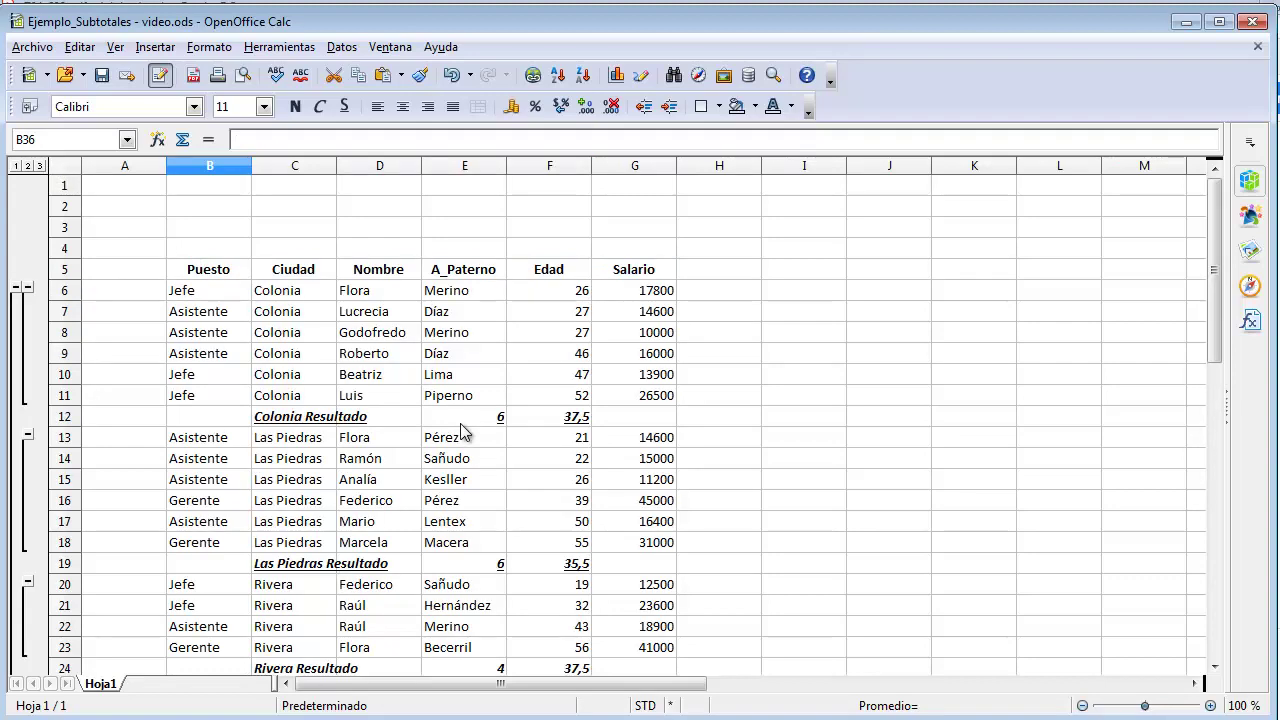
Remove the subtotals from the employee table while its outline is fully expanded
click(390, 377)
click(428, 332)
click(378, 313)
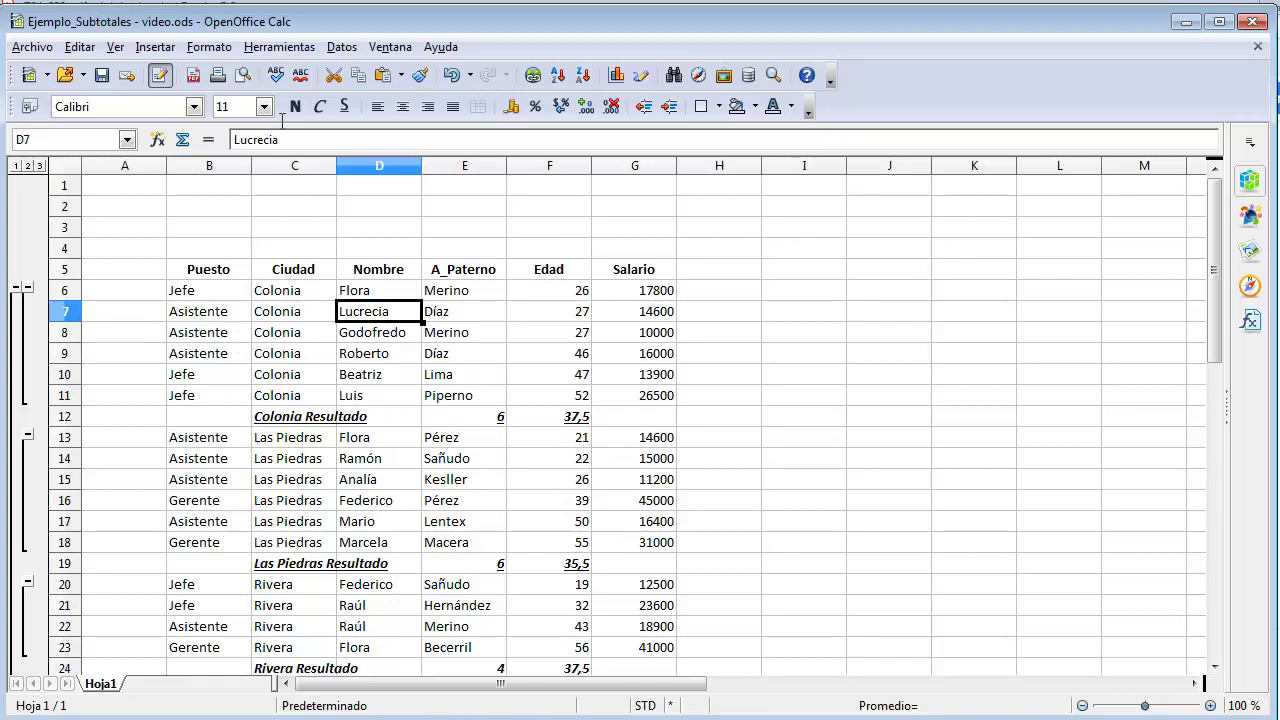
click(338, 50)
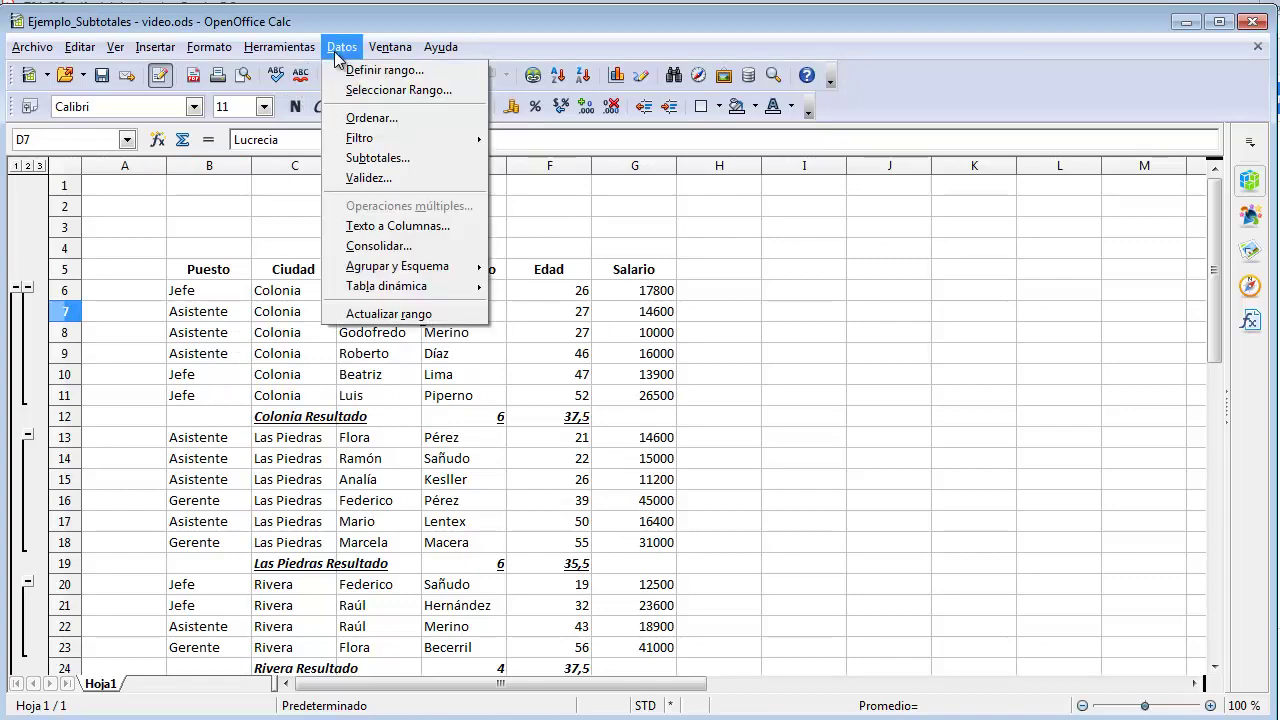
click(366, 160)
click(858, 607)
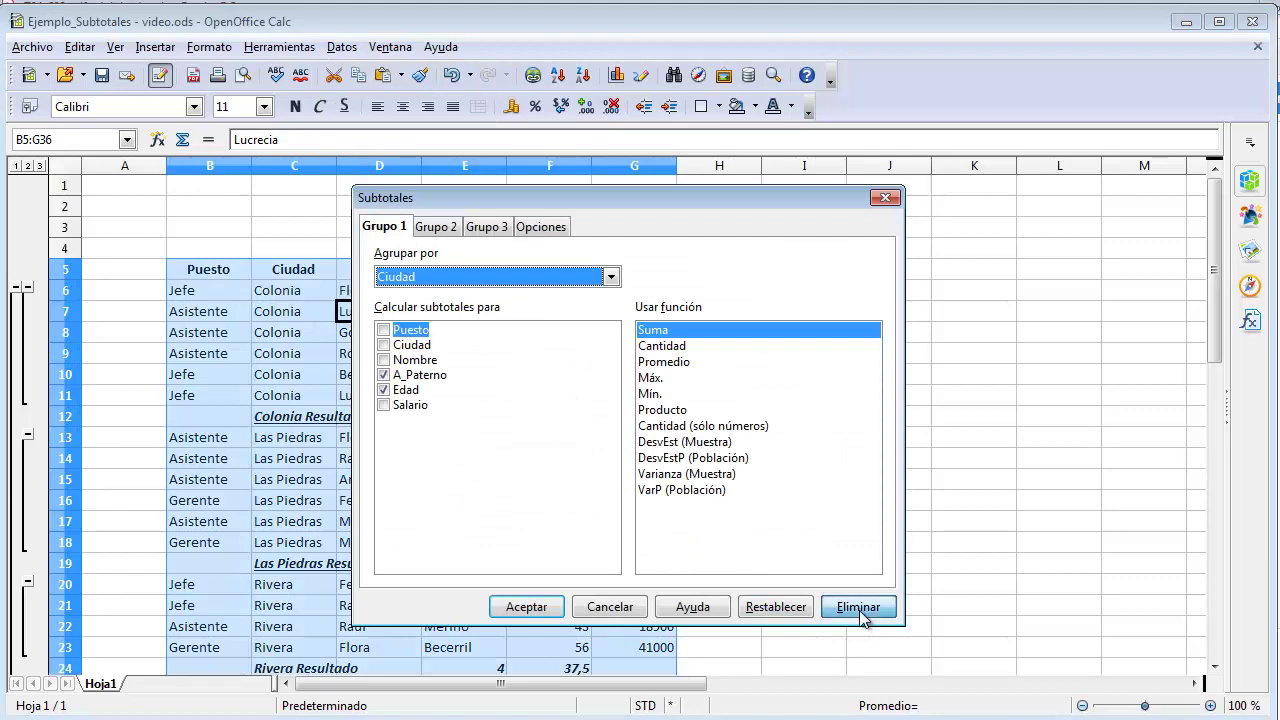
click(428, 460)
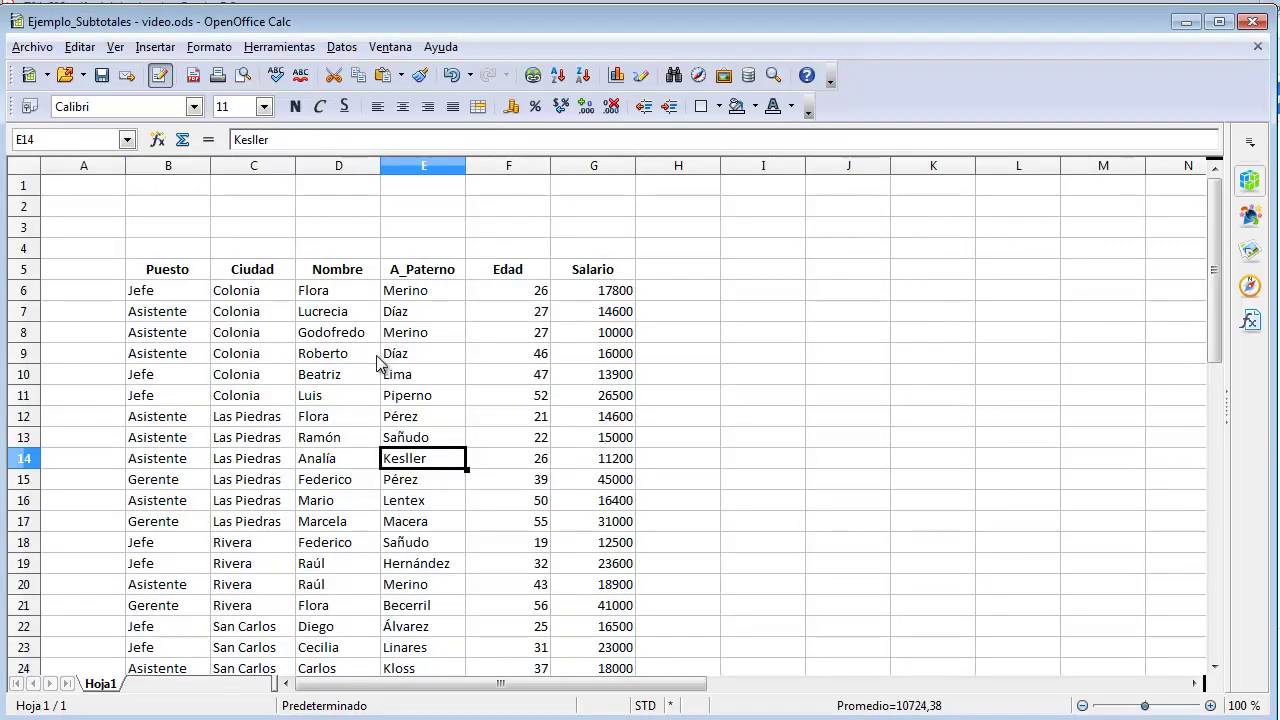
click(370, 356)
click(315, 482)
click(250, 437)
click(252, 395)
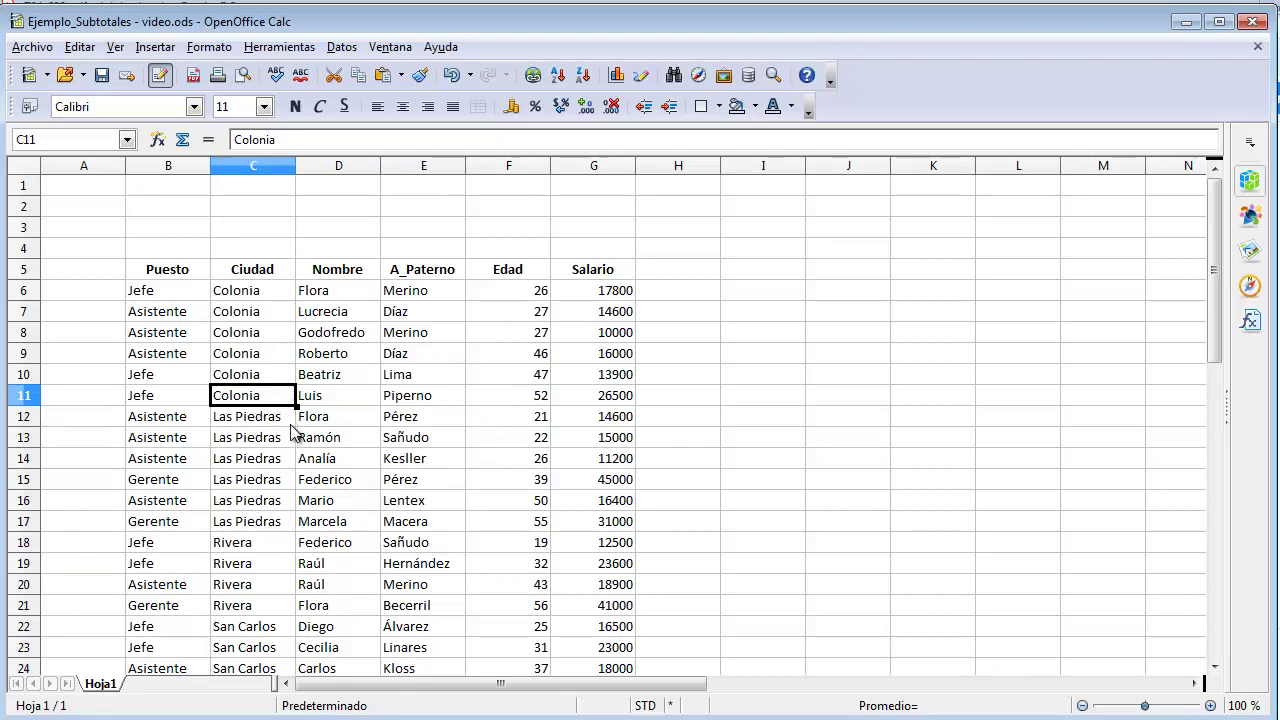
click(320, 378)
Set up subtotals for the employee table with Ciudad as first group, keeping Cantidad for A_Paterno and excluding Edad
click(363, 335)
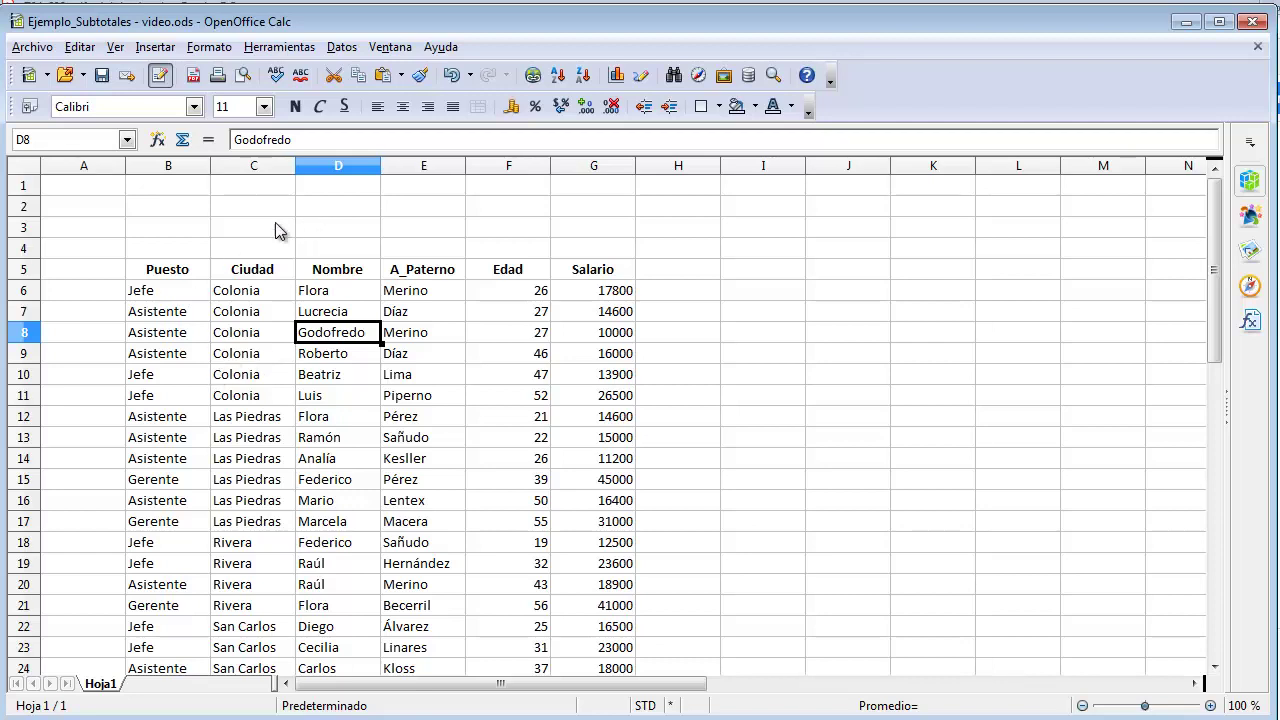
click(341, 48)
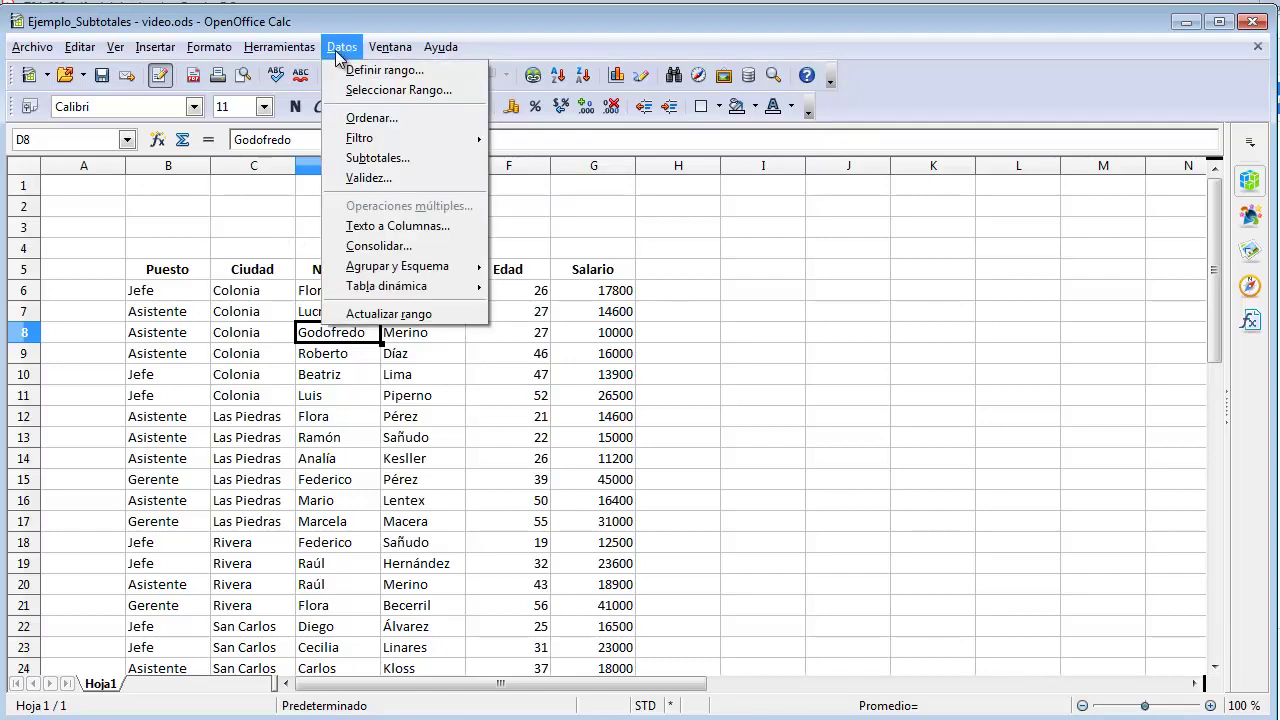
click(357, 166)
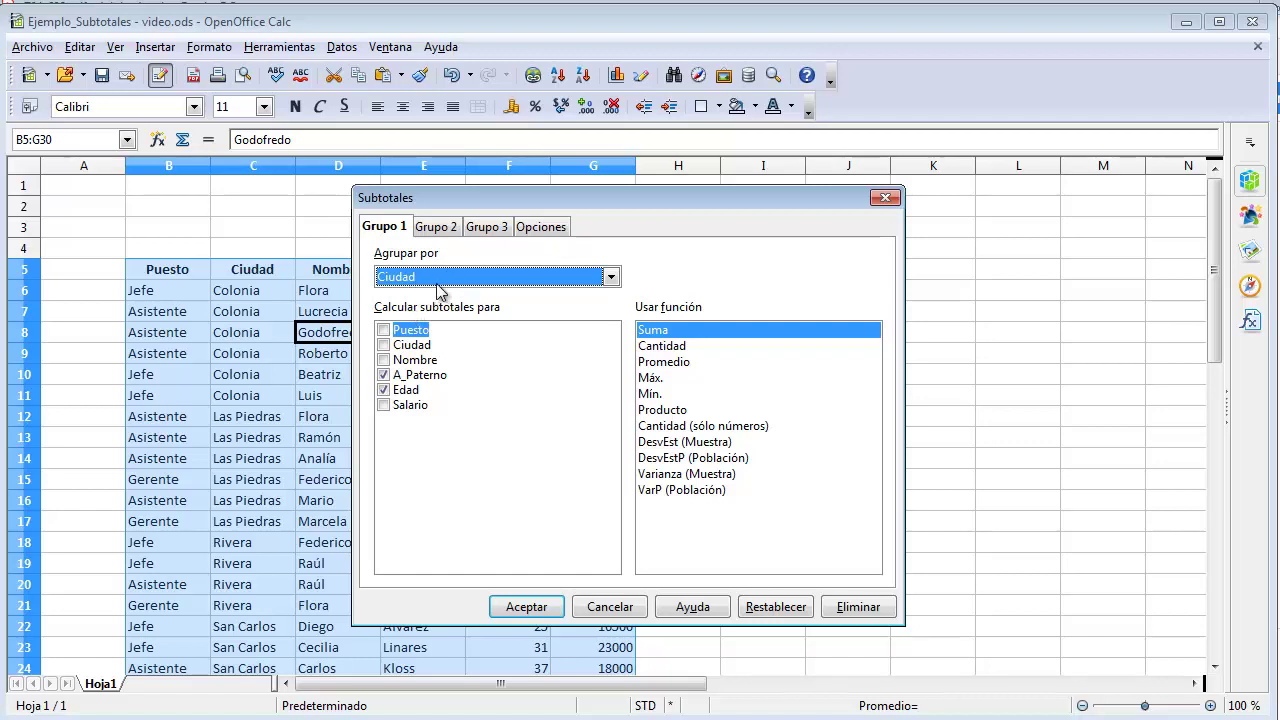
click(426, 377)
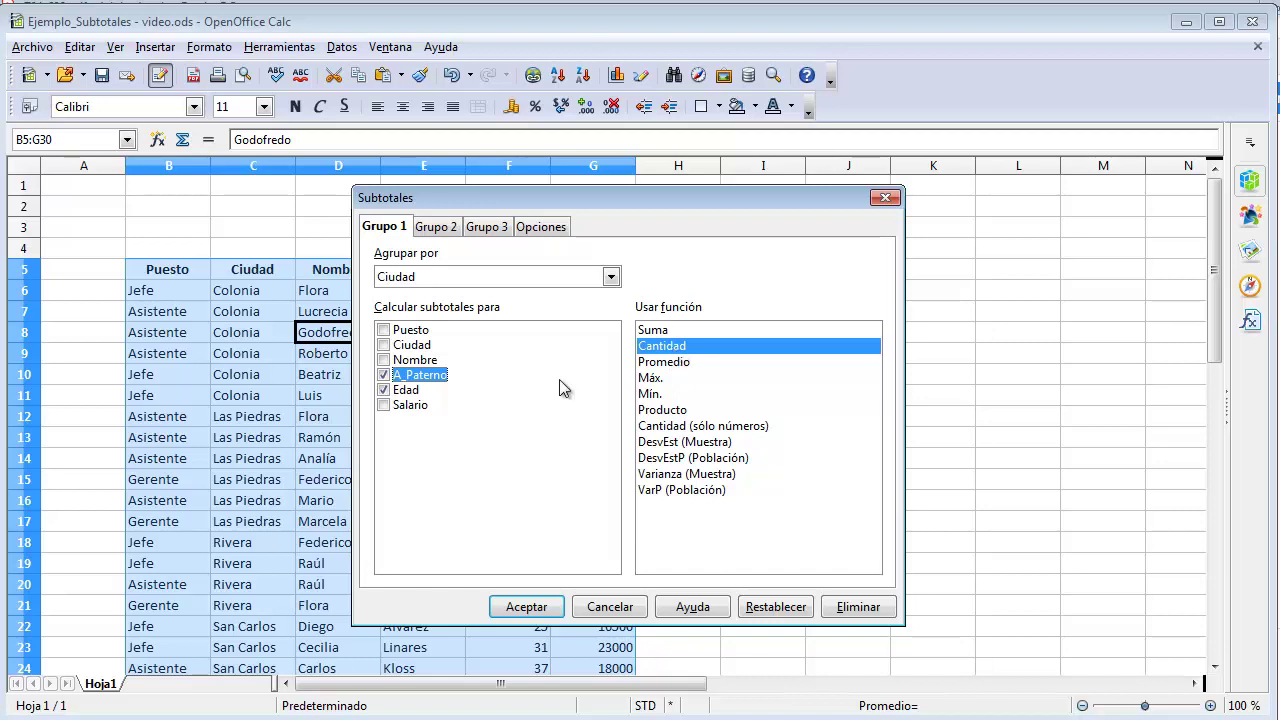
click(387, 395)
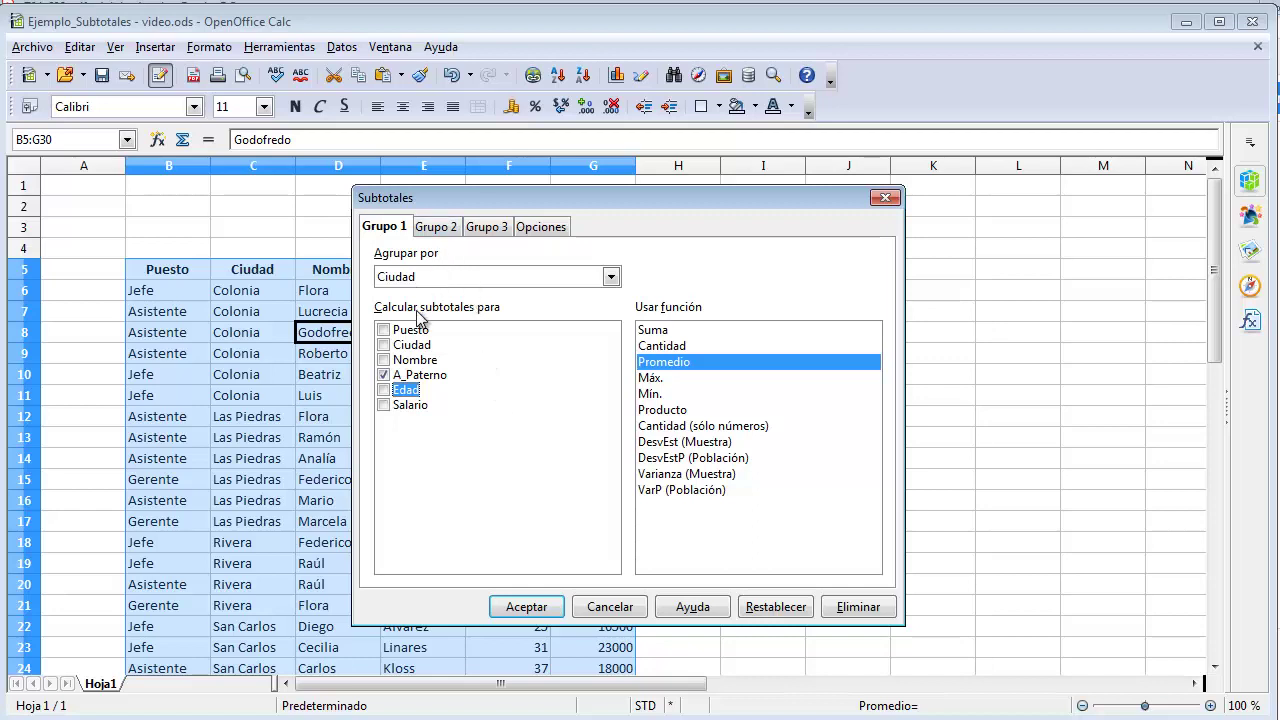
Add a second subtotal group by Puesto using Cantidad for A_Paterno, and apply the subtotals
click(441, 231)
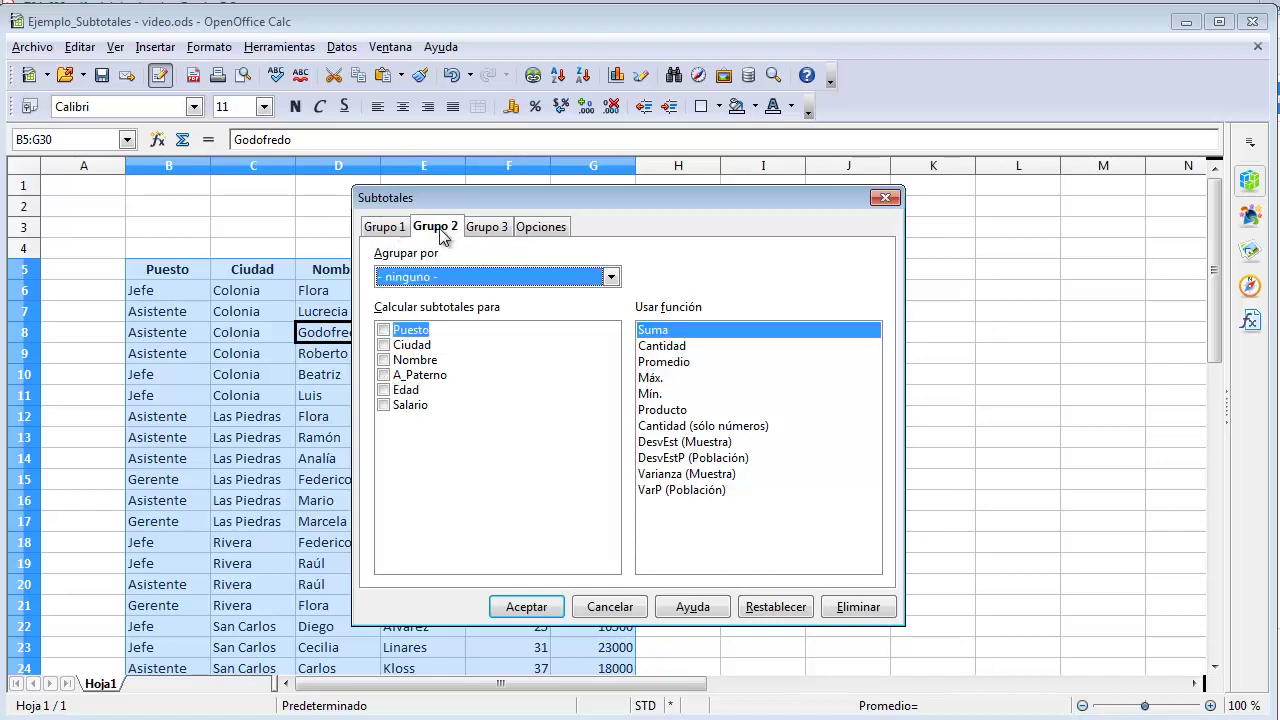
click(607, 278)
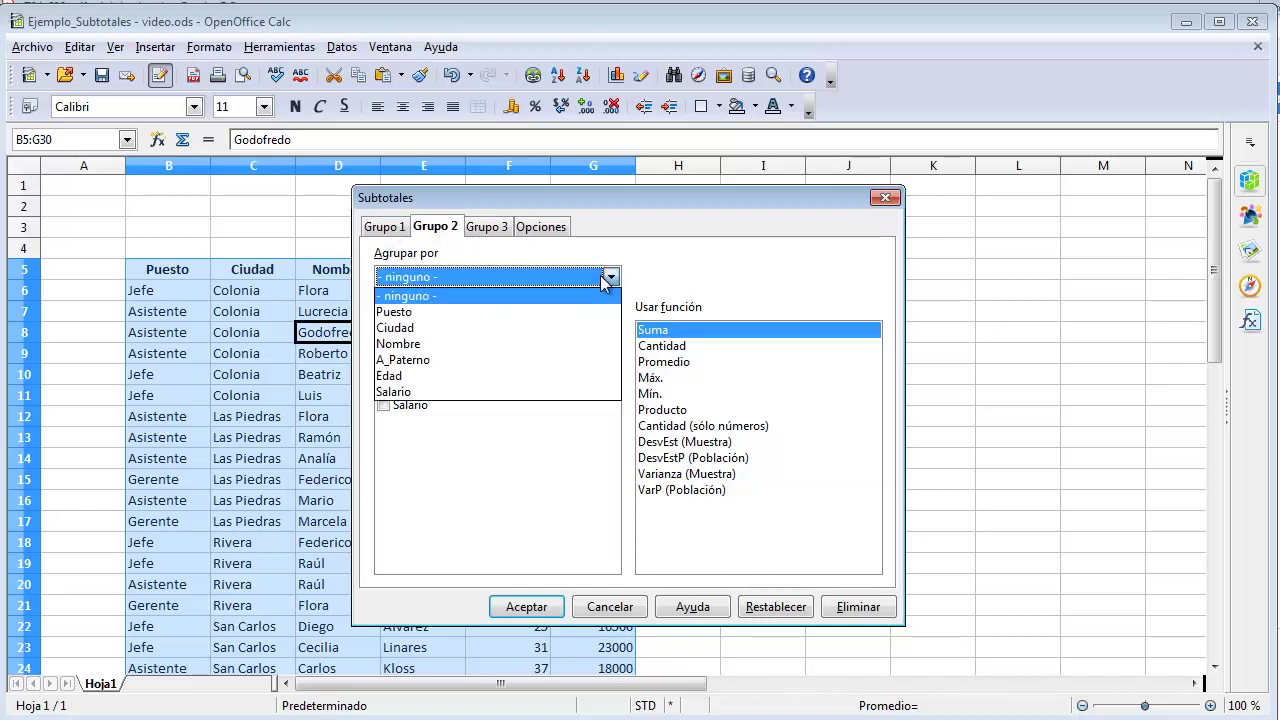
click(410, 318)
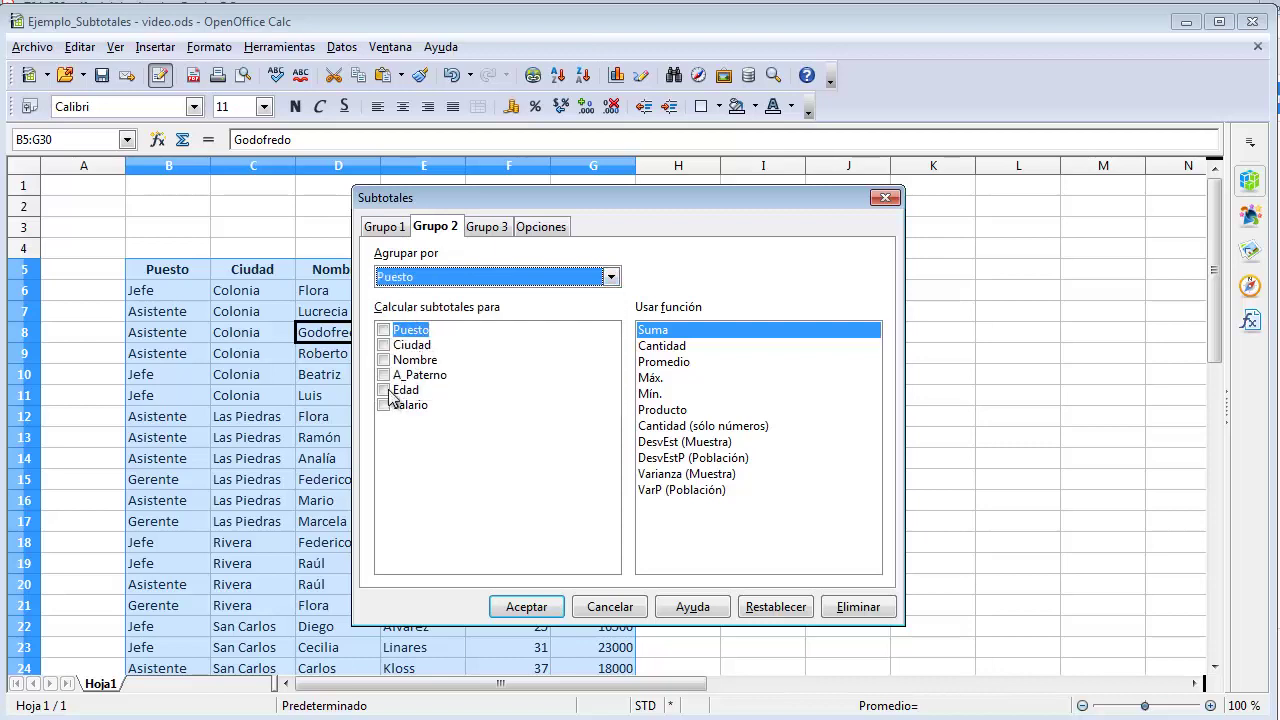
click(384, 375)
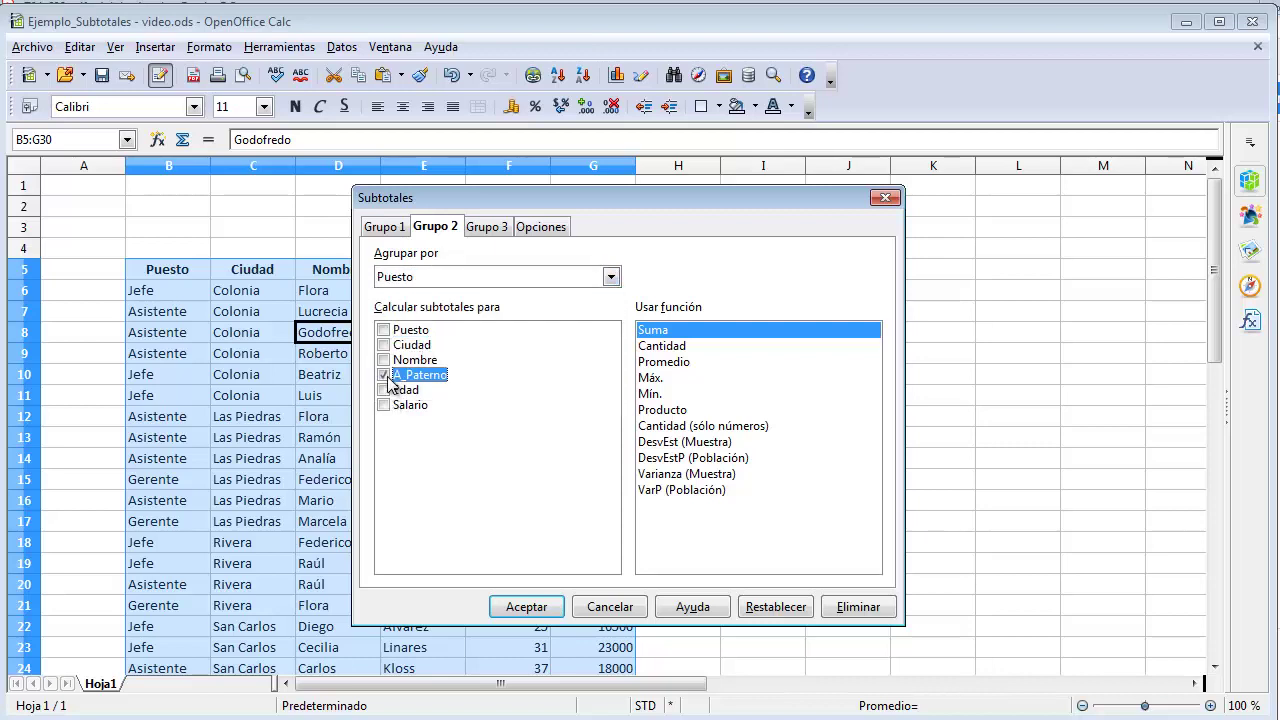
click(665, 346)
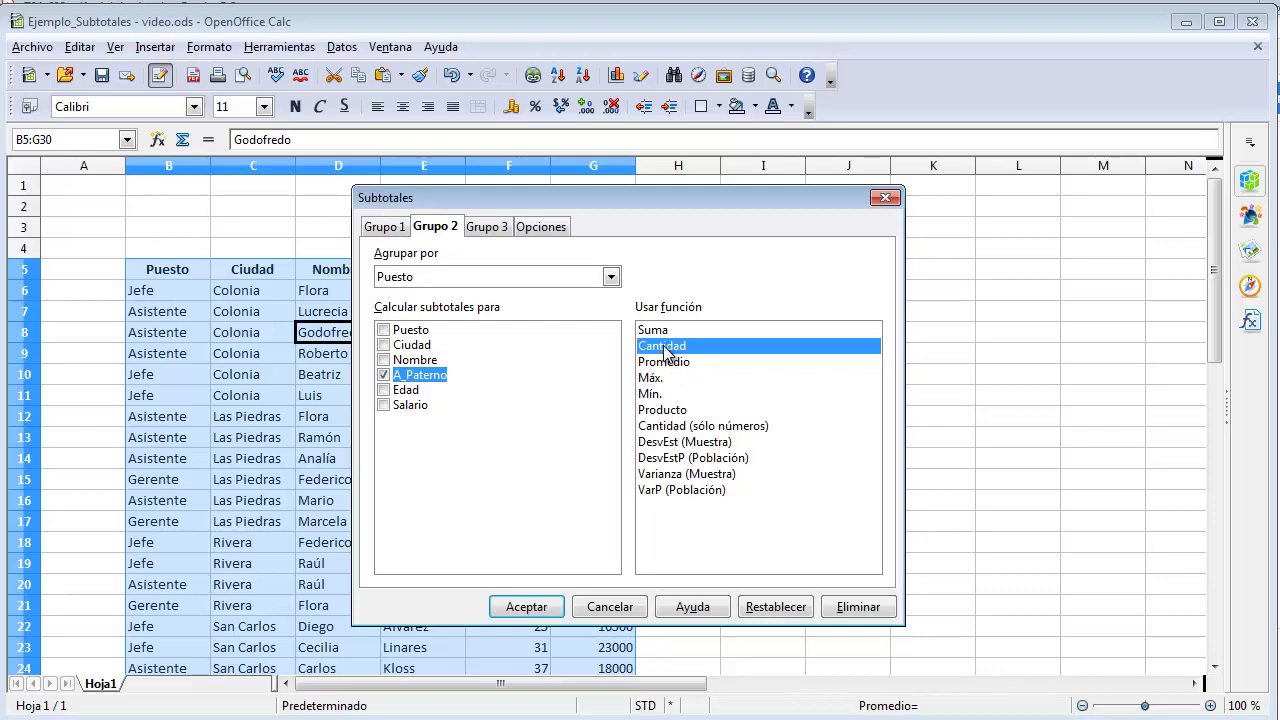
click(537, 607)
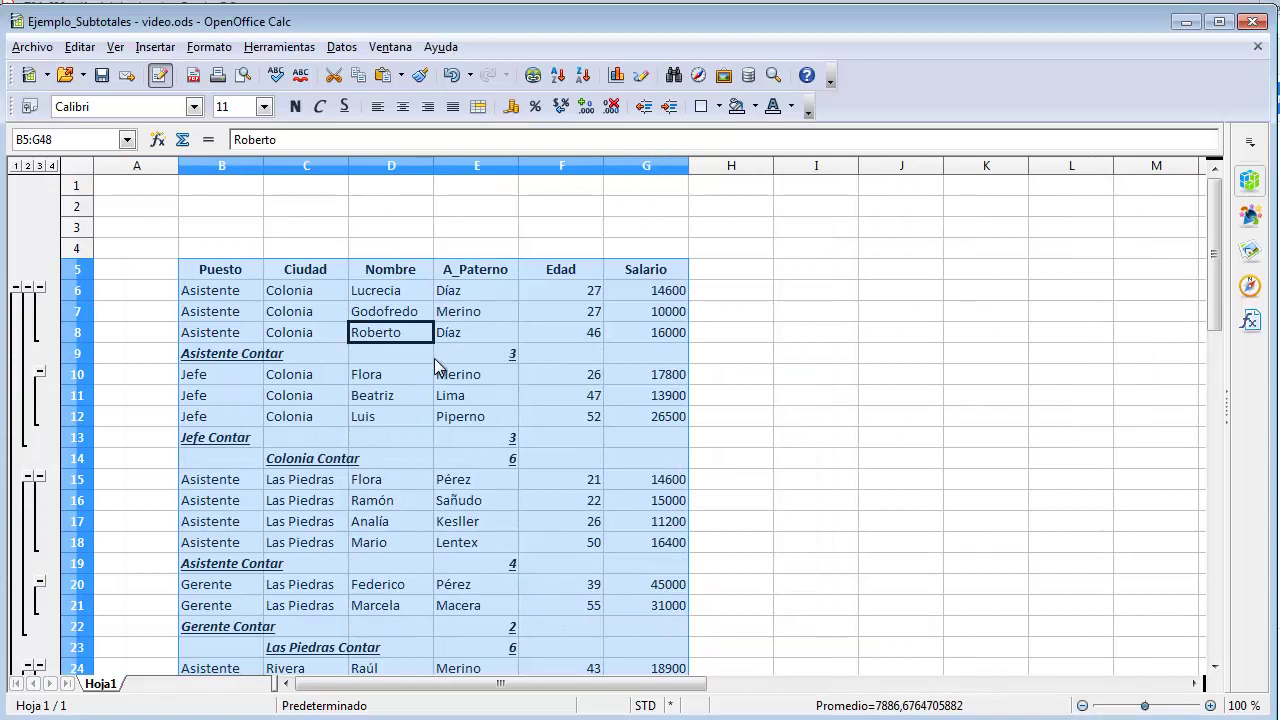
Examine the employee count subtotals for each Puesto within Colonia and the overall count for that city
click(345, 468)
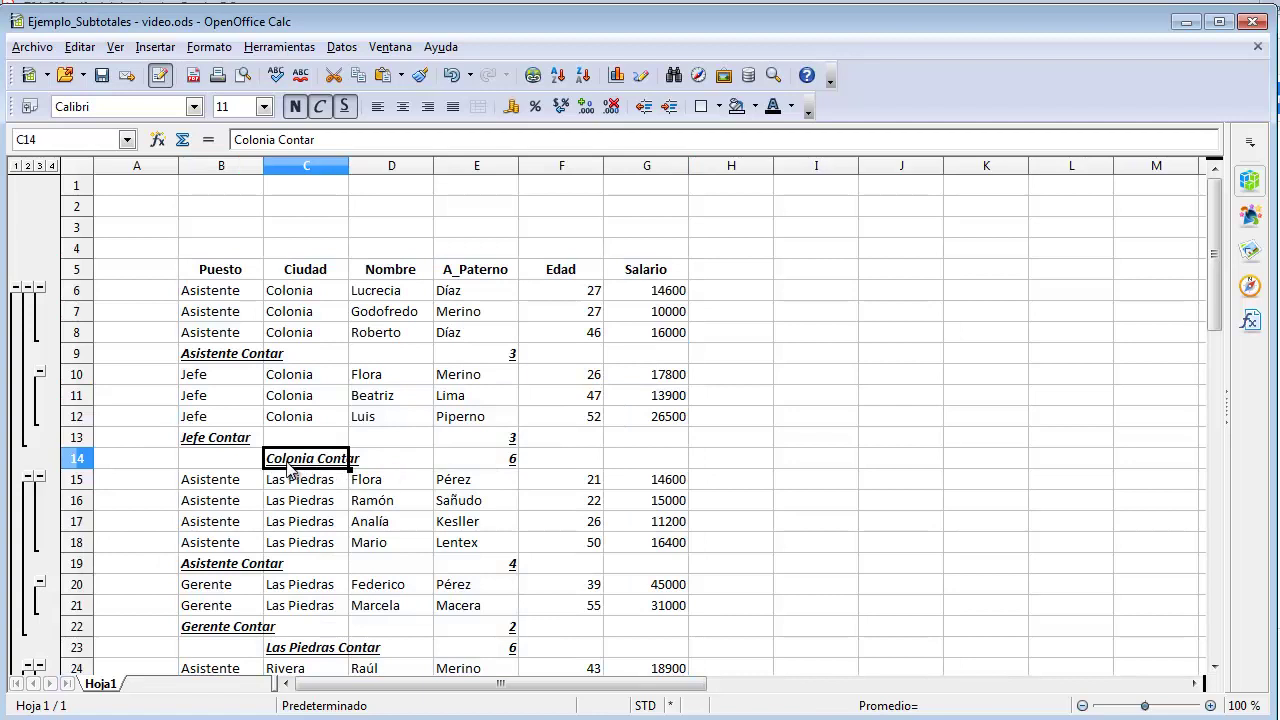
click(473, 439)
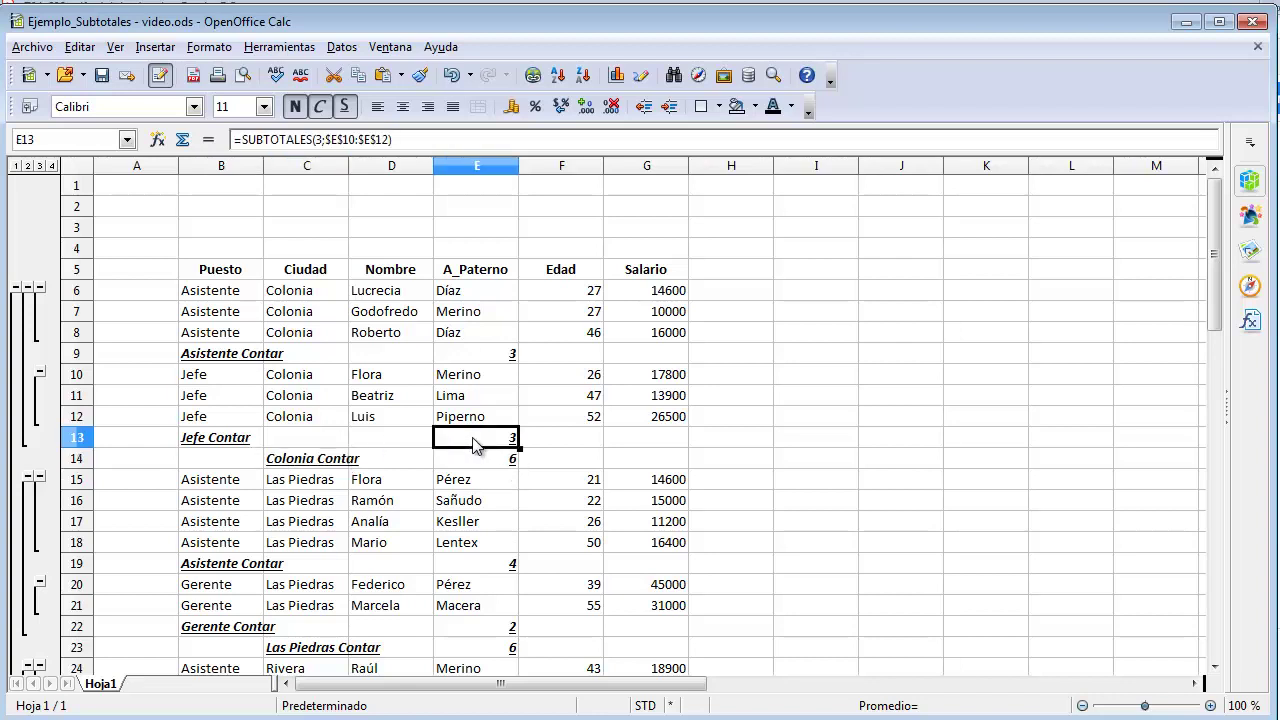
click(507, 358)
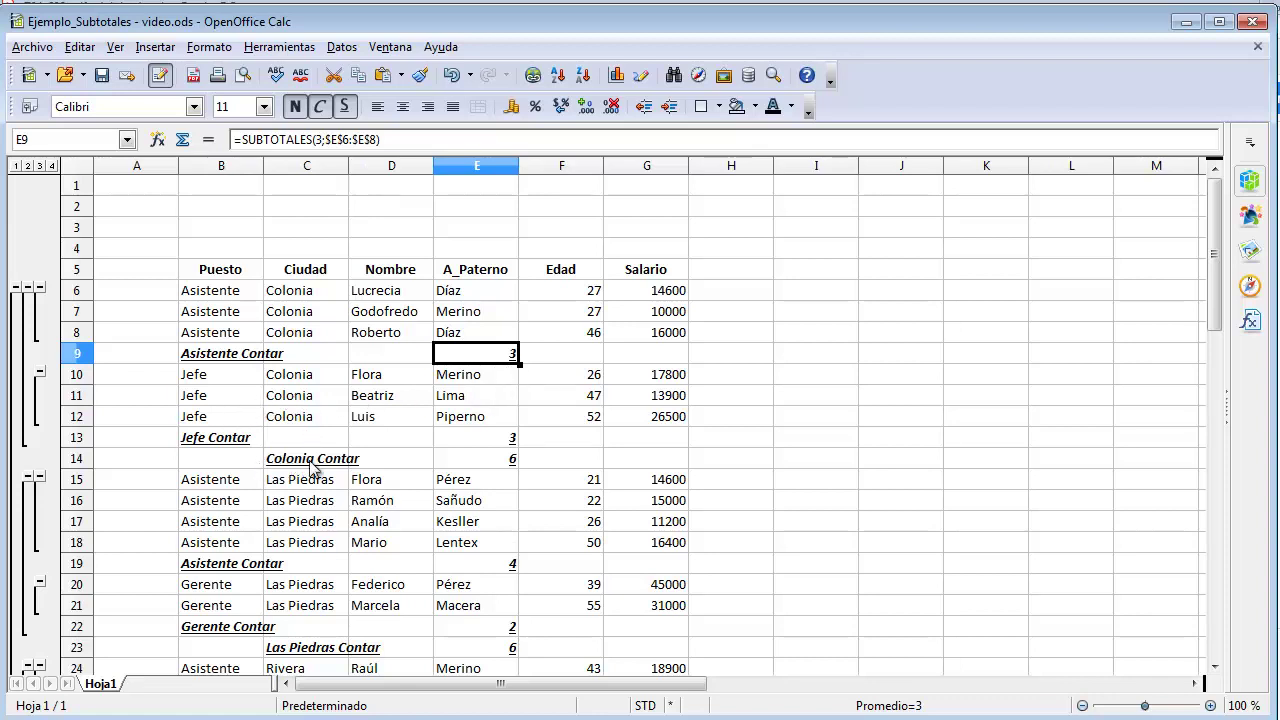
key(ctrl+s)
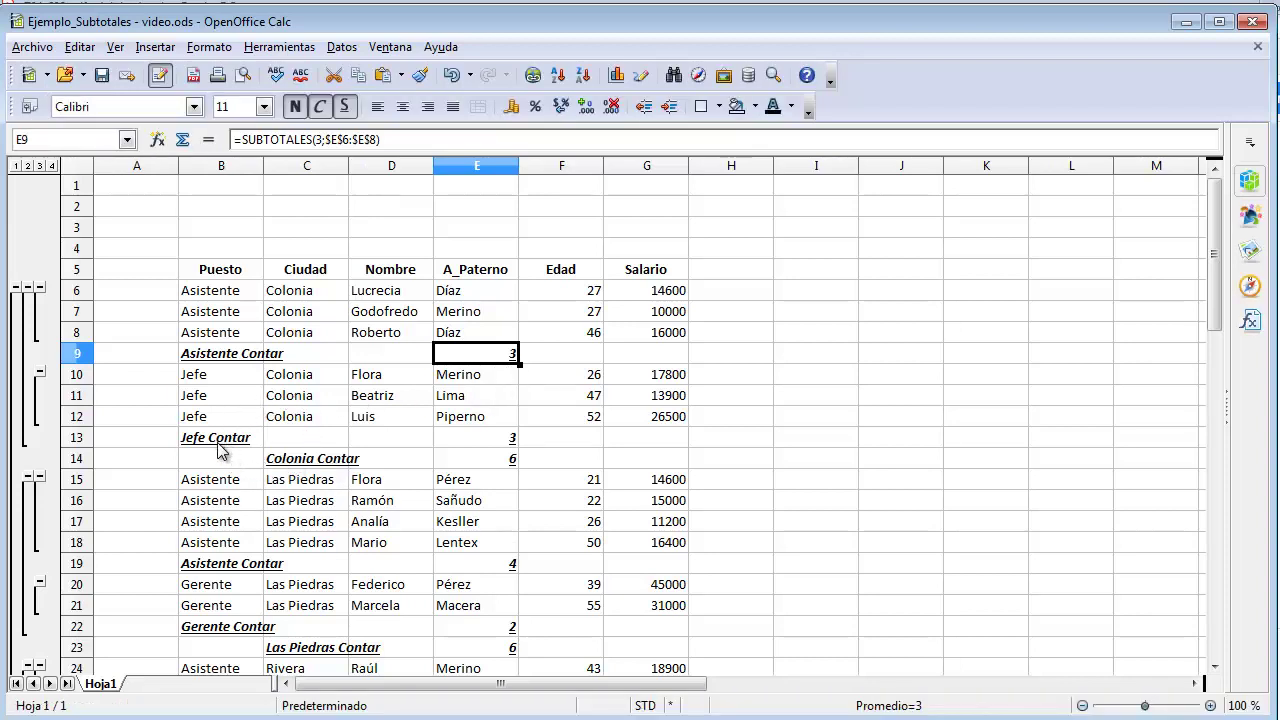
click(224, 440)
click(238, 358)
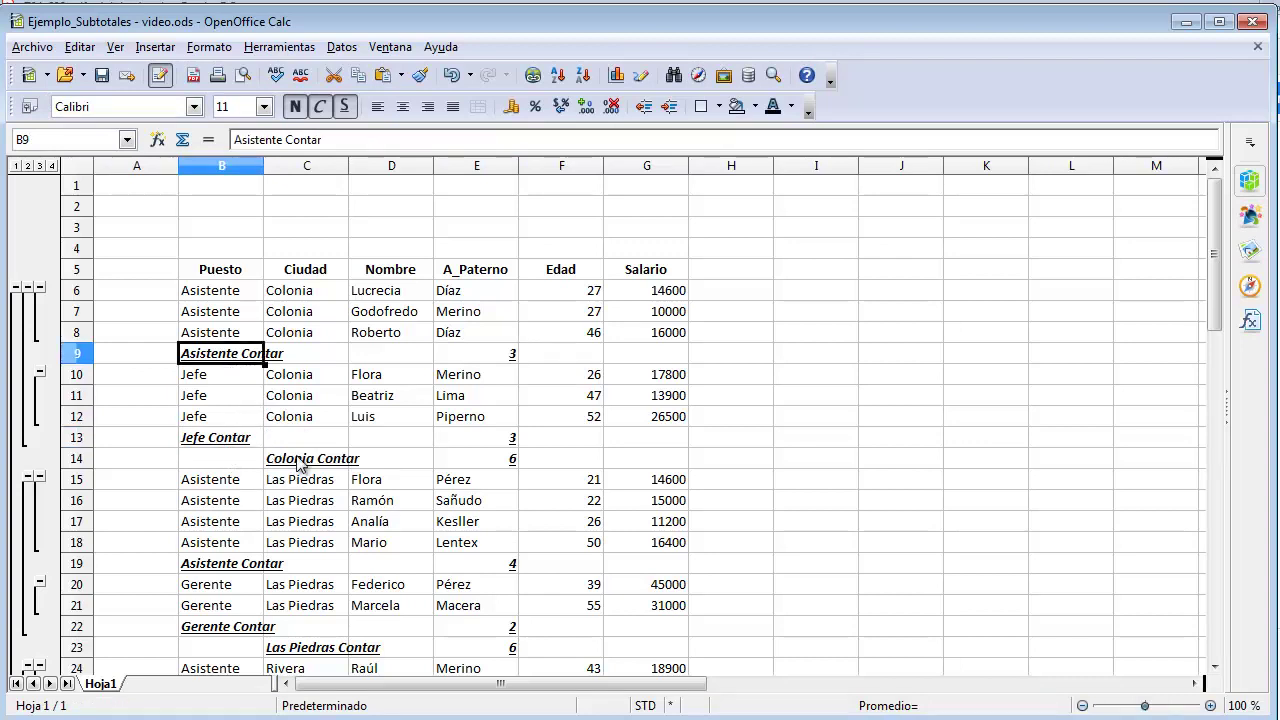
click(300, 463)
click(236, 443)
click(238, 358)
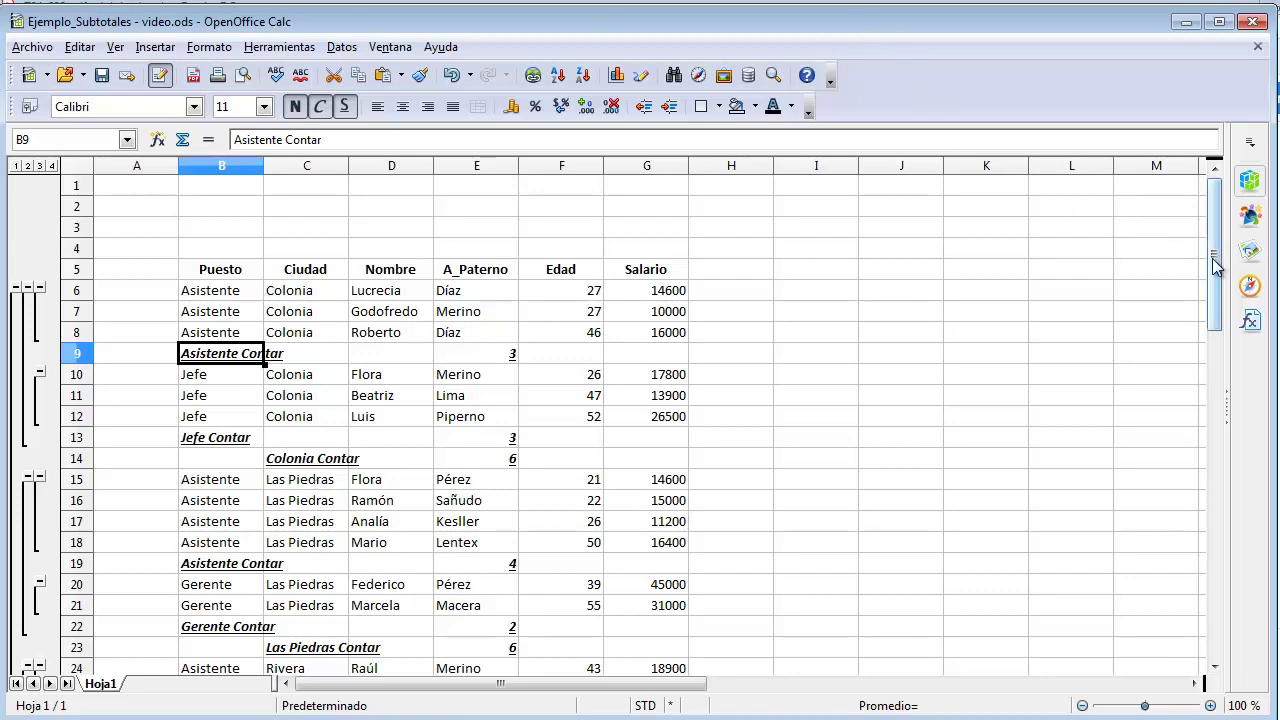
mouse_move(1214, 263)
mouse_down()
mouse_move(1213, 344)
mouse_move(1219, 265)
mouse_up()
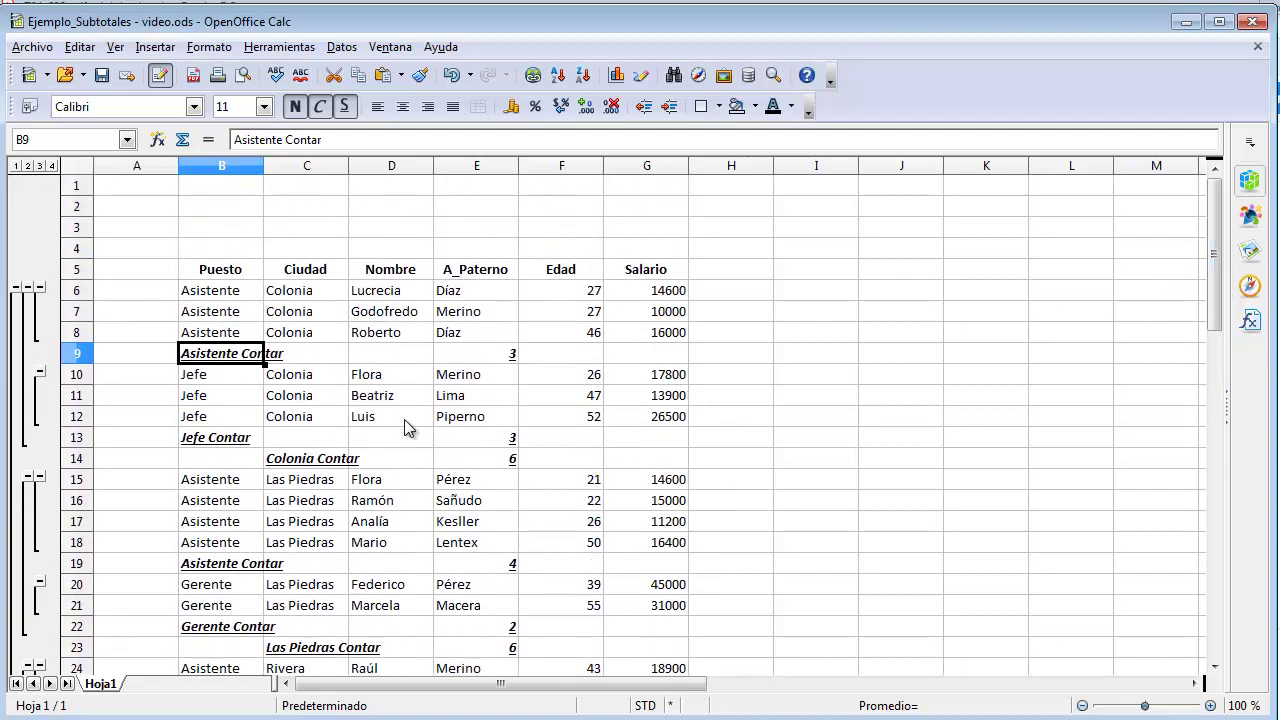
Step through outline levels 1, 2 and 3 to compare the grand total, city counts and position counts
click(16, 166)
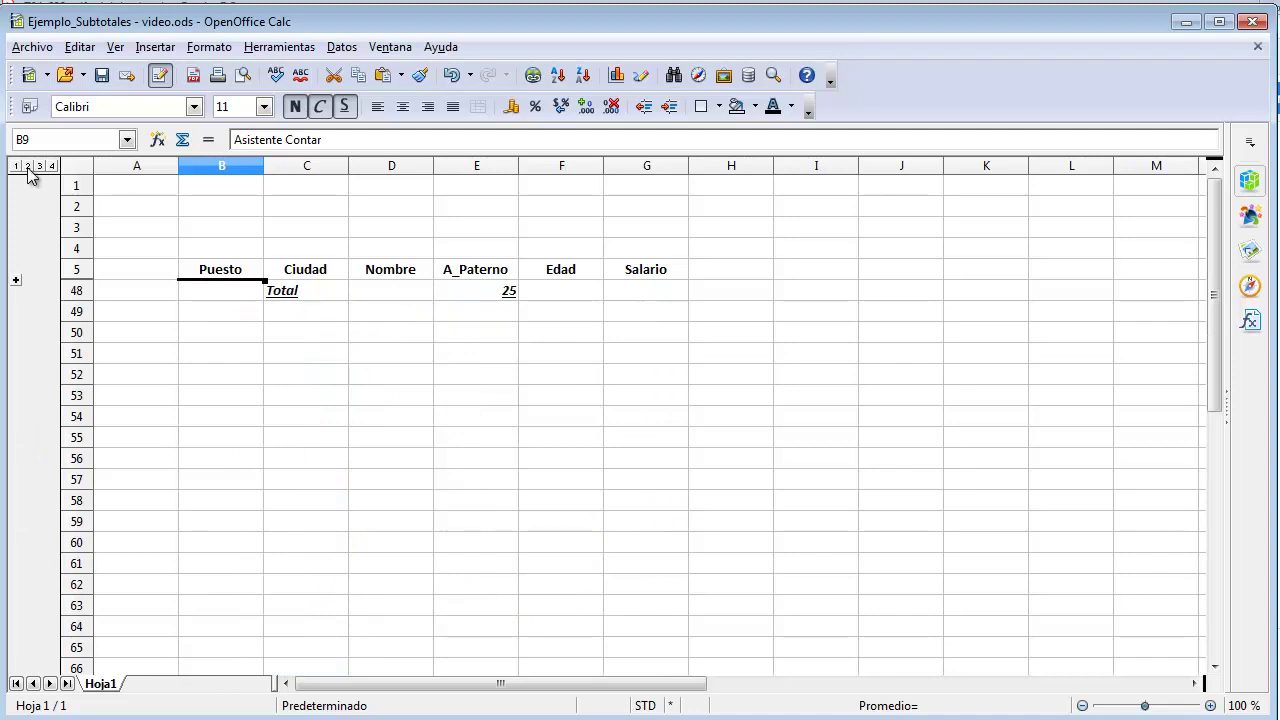
click(28, 166)
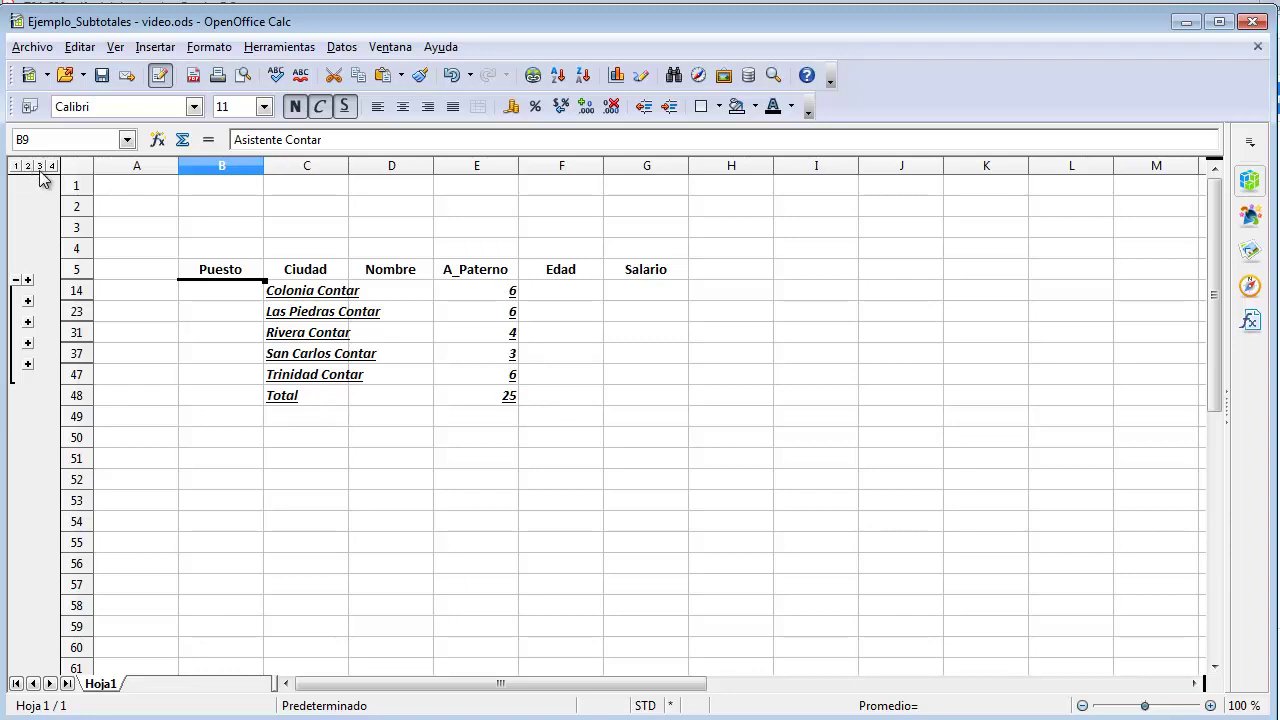
click(40, 166)
click(40, 166)
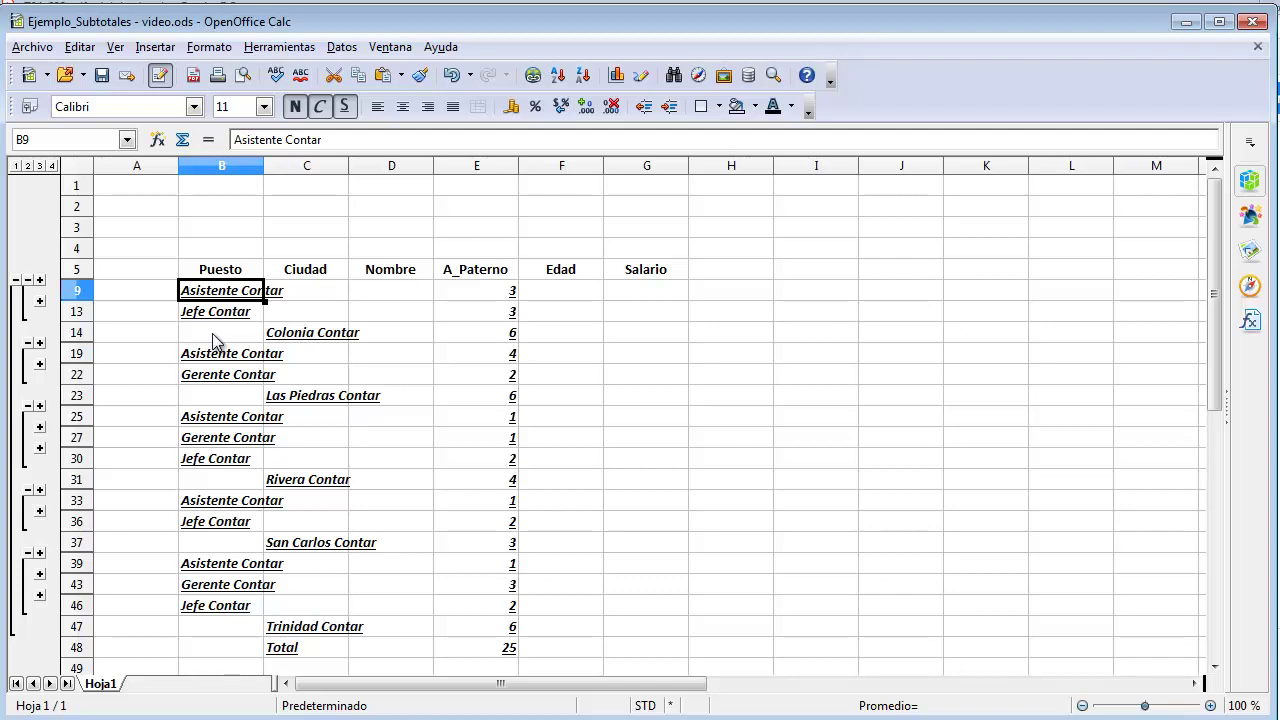
click(283, 378)
click(281, 337)
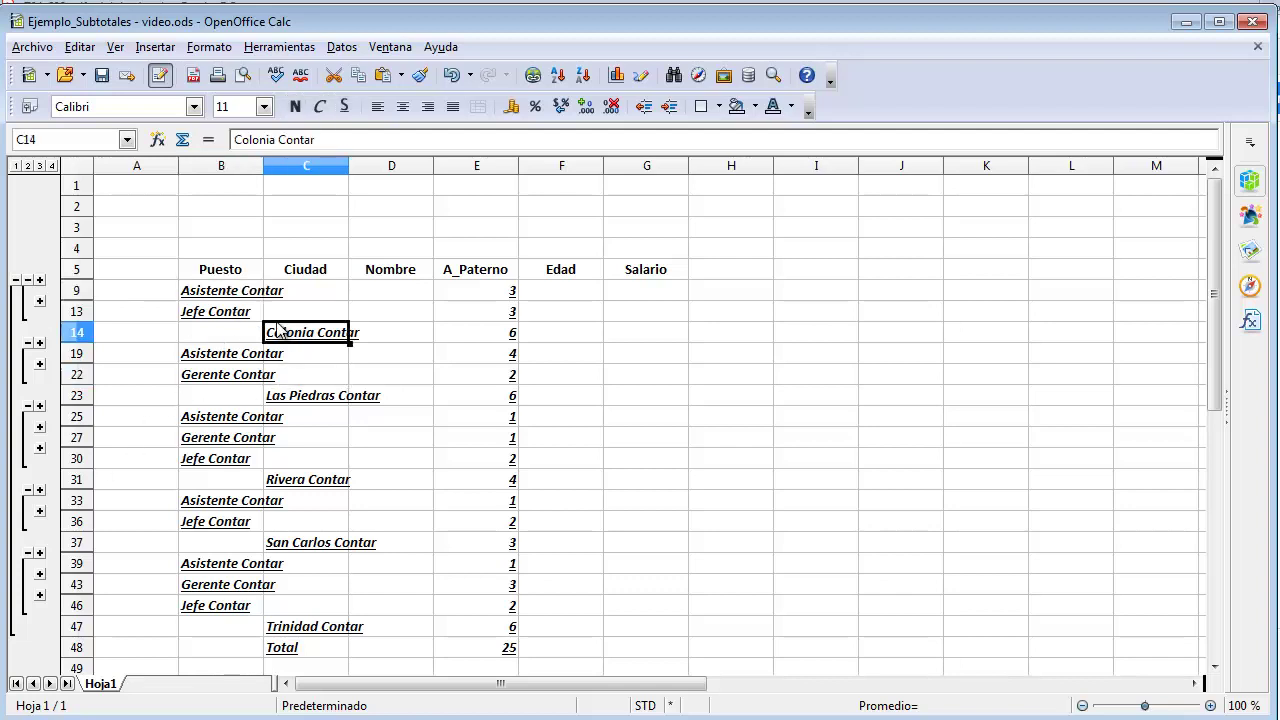
Expand the outline to level 4 and review the individual employee records alongside their Puesto and Ciudad counts
click(52, 166)
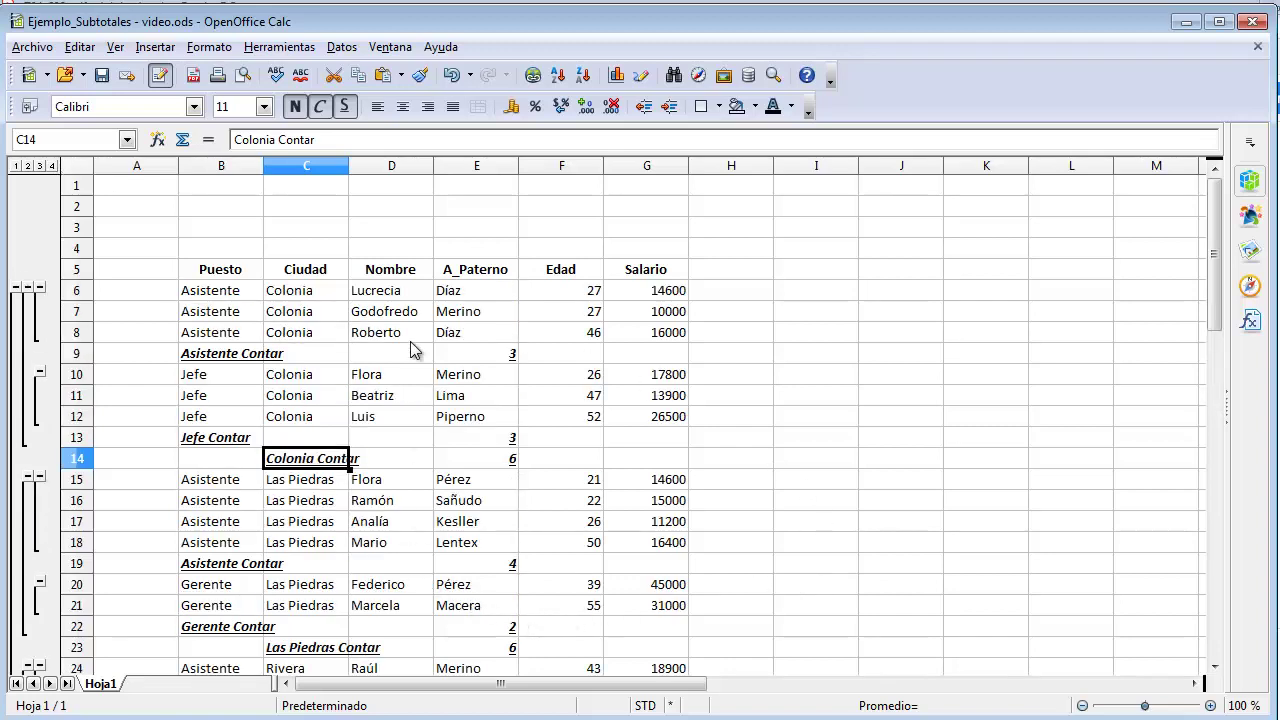
click(392, 383)
click(366, 460)
click(365, 528)
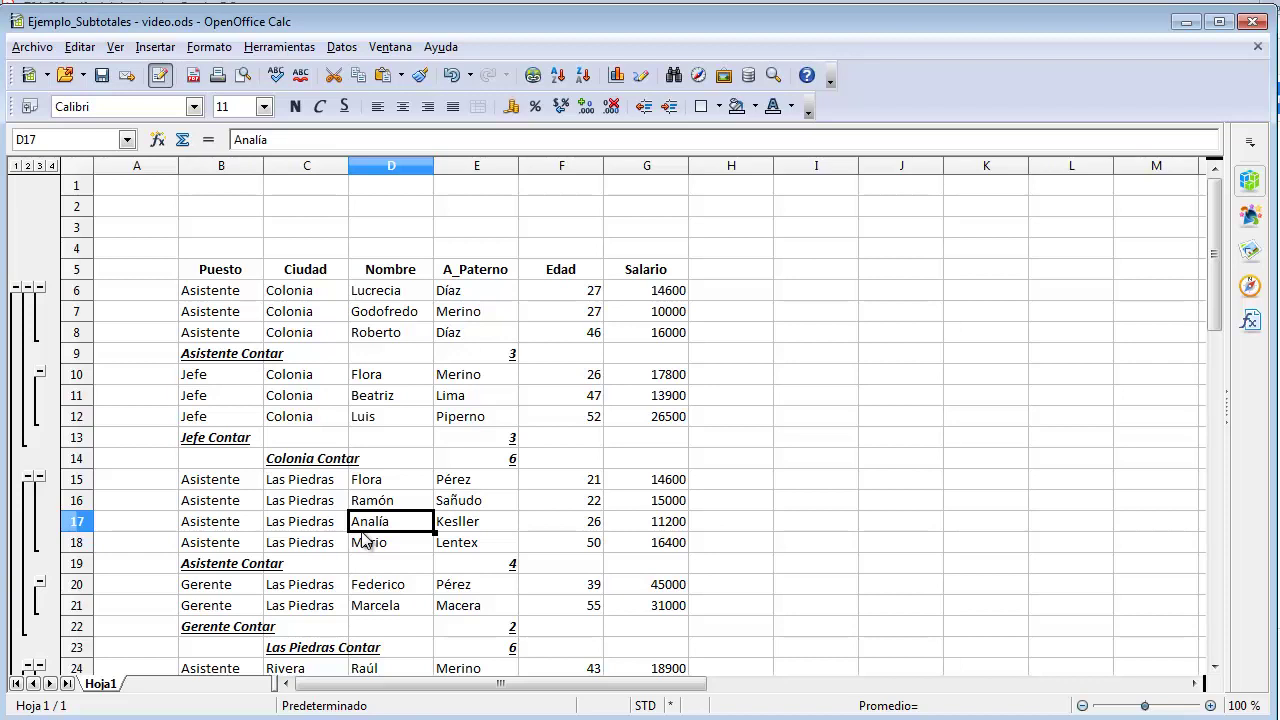
Remove all the Ciudad and Puesto subtotals from the employee table and check the remaining records
click(370, 356)
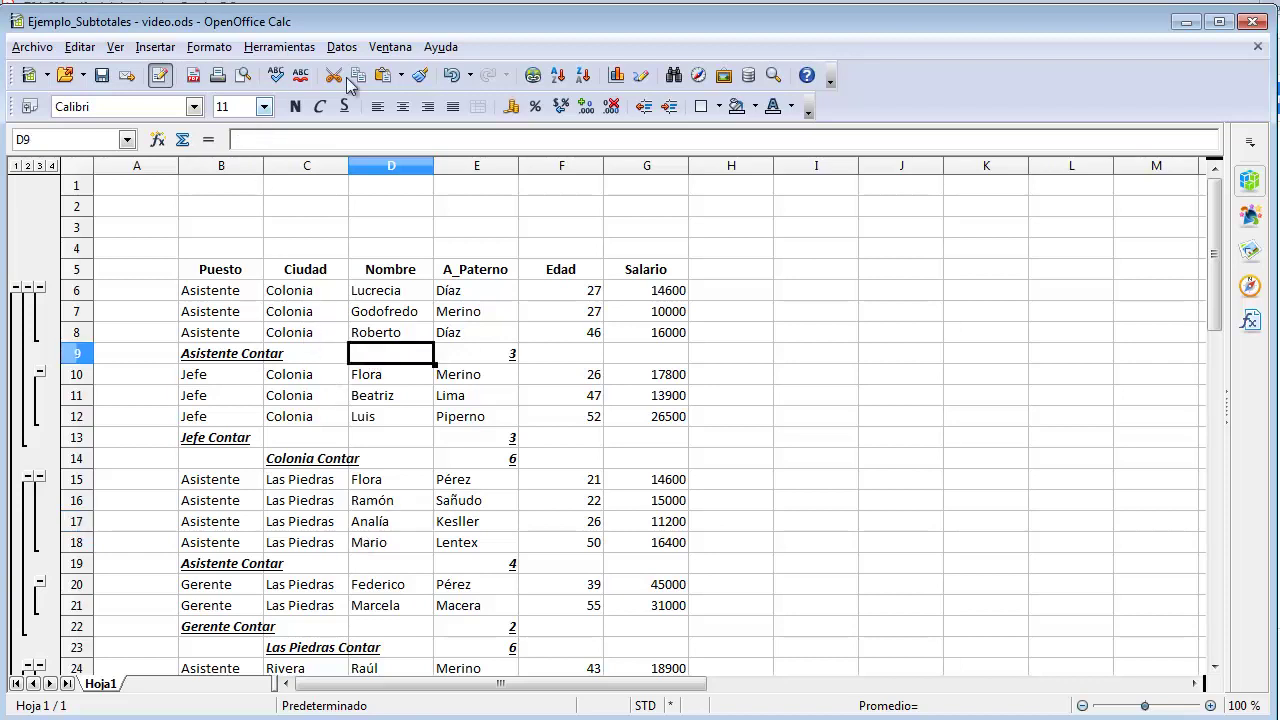
click(355, 53)
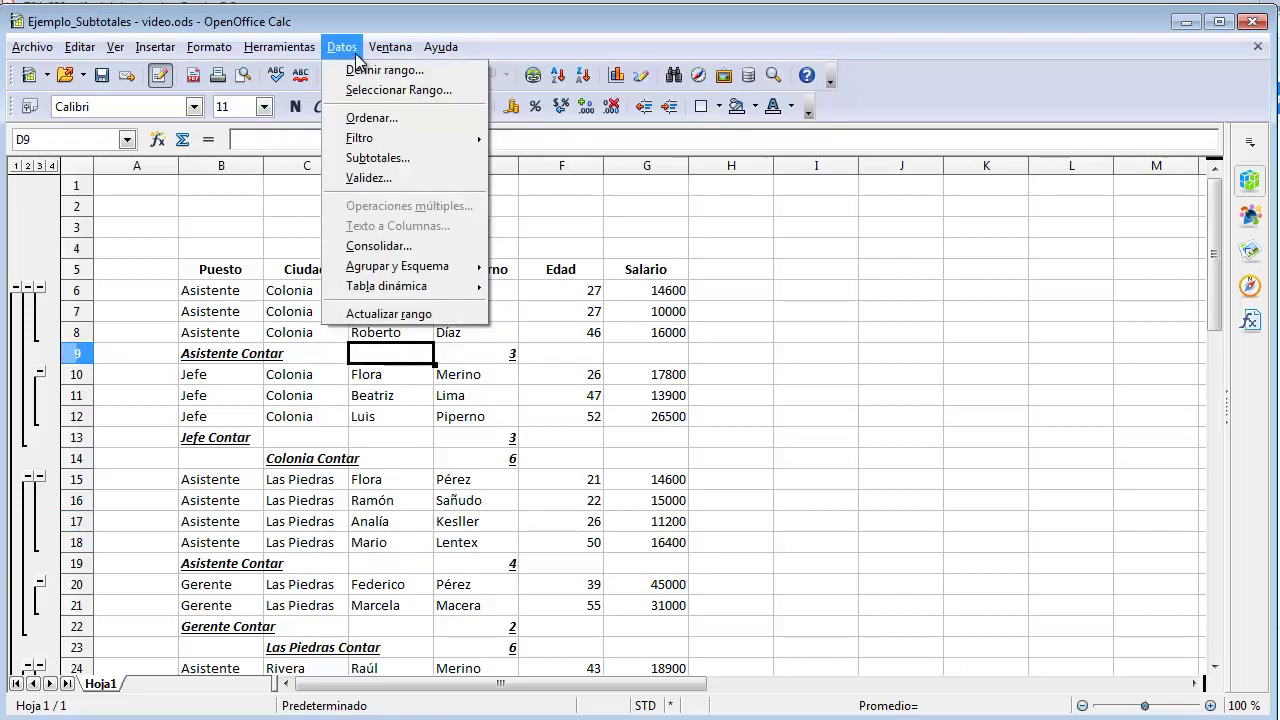
click(374, 162)
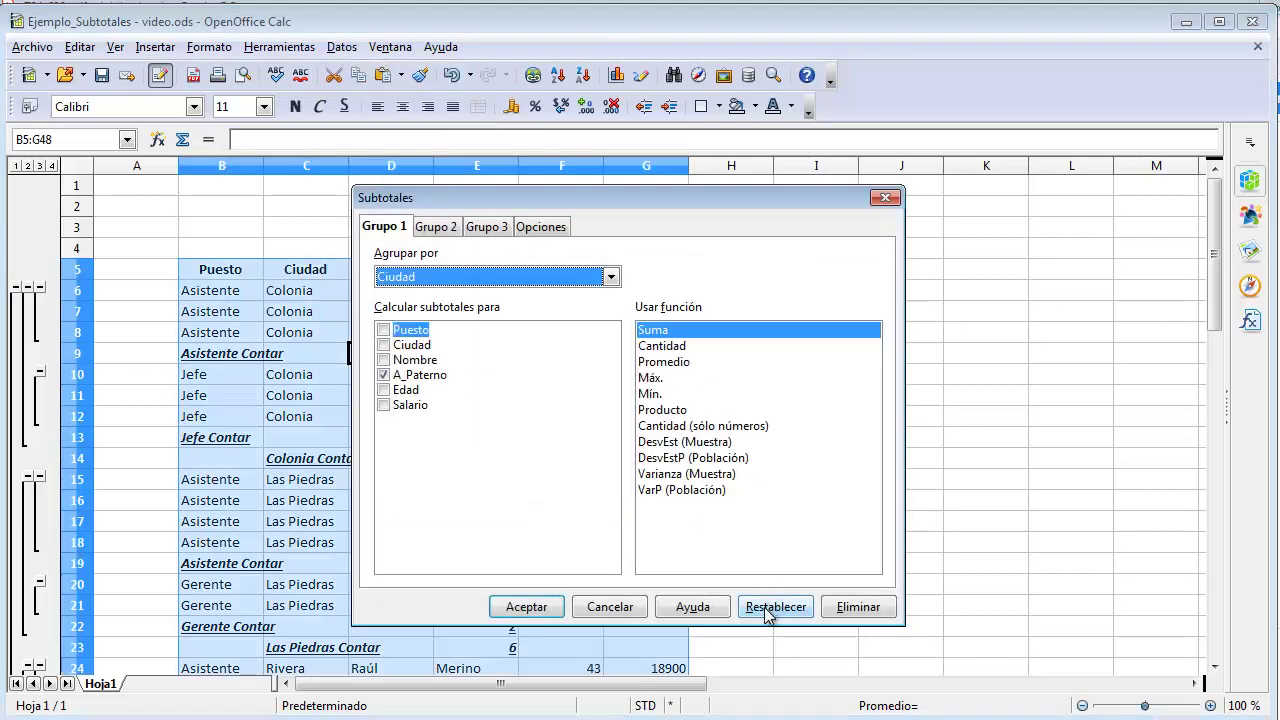
click(846, 608)
click(377, 464)
click(376, 401)
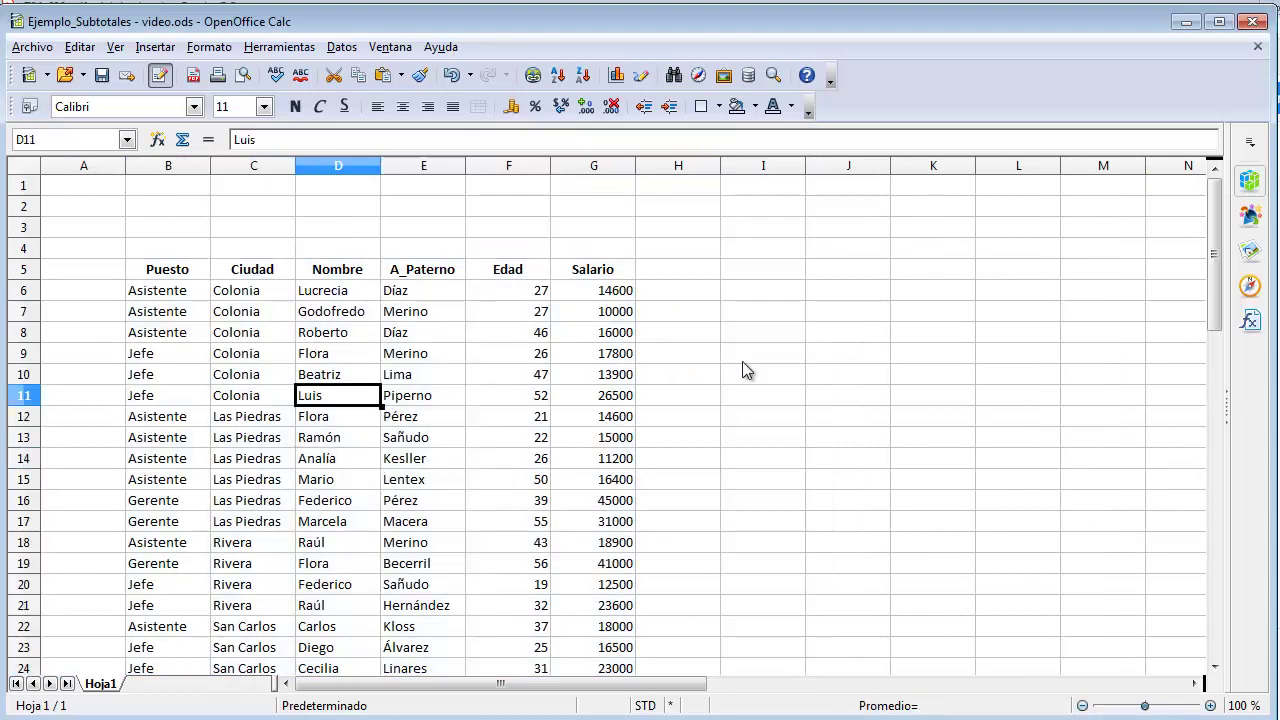
mouse_move(1212, 323)
mouse_down()
mouse_move(1207, 383)
mouse_move(1207, 318)
mouse_up()
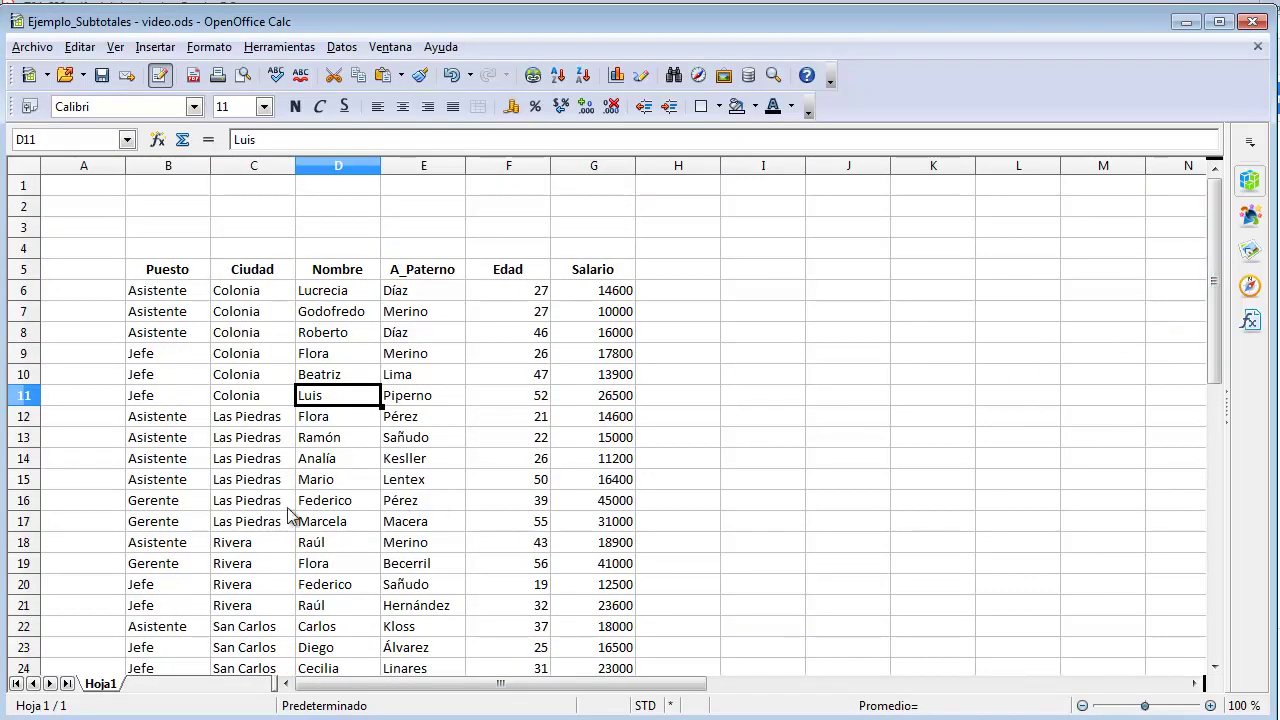